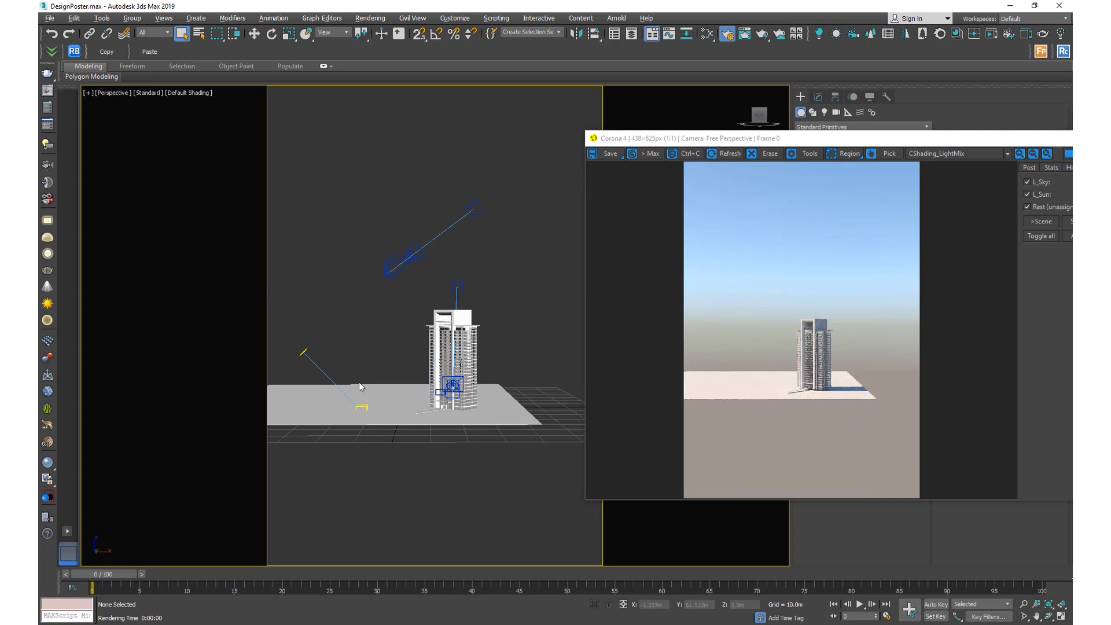
# Step: Raise the yellow light beside the tower, shift it slightly toward the building, and switch the viewport to PhysCamera001
pyautogui.click(303, 350)
pyautogui.press('w')
pyautogui.moveTo(303, 331); pyautogui.dragTo(368, 282)
pyautogui.press('c')
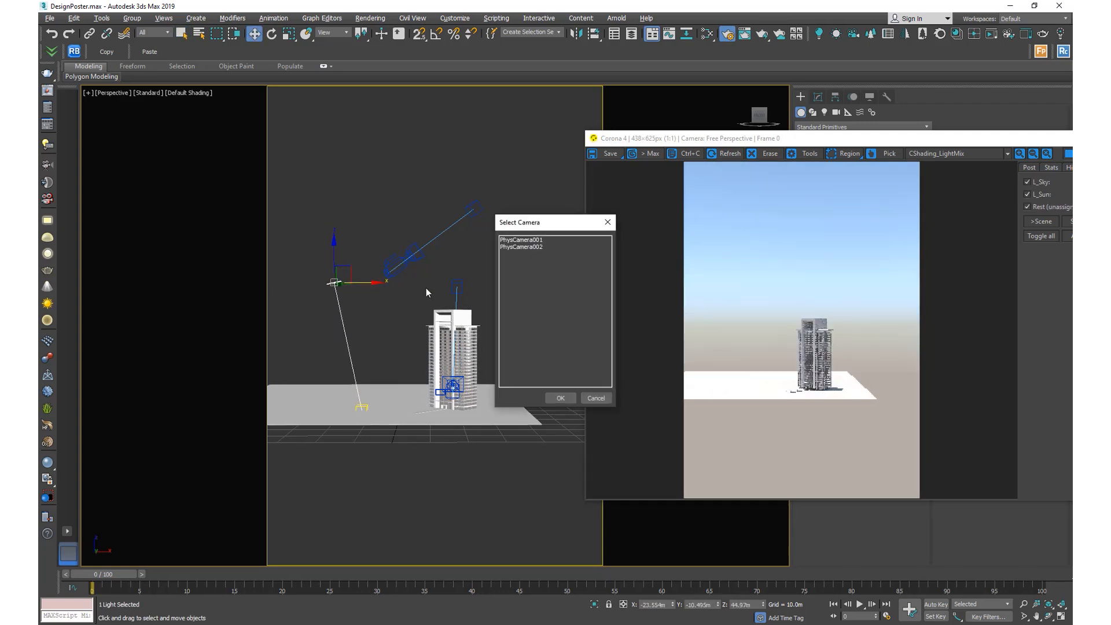
pyautogui.click(574, 241)
pyautogui.doubleClick(575, 240)
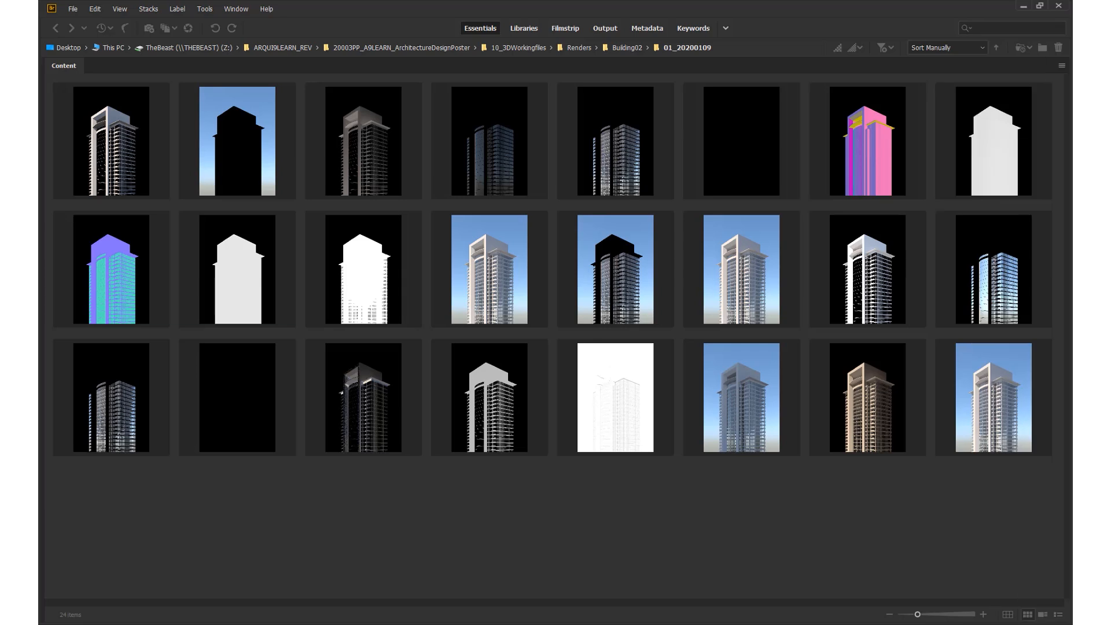
# Step: In Bridge, load all the render files in the 01_20200109 folder into one Photoshop document as layers
pyautogui.hotkey('ctrl', 'a')
pyautogui.click(204, 9)
pyautogui.moveTo(266, 107)
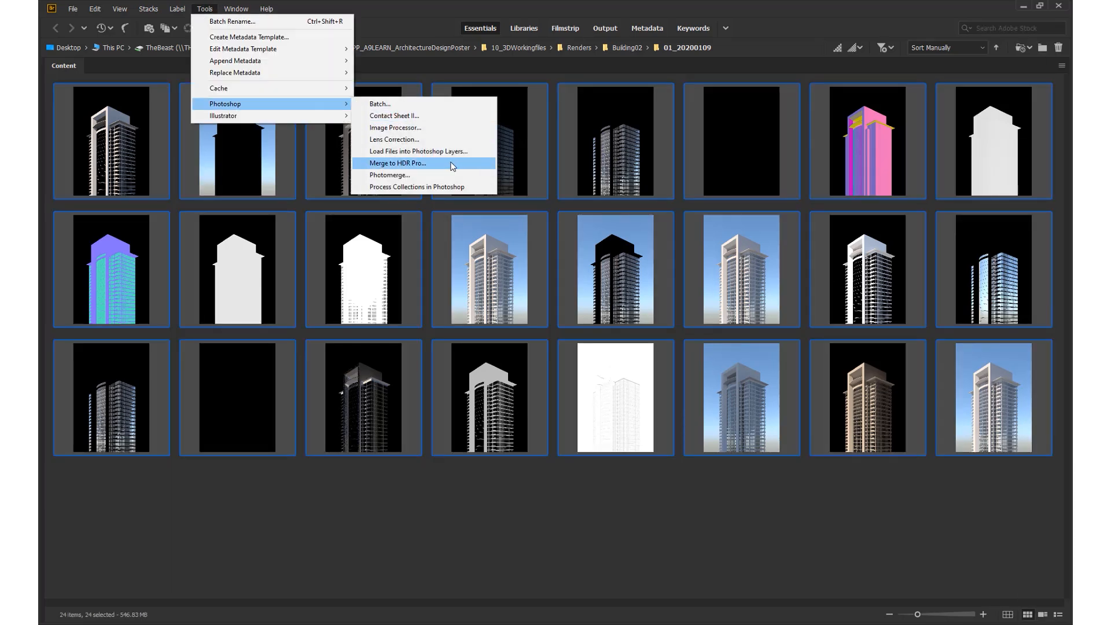
pyautogui.click(417, 151)
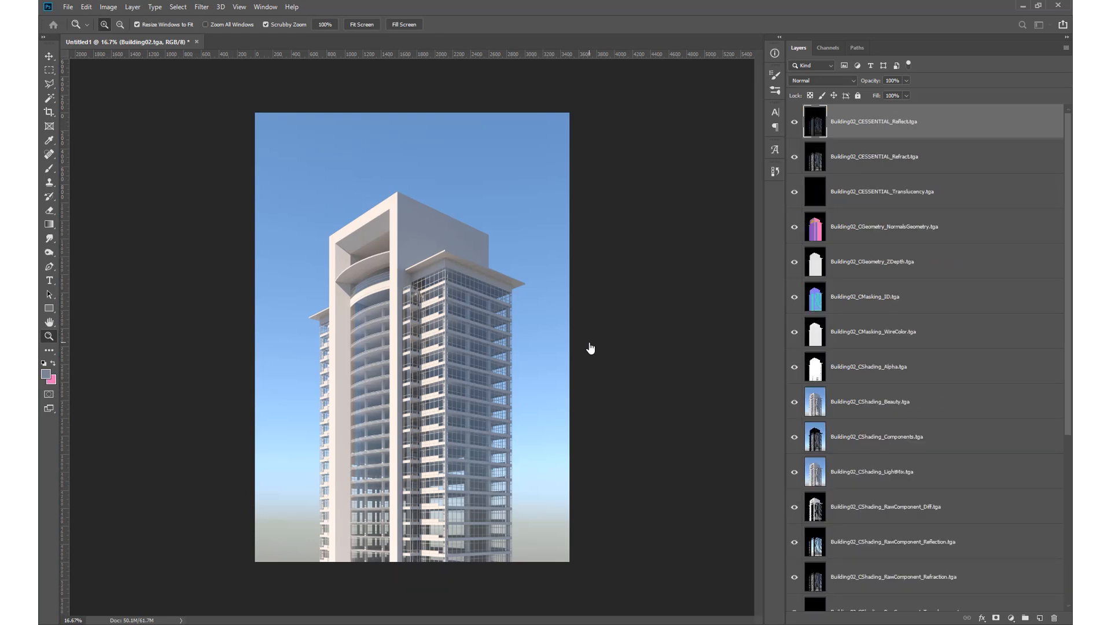
# Step: Group all the loaded render layers and name the group Render_Elements
pyautogui.scroll(-10, 947, 201)
pyautogui.keyDown('shift'); pyautogui.click(902, 593); pyautogui.keyUp('shift')
pyautogui.hotkey('ctrl', 'g')
pyautogui.doubleClick(839, 113)
pyautogui.write('Render_Elements')
pyautogui.press('Return')
# Step: Take the NormalsGeometry, ZDepth, ID, WireColor and Alpha layers out of Render_Elements and group them as Masks
pyautogui.click(806, 111)
pyautogui.click(883, 348)
pyautogui.keyDown('shift'); pyautogui.click(871, 484); pyautogui.keyUp('shift')
pyautogui.moveTo(871, 485); pyautogui.dragTo(856, 105)
pyautogui.hotkey('ctrl', 'g')
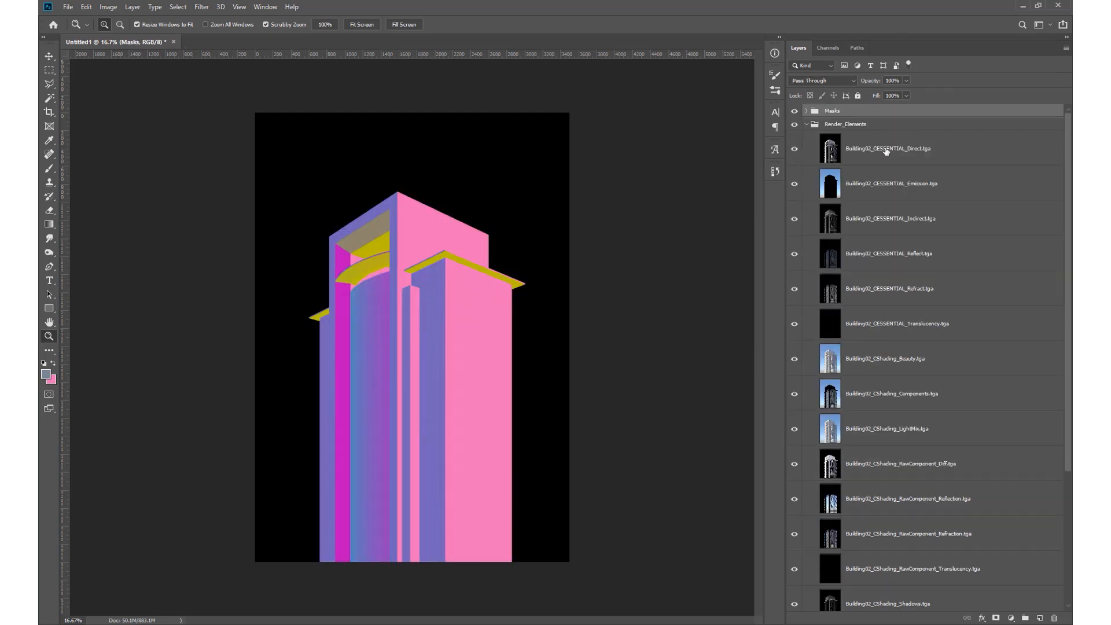
# Step: Place the Masks group beneath Render_Elements and hide every layer inside both groups
pyautogui.click(805, 124)
pyautogui.moveTo(839, 110); pyautogui.dragTo(793, 482)
pyautogui.click(806, 124)
pyautogui.click(806, 124)
pyautogui.click(805, 111)
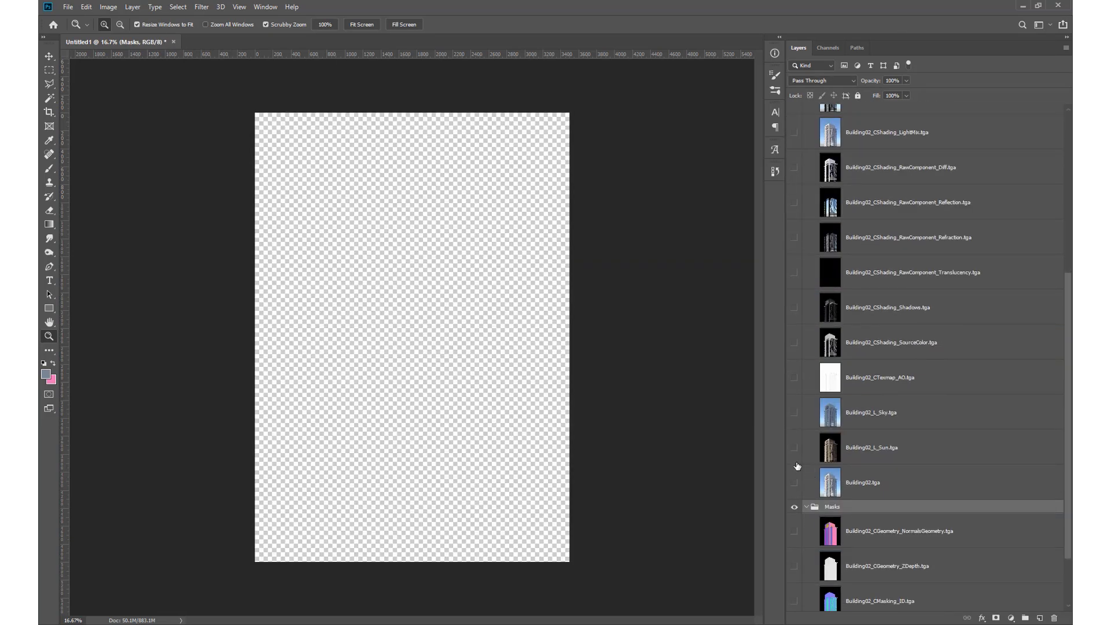
# Step: Duplicate the CShading_LightMix layer out of Render_Elements and place the copy beneath the Masks group
pyautogui.scroll(3, 973, 437)
pyautogui.click(896, 212)
pyautogui.moveTo(902, 207); pyautogui.dragTo(904, 108)
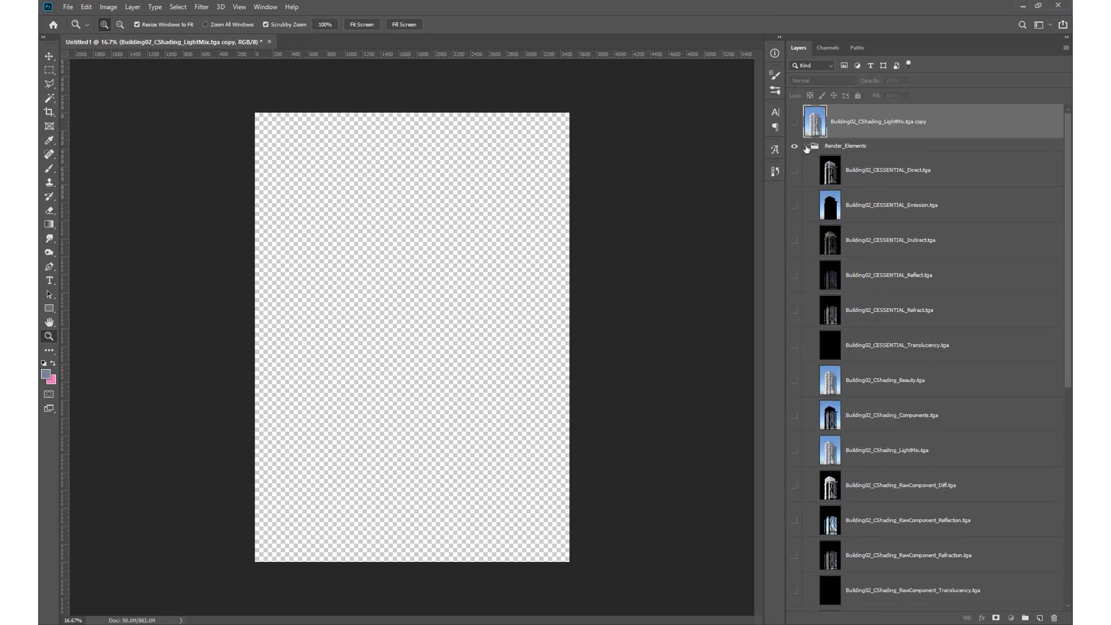
pyautogui.click(805, 147)
pyautogui.click(806, 160)
pyautogui.moveTo(856, 134); pyautogui.dragTo(859, 195)
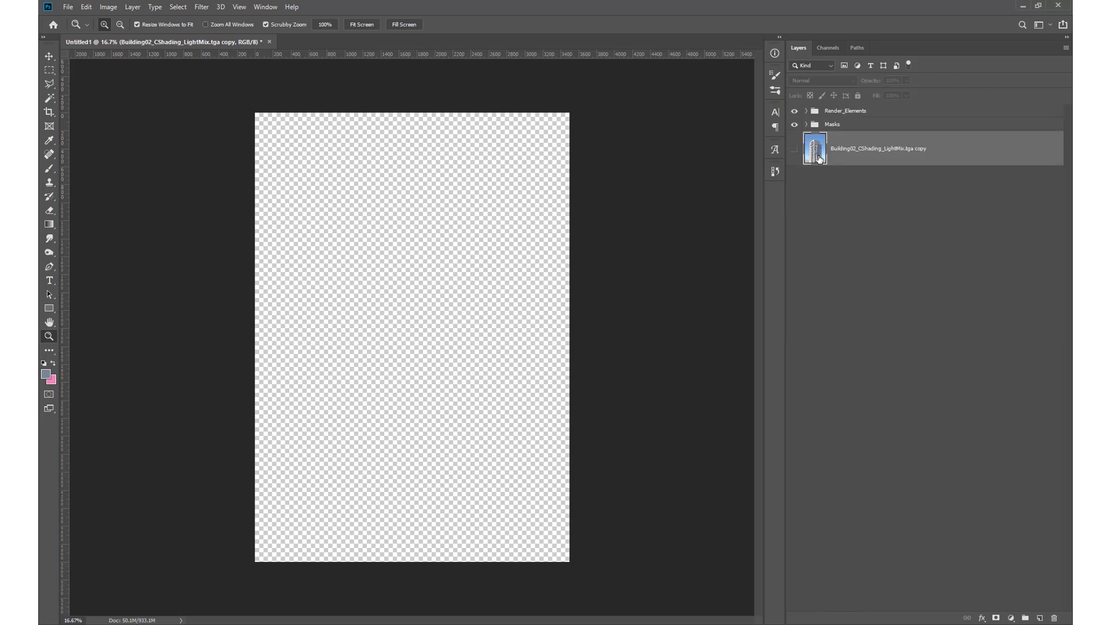
# Step: Put the visible LightMix copy into a group of its own named Model
pyautogui.hotkey('ctrl', 'g')
pyautogui.doubleClick(837, 138)
pyautogui.write('Model')
pyautogui.press('Return')
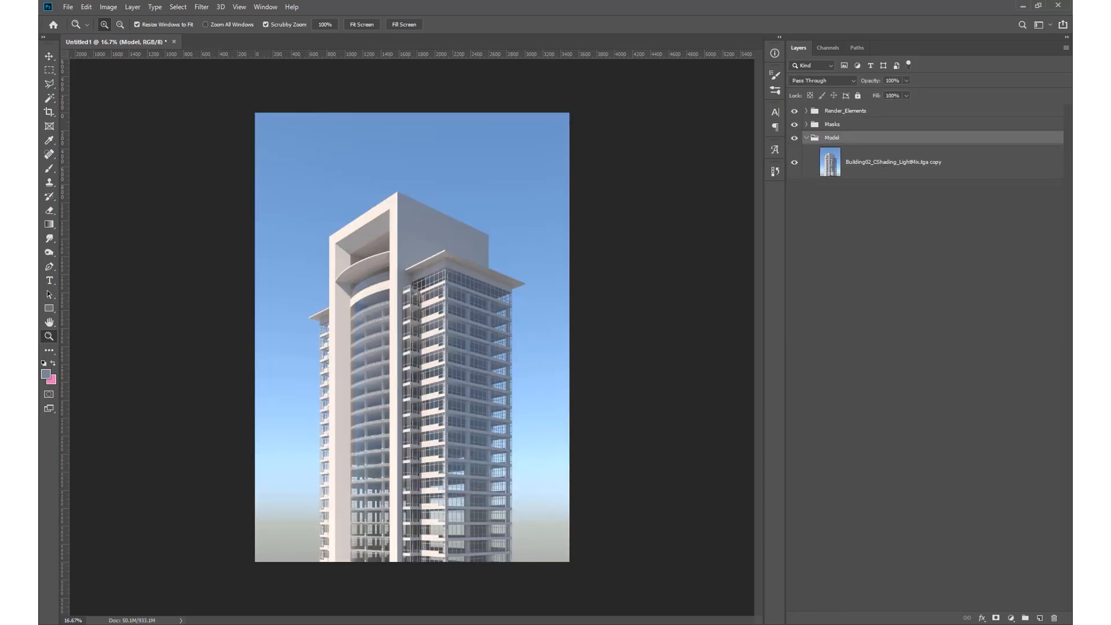
# Step: Create a new group named Sky and place it beneath the Model group
pyautogui.click(1025, 617)
pyautogui.doubleClick(839, 142)
pyautogui.write('Sky')
pyautogui.press('Return')
pyautogui.moveTo(840, 148); pyautogui.dragTo(850, 199)
# Step: Select the background around the building with the Magic Wand on the CMasking_WireColor layer and hide that layer again
pyautogui.click(806, 124)
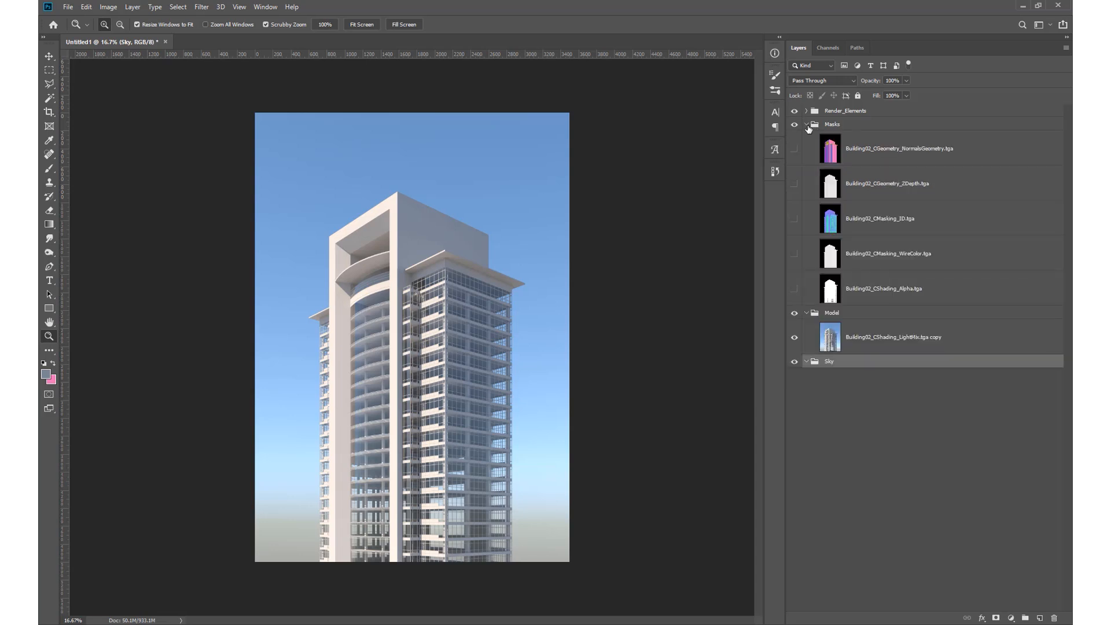
pyautogui.click(858, 254)
pyautogui.press('w')
pyautogui.click(540, 218)
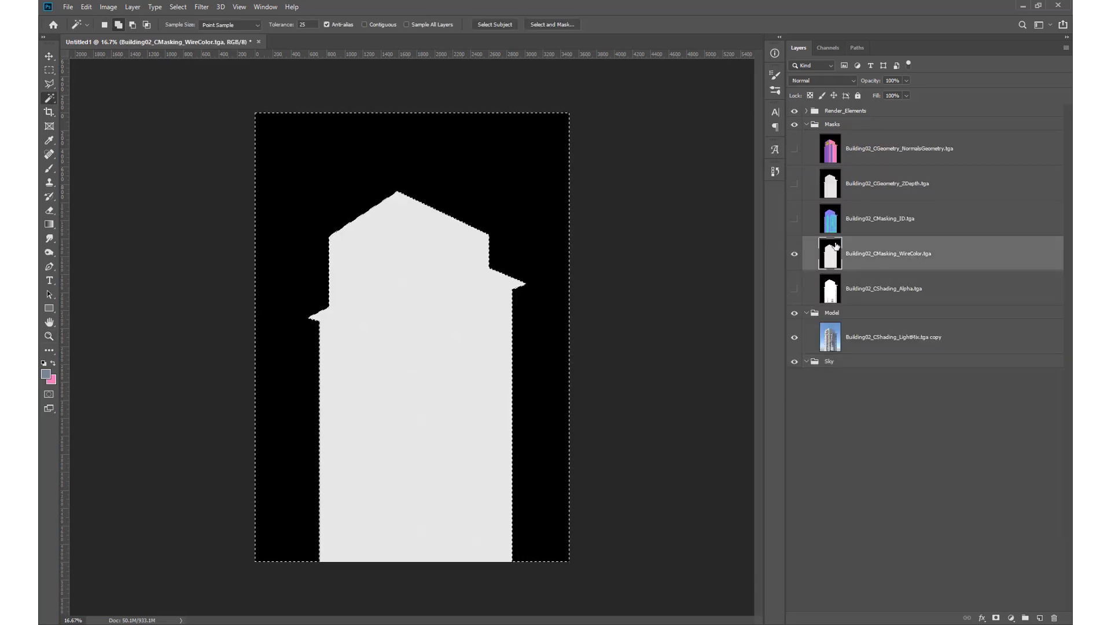
pyautogui.click(794, 255)
# Step: Mask the Sky group to the background and the Model group to the building, using the same mask inverted
pyautogui.click(831, 312)
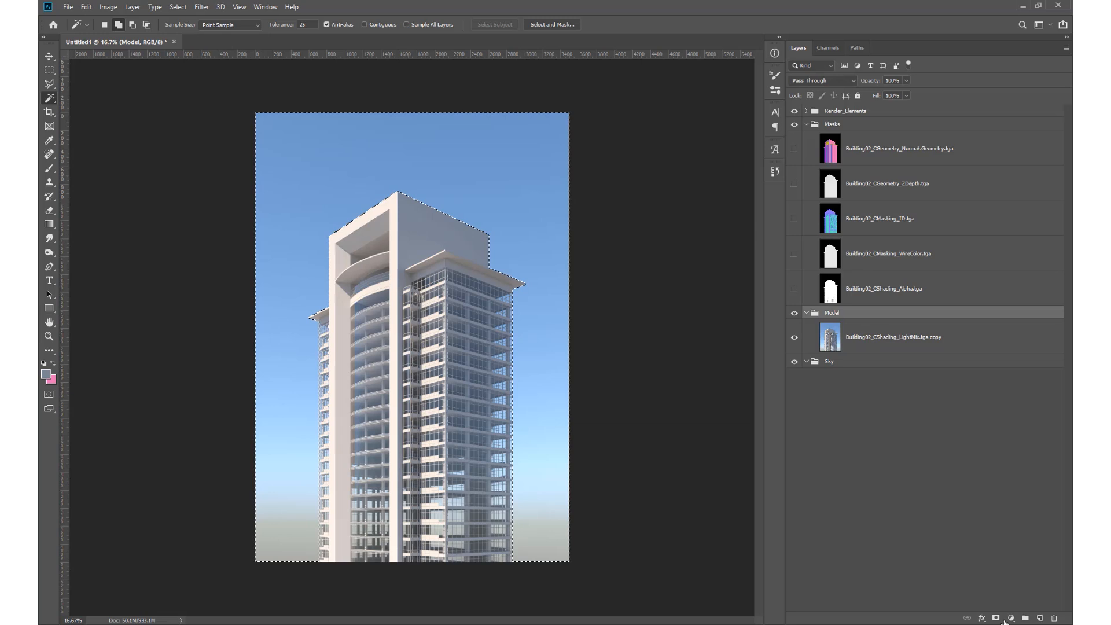
pyautogui.click(995, 618)
pyautogui.moveTo(852, 353); pyautogui.dragTo(839, 321)
pyautogui.keyDown('alt'); pyautogui.click(840, 327); pyautogui.keyUp('alt')
pyautogui.hotkey('ctrl', 'i')
pyautogui.keyDown('alt'); pyautogui.click(841, 330); pyautogui.keyUp('alt')
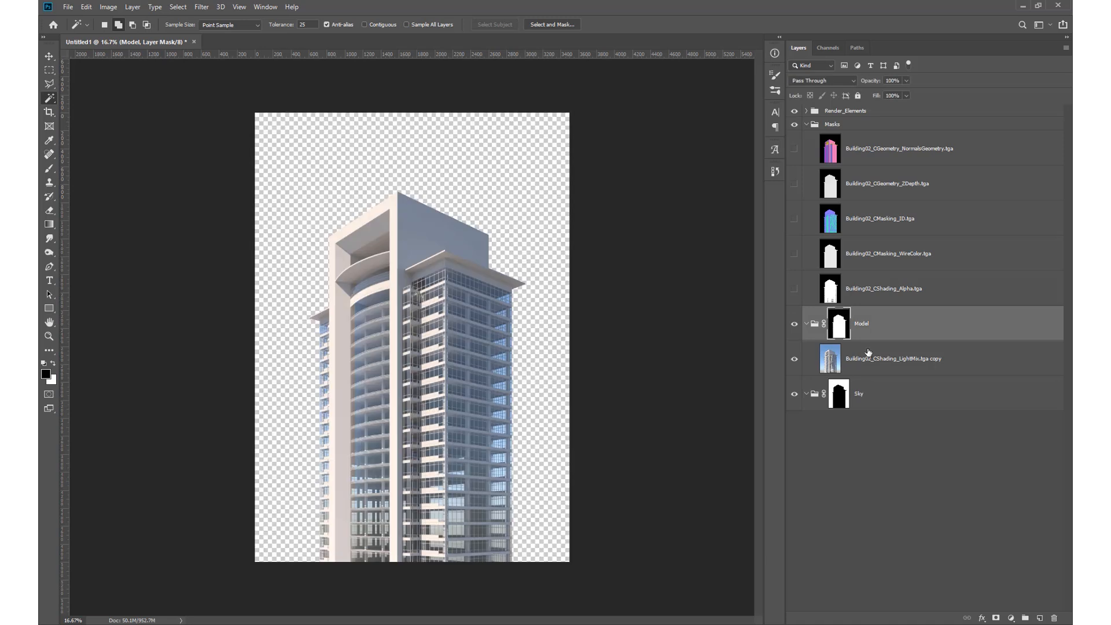
# Step: Add a Solid Color fill of light blue #6fa9ff inside the Sky group
pyautogui.click(869, 370)
pyautogui.click(886, 399)
pyautogui.click(1010, 618)
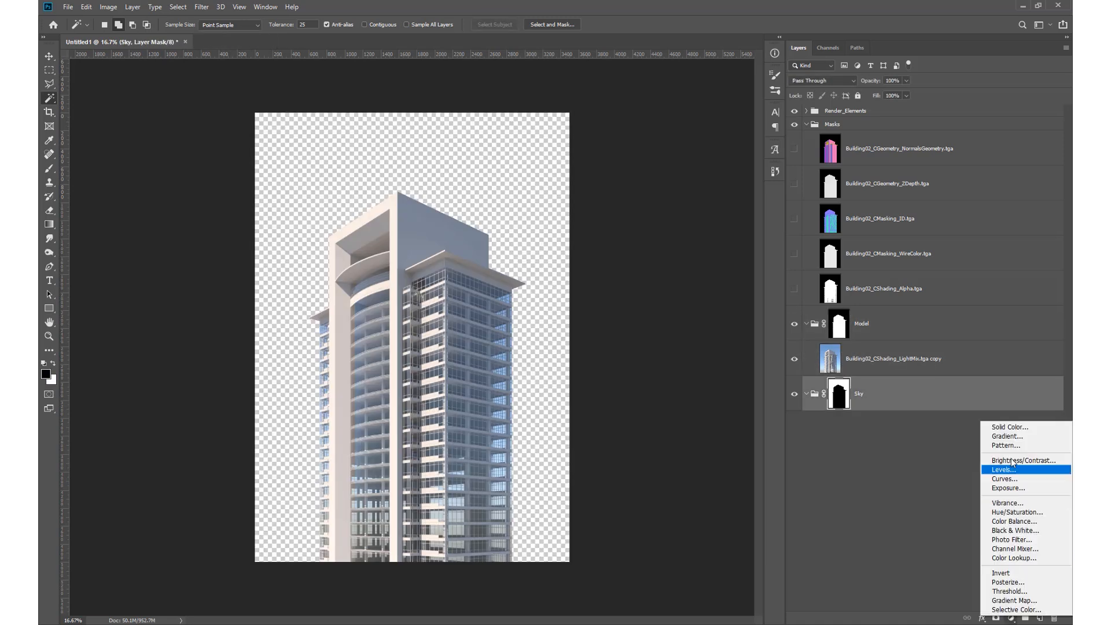
pyautogui.click(1010, 427)
pyautogui.moveTo(599, 234); pyautogui.dragTo(614, 170)
pyautogui.moveTo(687, 249)
pyautogui.mouseDown()
pyautogui.moveTo(686, 262)
pyautogui.moveTo(695, 247)
pyautogui.mouseUp()
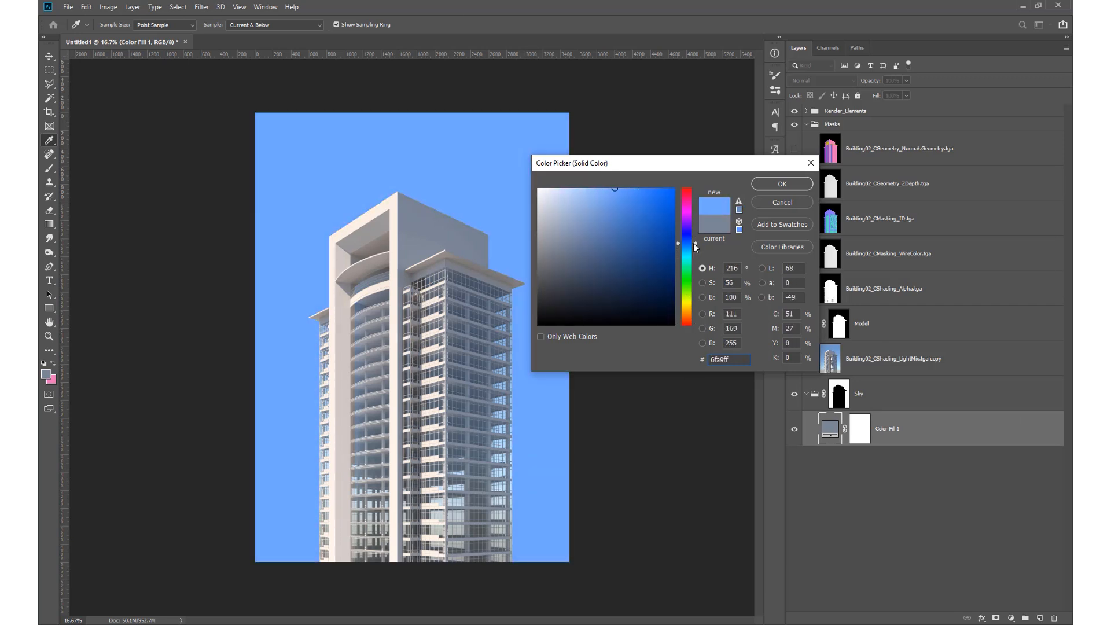
pyautogui.click(775, 183)
pyautogui.press('z')
pyautogui.click(859, 359)
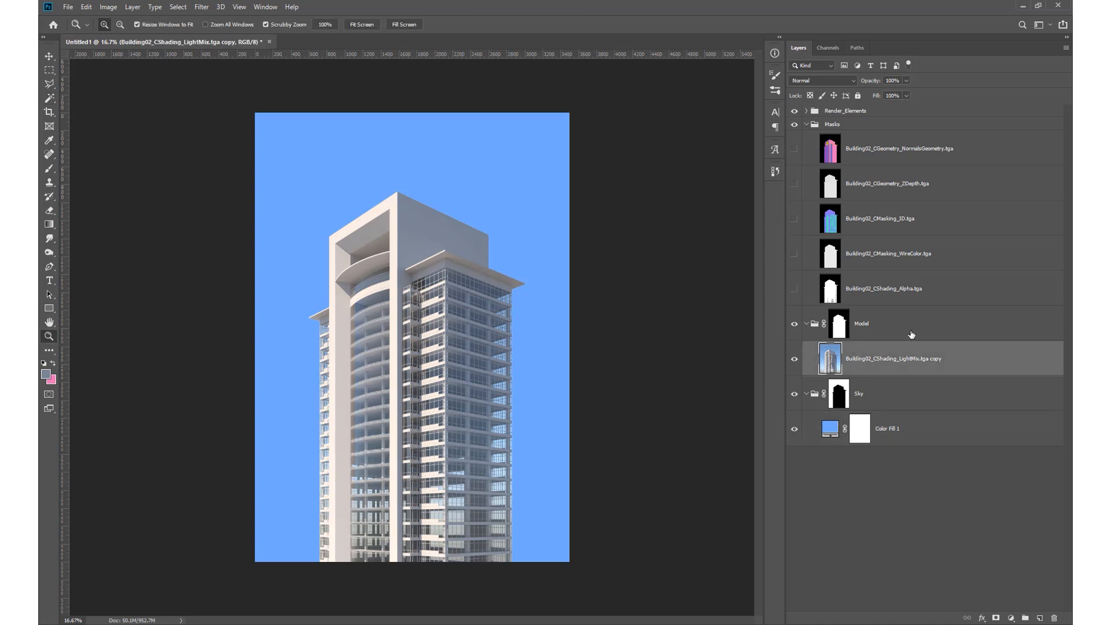
pyautogui.click(910, 334)
pyautogui.click(1025, 618)
pyautogui.click(996, 618)
pyautogui.click(860, 324)
pyautogui.hotkey('ctrl', 'z')
pyautogui.hotkey('ctrl', 'z')
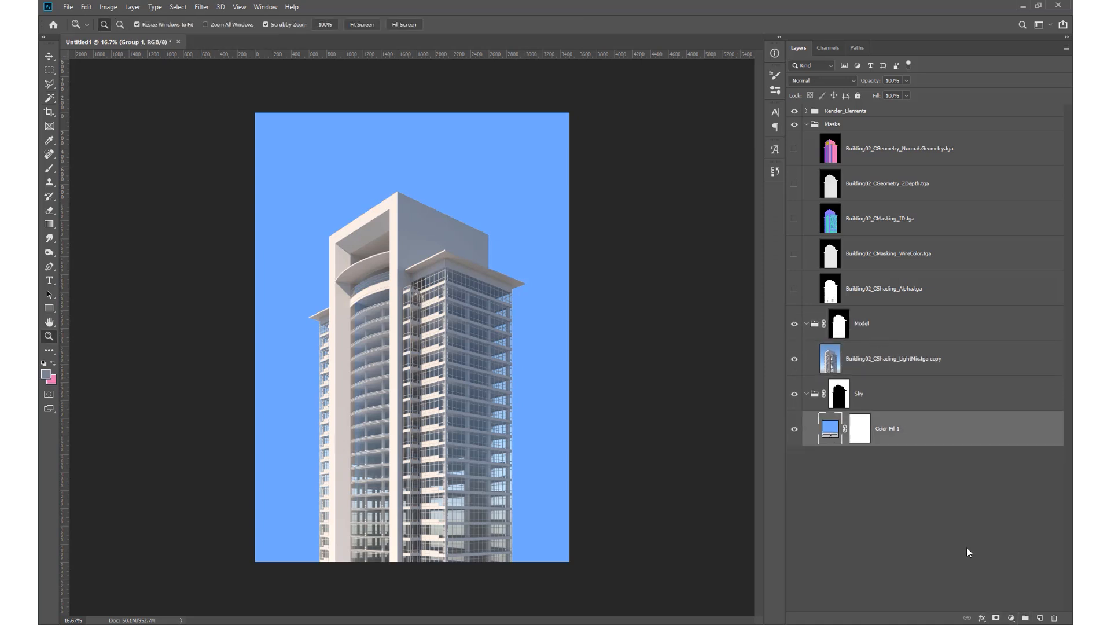
# Step: Create a new group named Painting directly above the Model group
pyautogui.click(1025, 617)
pyautogui.moveTo(837, 419); pyautogui.dragTo(837, 314)
pyautogui.doubleClick(836, 313)
pyautogui.write('Painting')
pyautogui.press('Return')
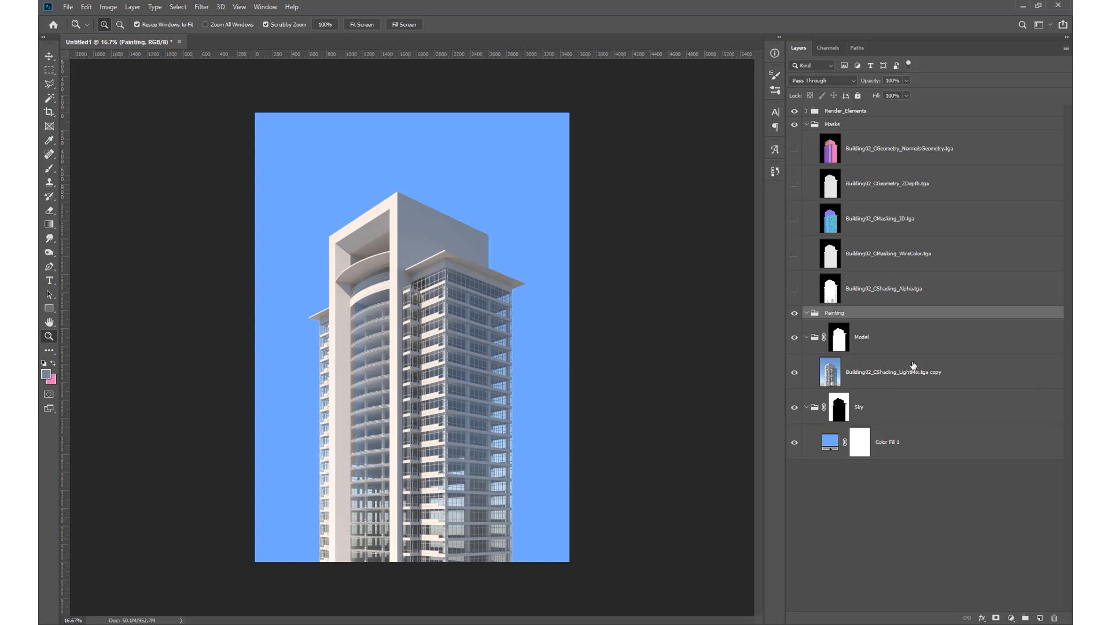
# Step: Select the pink faces of the NormalsGeometry layer with Color Range at fuzziness 40, then hide the layer
pyautogui.click(822, 156)
pyautogui.click(797, 147)
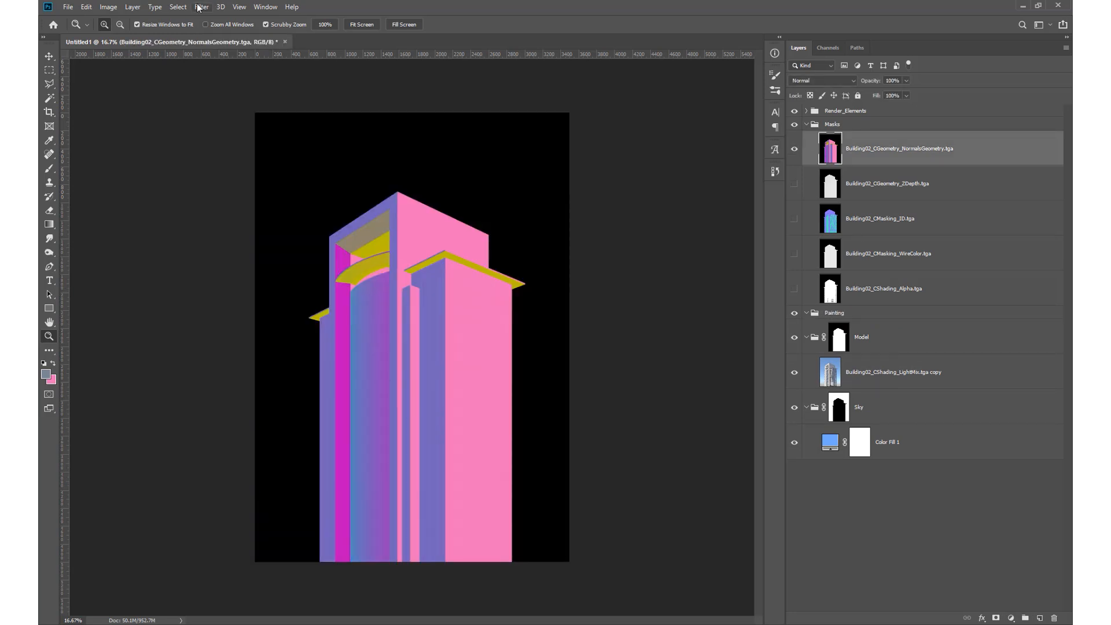
pyautogui.click(179, 7)
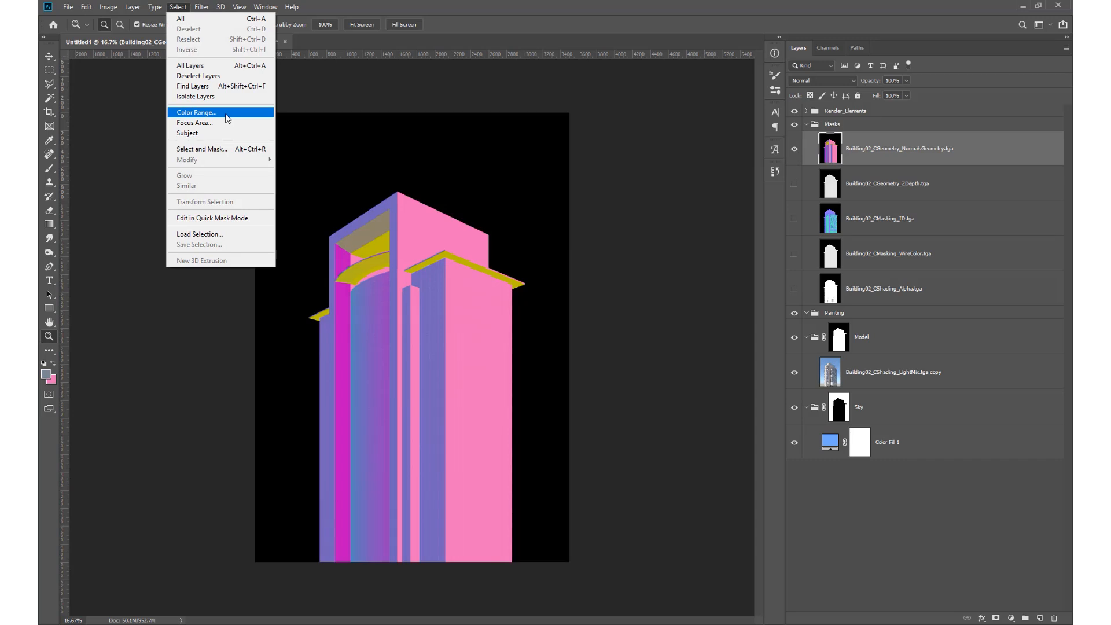
pyautogui.click(226, 119)
pyautogui.click(414, 243)
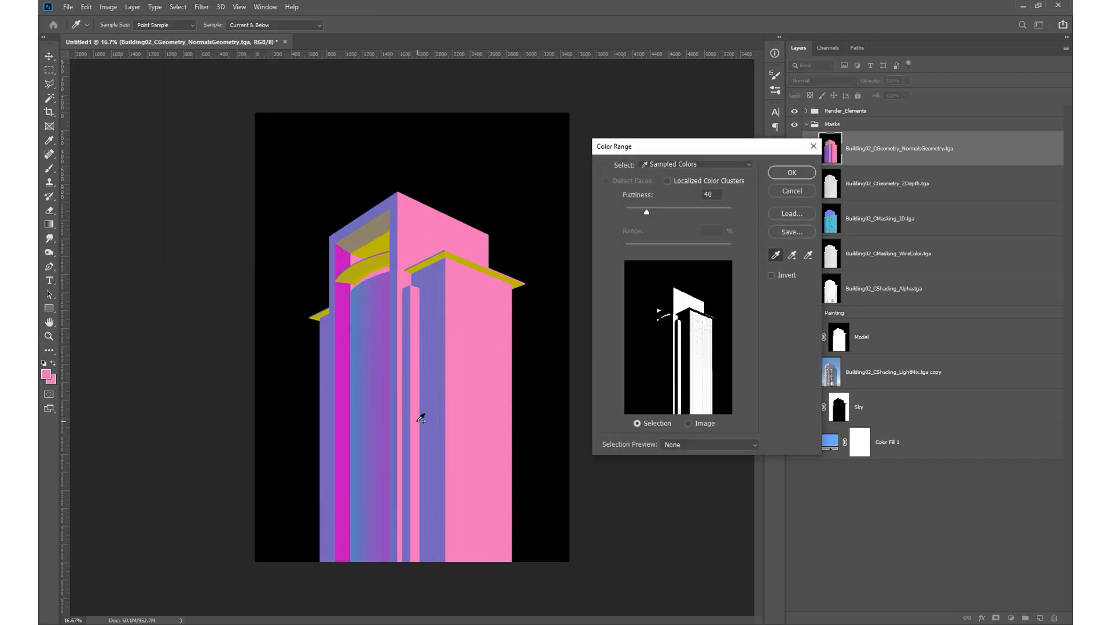
pyautogui.click(785, 175)
pyautogui.click(795, 155)
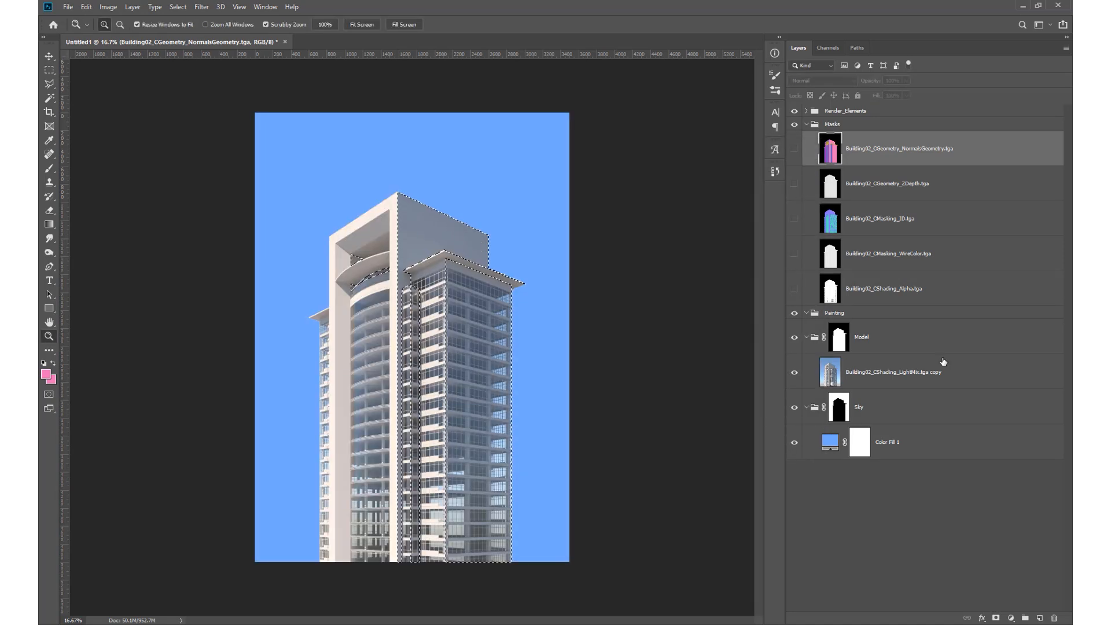
# Step: Fill the selected side faces with a Solid Color layer of dark blue #2b54b0 in the Painting group
pyautogui.click(925, 313)
pyautogui.click(1010, 618)
pyautogui.click(1009, 429)
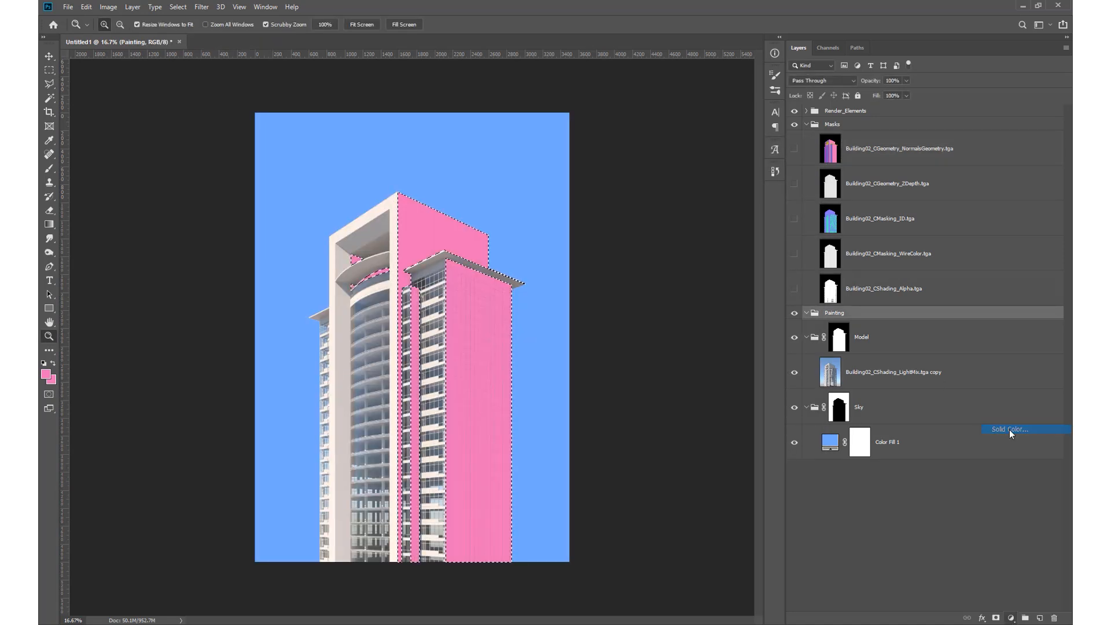
pyautogui.click(688, 241)
pyautogui.click(659, 189)
pyautogui.moveTo(656, 226); pyautogui.dragTo(640, 230)
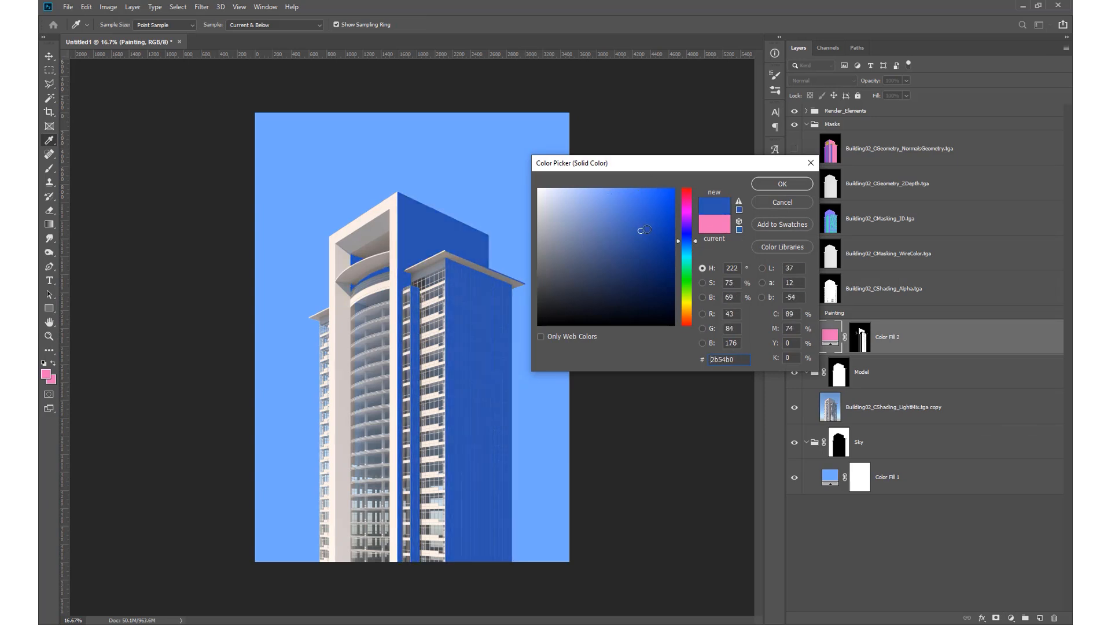
pyautogui.click(782, 184)
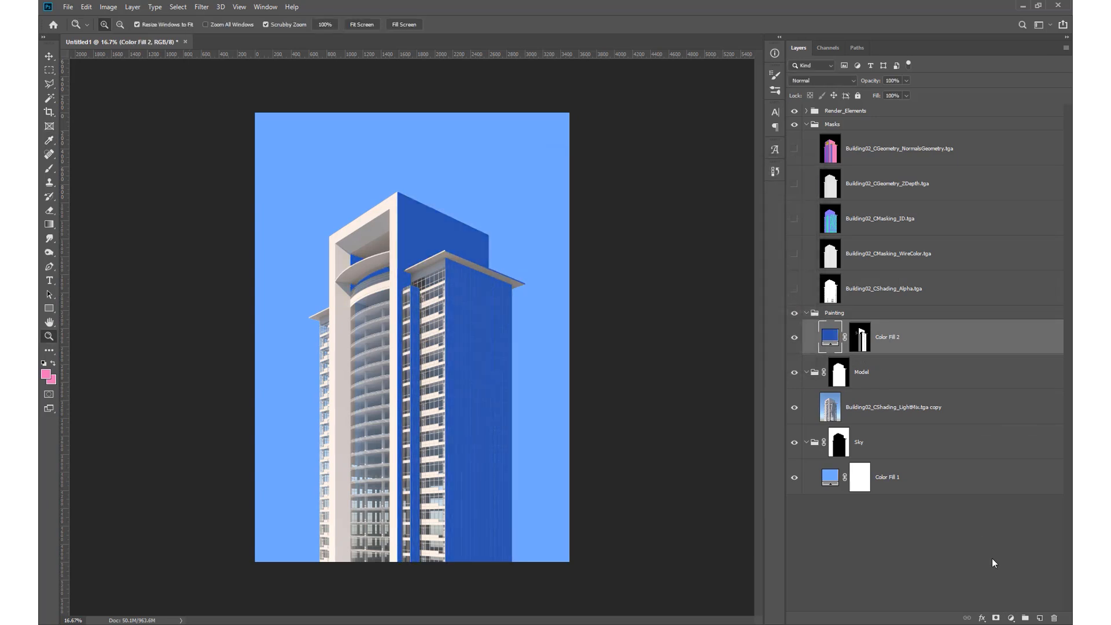
pyautogui.doubleClick(836, 342)
pyautogui.moveTo(642, 229); pyautogui.dragTo(610, 238)
pyautogui.click(786, 204)
# Step: Select the purple front faces and curved facade of the NormalsGeometry layer with Color Range, then hide the layer
pyautogui.click(795, 150)
pyautogui.click(835, 157)
pyautogui.press('w')
pyautogui.click(394, 207)
pyautogui.hotkey('ctrl', 'd')
pyautogui.click(177, 7)
pyautogui.click(231, 114)
pyautogui.moveTo(389, 306); pyautogui.dragTo(354, 306)
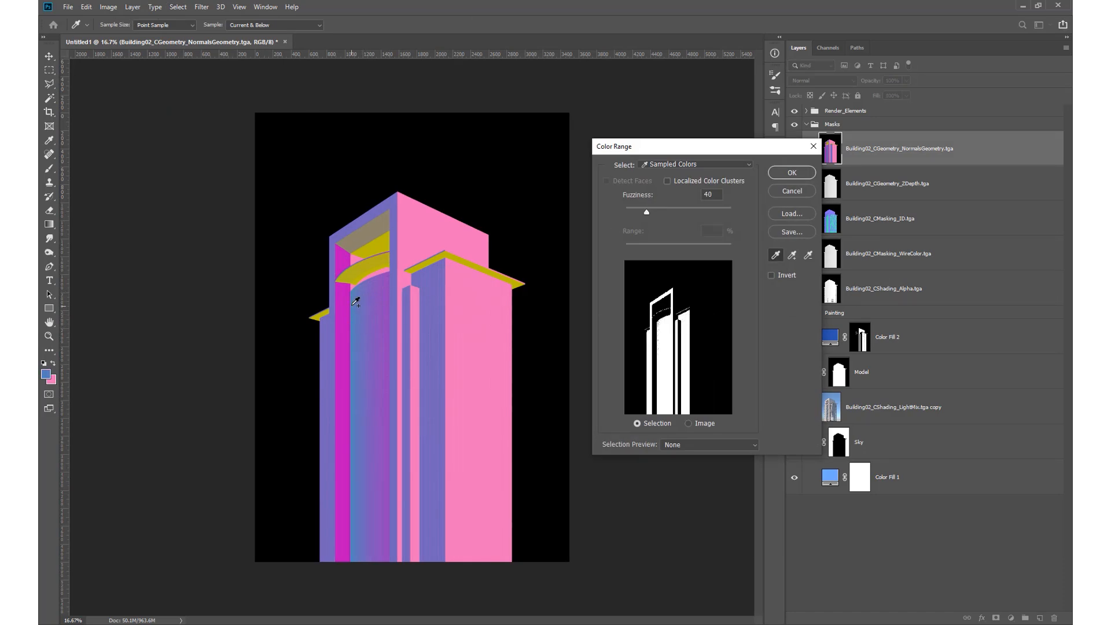
pyautogui.click(791, 172)
pyautogui.click(794, 149)
# Step: Fill the selected front faces with a Solid Color layer of pale blue #d0e7ff in the Painting group
pyautogui.click(926, 338)
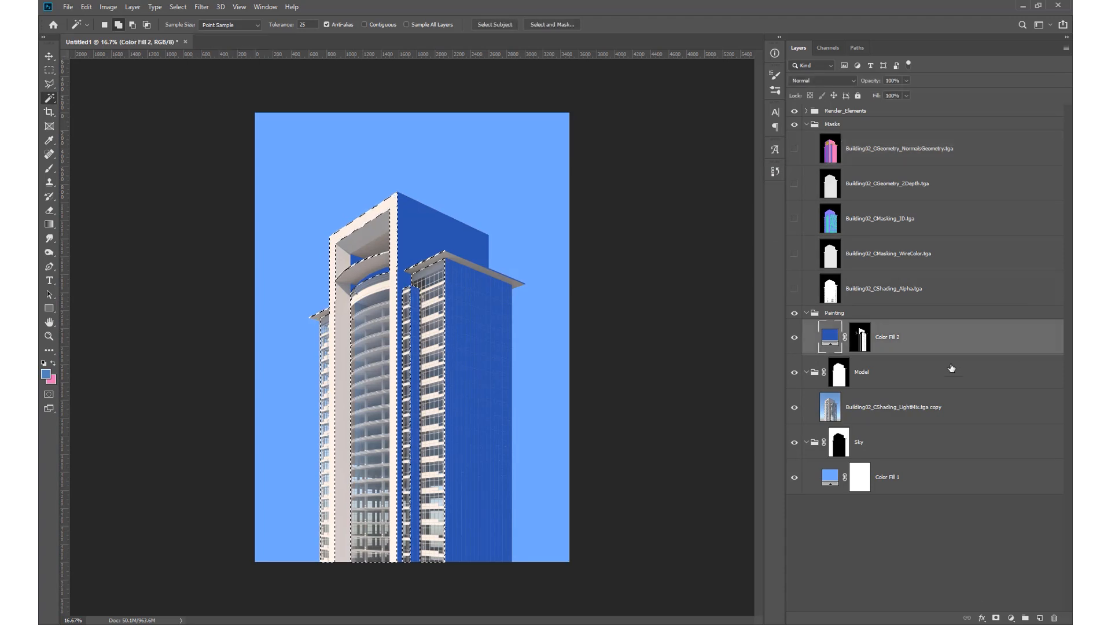
pyautogui.click(1010, 618)
pyautogui.click(1009, 430)
pyautogui.moveTo(573, 200); pyautogui.dragTo(562, 181)
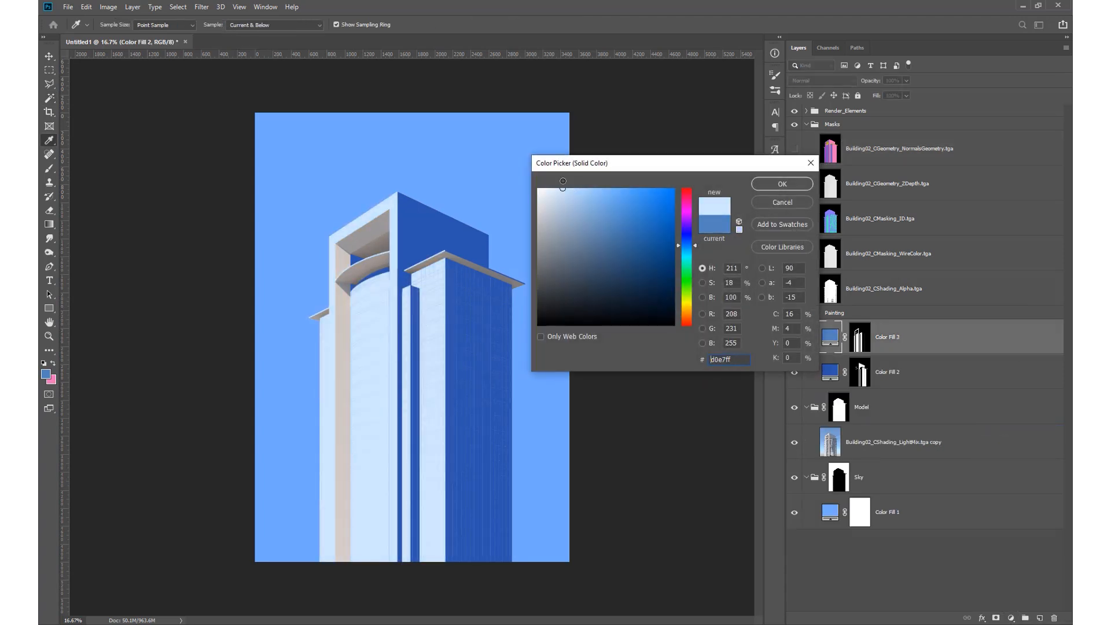
pyautogui.click(782, 184)
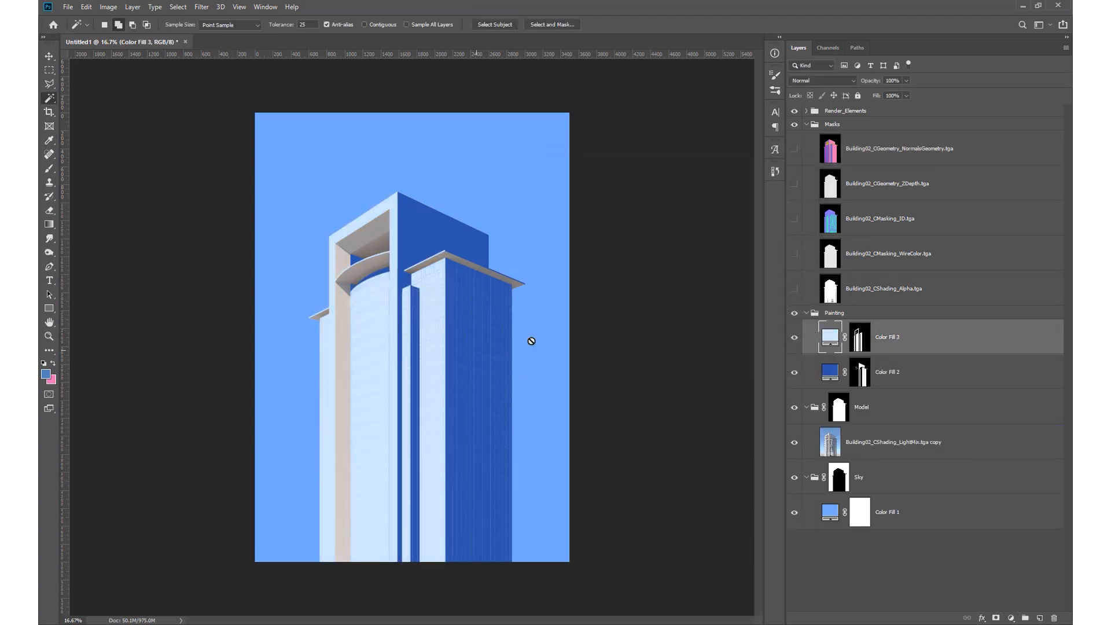
# Step: Select the magenta vertical strip on the NormalsGeometry layer with the Magic Wand and hide the layer again
pyautogui.click(794, 148)
pyautogui.click(829, 149)
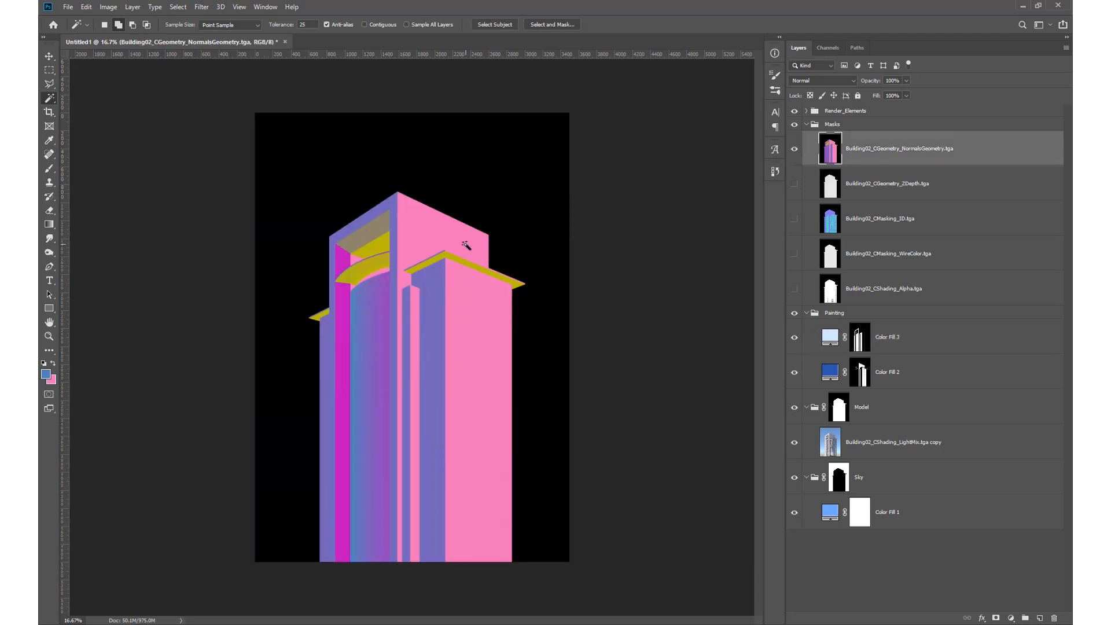
pyautogui.click(342, 347)
pyautogui.click(794, 149)
# Step: Fill the selected vertical strip with a medium blue Solid Color layer above the pale blue fill
pyautogui.click(954, 338)
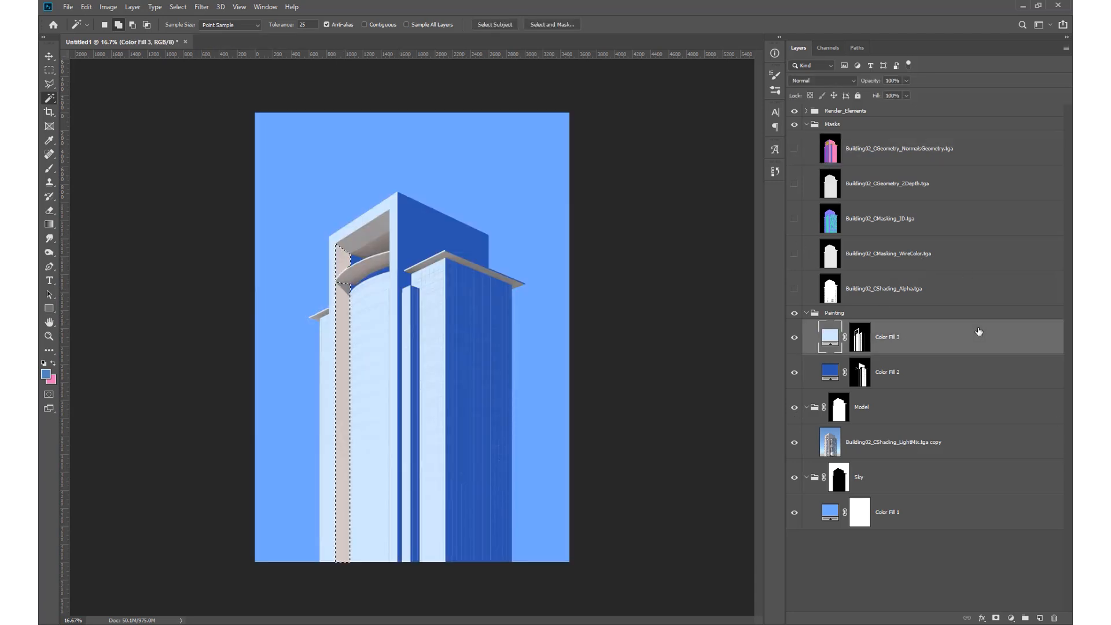
pyautogui.click(1010, 617)
pyautogui.click(1009, 429)
pyautogui.moveTo(669, 193); pyautogui.dragTo(618, 220)
pyautogui.click(782, 183)
# Step: Select the olive-yellow overhang undersides of the NormalsGeometry layer with Color Range at fuzziness 40, then hide the layer
pyautogui.click(794, 148)
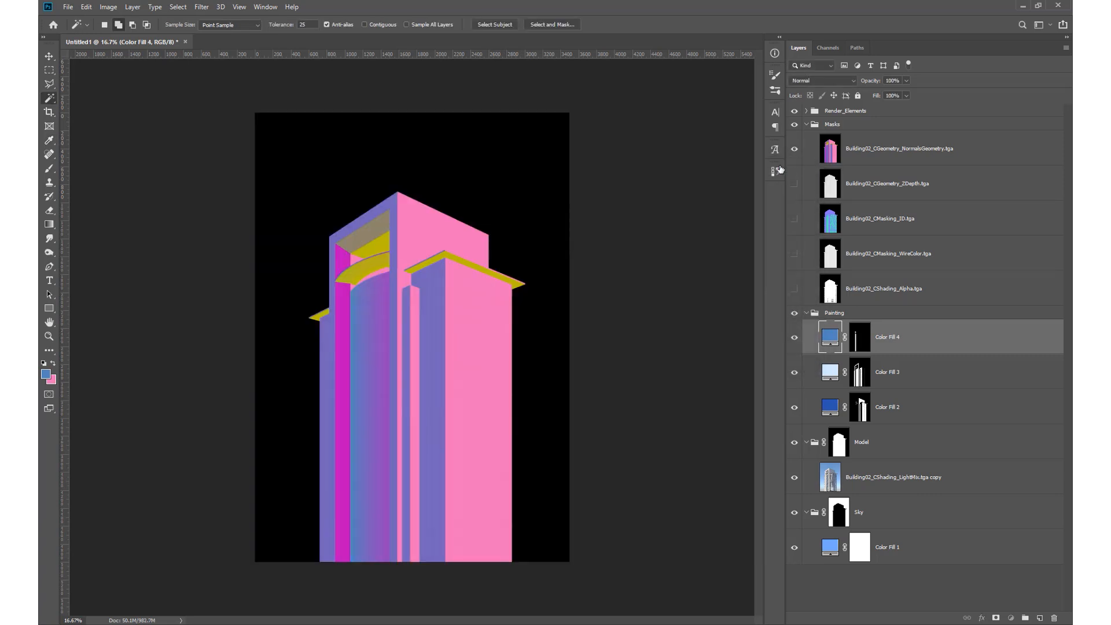
pyautogui.click(830, 148)
pyautogui.click(177, 7)
pyautogui.click(194, 81)
pyautogui.click(451, 253)
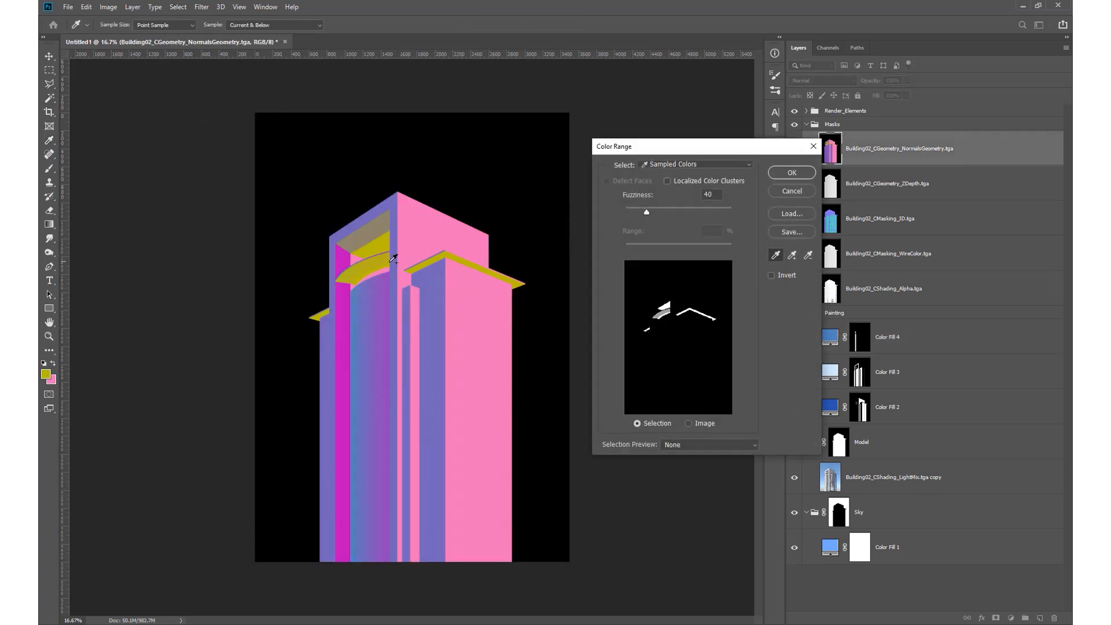
pyautogui.click(791, 172)
pyautogui.click(794, 149)
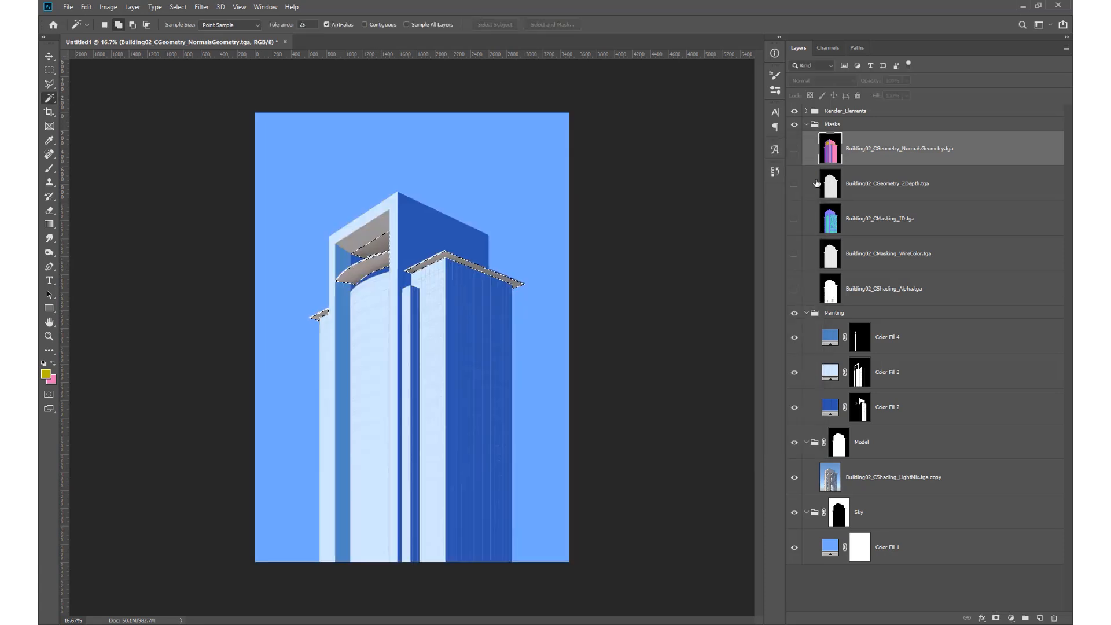
# Step: Fill the selected overhang undersides with a dark navy Solid Color layer above the medium blue strip fill
pyautogui.click(903, 337)
pyautogui.click(1010, 618)
pyautogui.click(1003, 431)
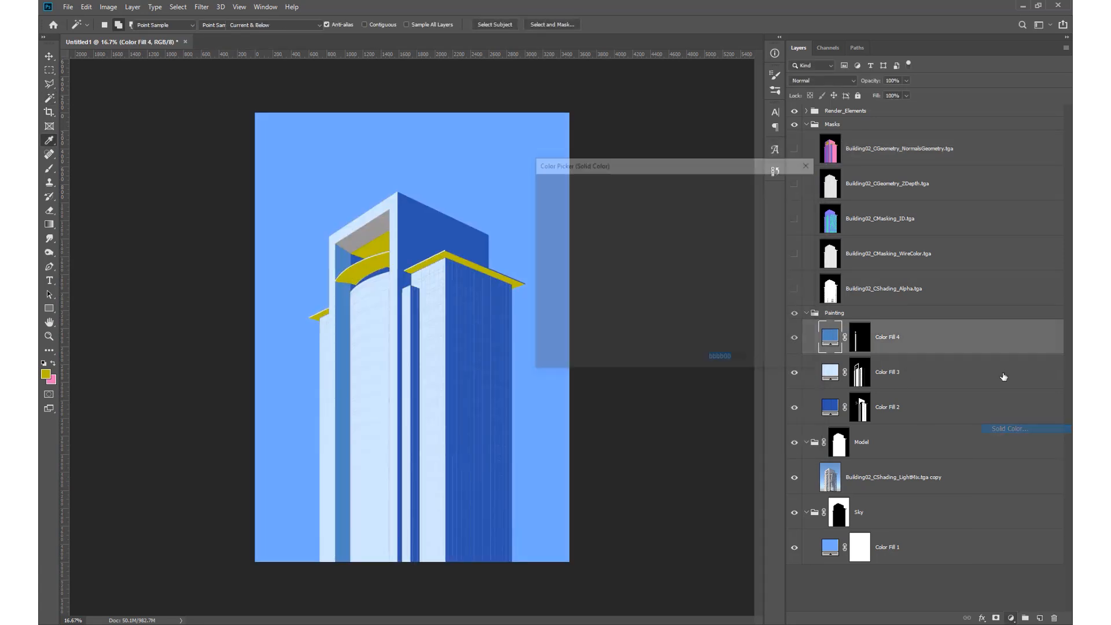
pyautogui.click(688, 241)
pyautogui.moveTo(666, 248)
pyautogui.mouseDown()
pyautogui.moveTo(660, 265)
pyautogui.moveTo(689, 240)
pyautogui.mouseUp()
pyautogui.click(763, 188)
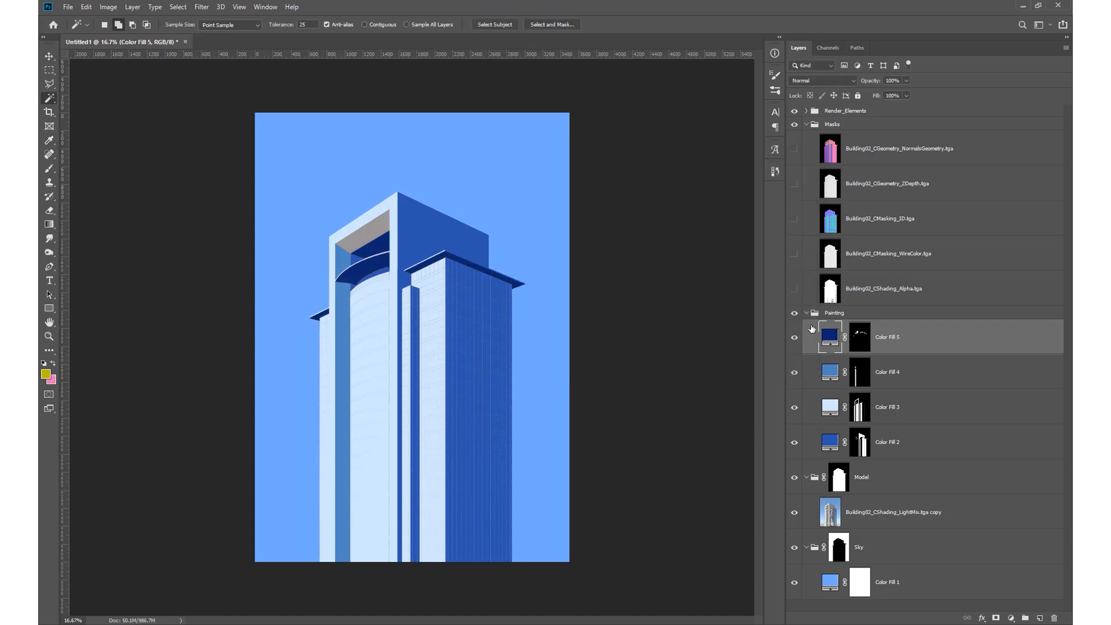
# Step: Select the grey-brown ceiling face under the tower's top frame on the NormalsGeometry layer with the Magic Wand, then hide the layer
pyautogui.click(795, 156)
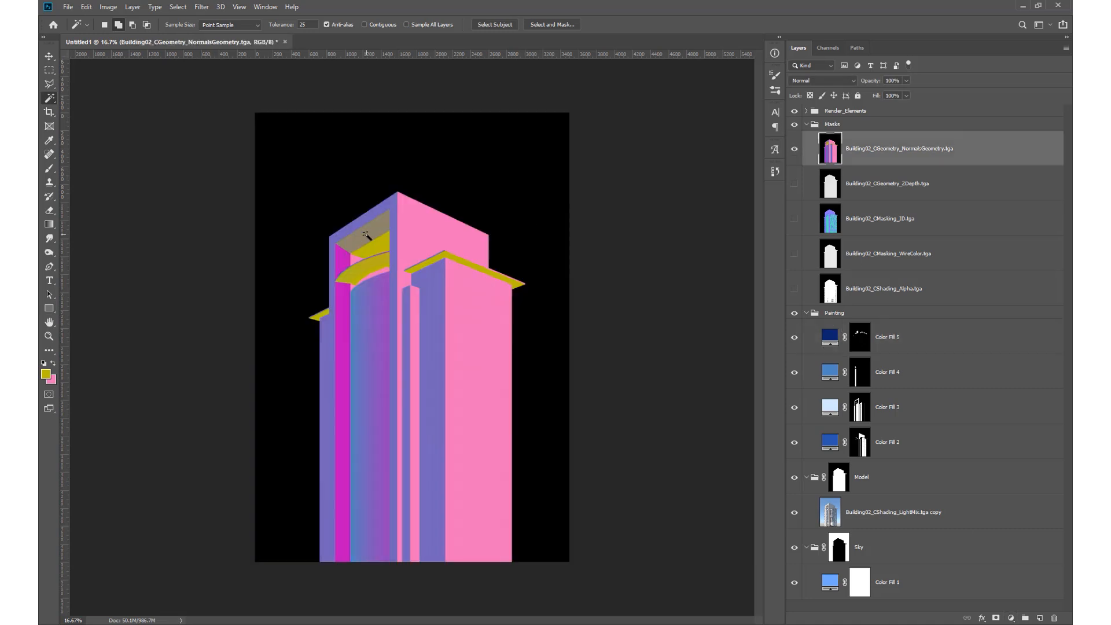
pyautogui.click(369, 223)
pyautogui.click(794, 148)
# Step: Fill the selected ceiling face with a lavender #8f97e1 Solid Color layer above the navy fill
pyautogui.click(829, 337)
pyautogui.click(1010, 618)
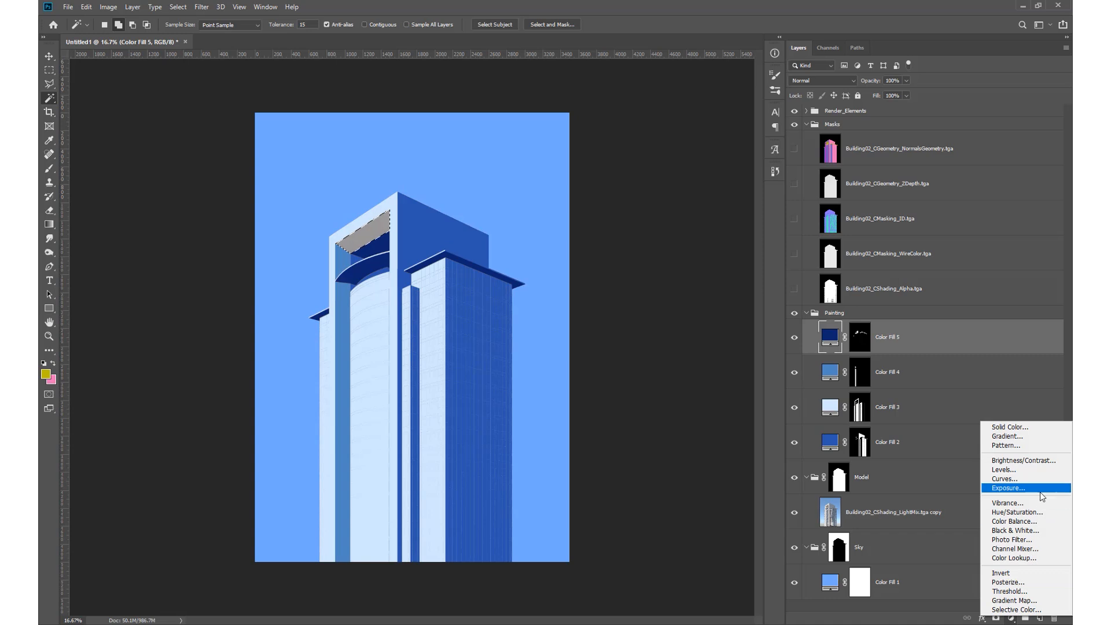
pyautogui.click(1010, 427)
pyautogui.moveTo(686, 239)
pyautogui.mouseDown()
pyautogui.moveTo(686, 257)
pyautogui.moveTo(686, 231)
pyautogui.mouseUp()
pyautogui.click(632, 201)
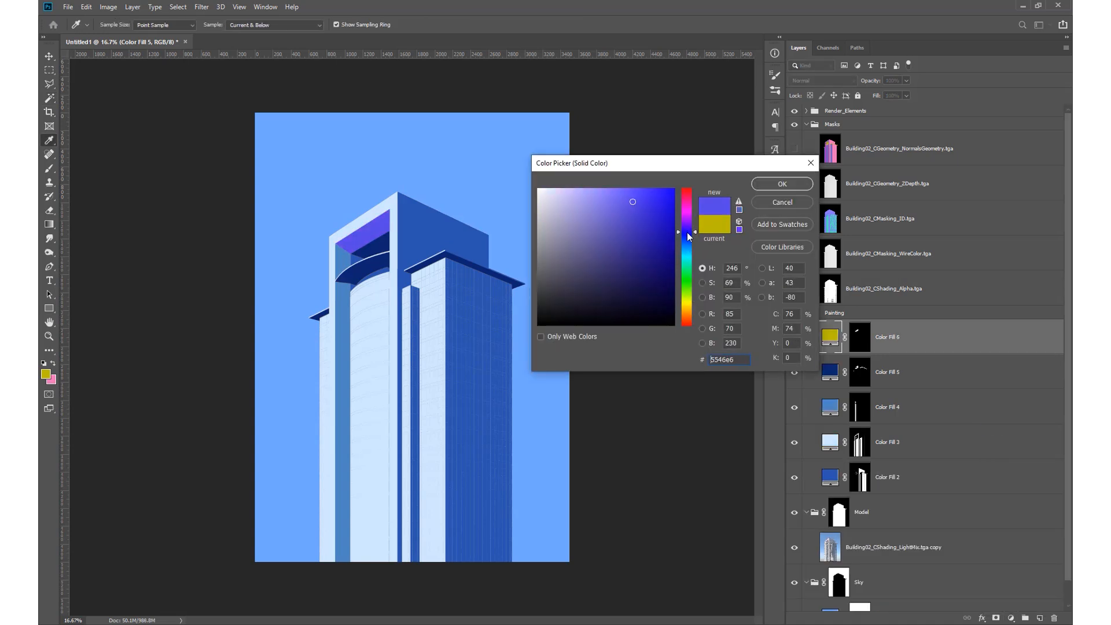
pyautogui.click(587, 204)
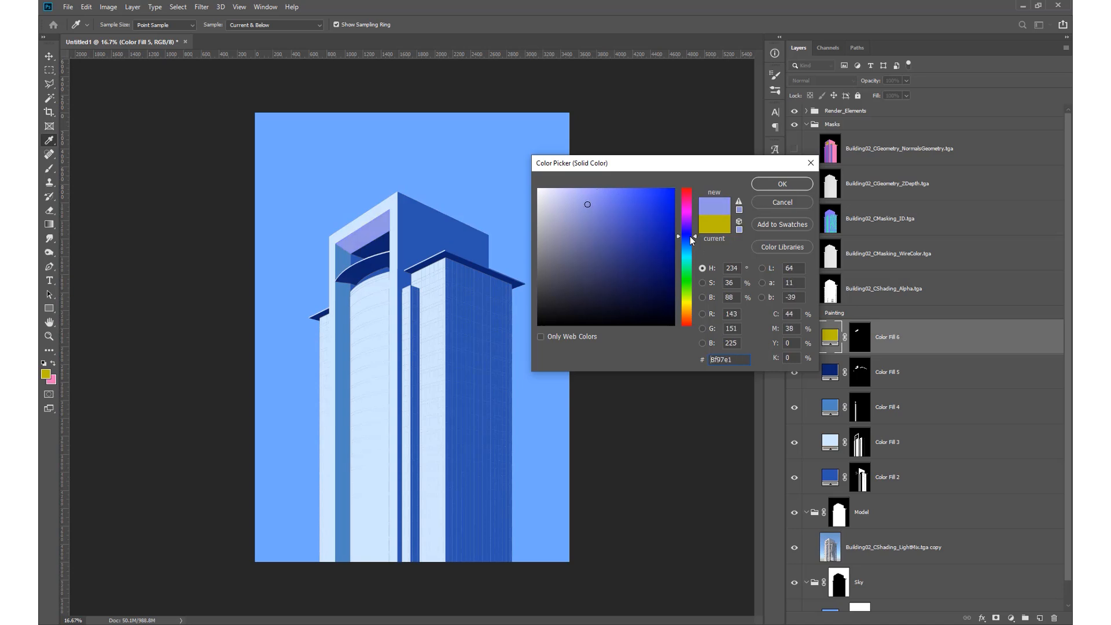
pyautogui.click(781, 183)
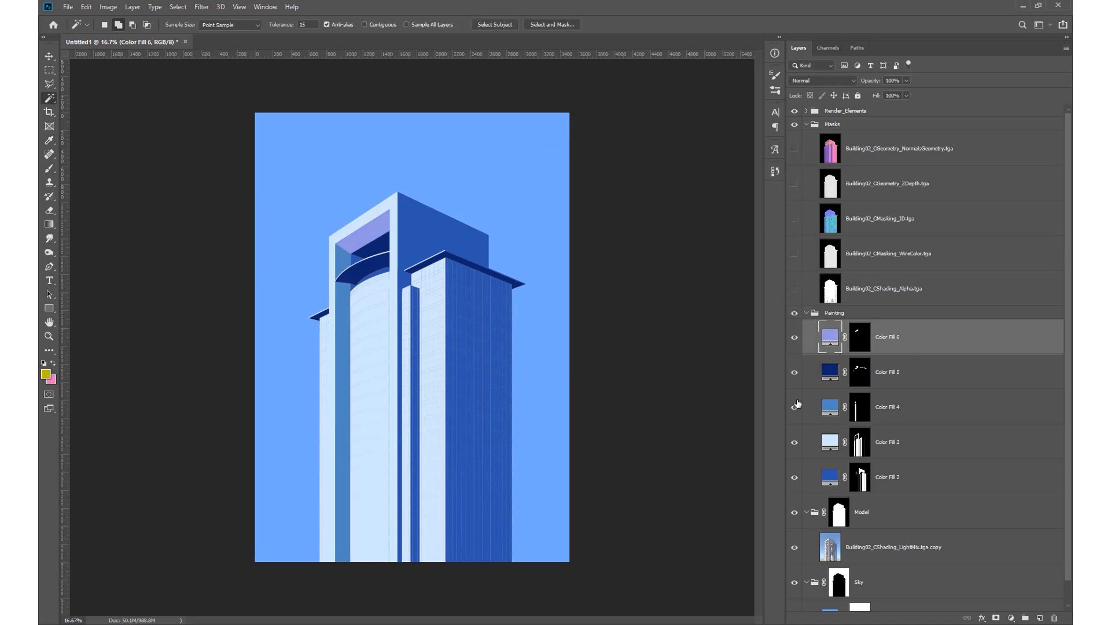
# Step: Select the teal glass areas of the Masking_ID layer with the Magic Wand, then hide the layer
pyautogui.click(793, 219)
pyautogui.click(807, 220)
pyautogui.click(487, 291)
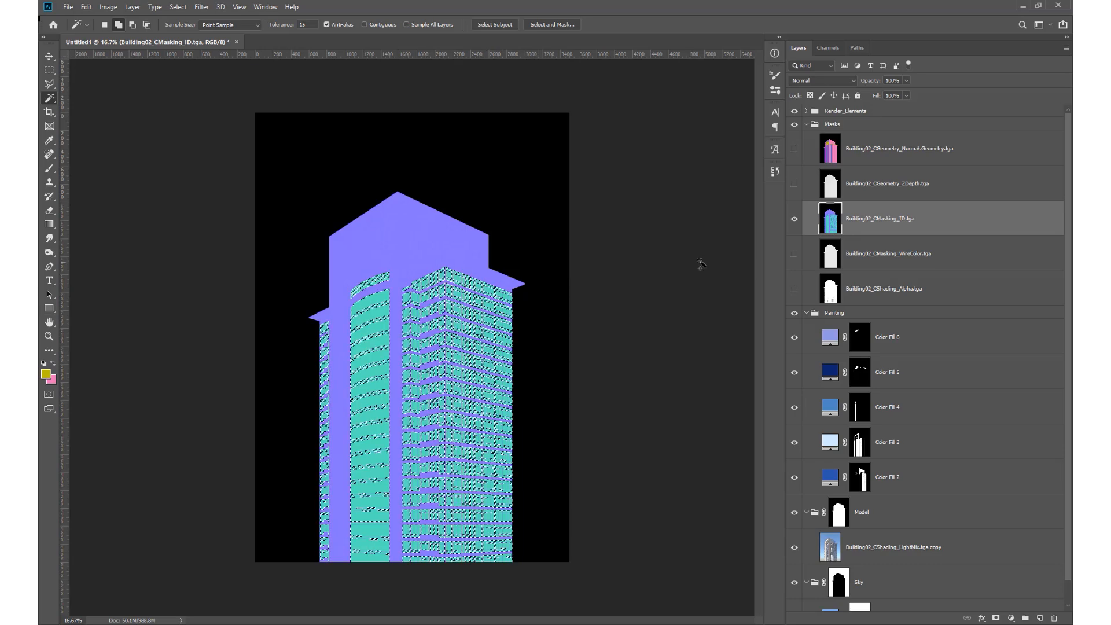
pyautogui.click(793, 219)
# Step: Create a group named Glass above the lavender fill and mask it with the glass selection
pyautogui.click(897, 341)
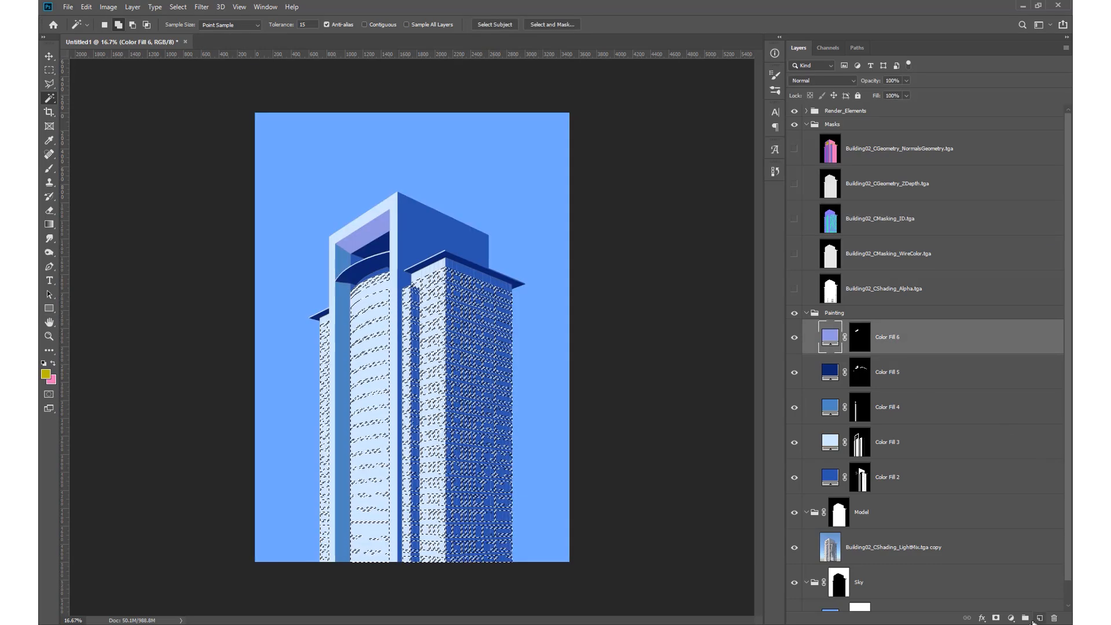
pyautogui.click(1025, 618)
pyautogui.doubleClick(850, 327)
pyautogui.write('Glass')
pyautogui.press('Return')
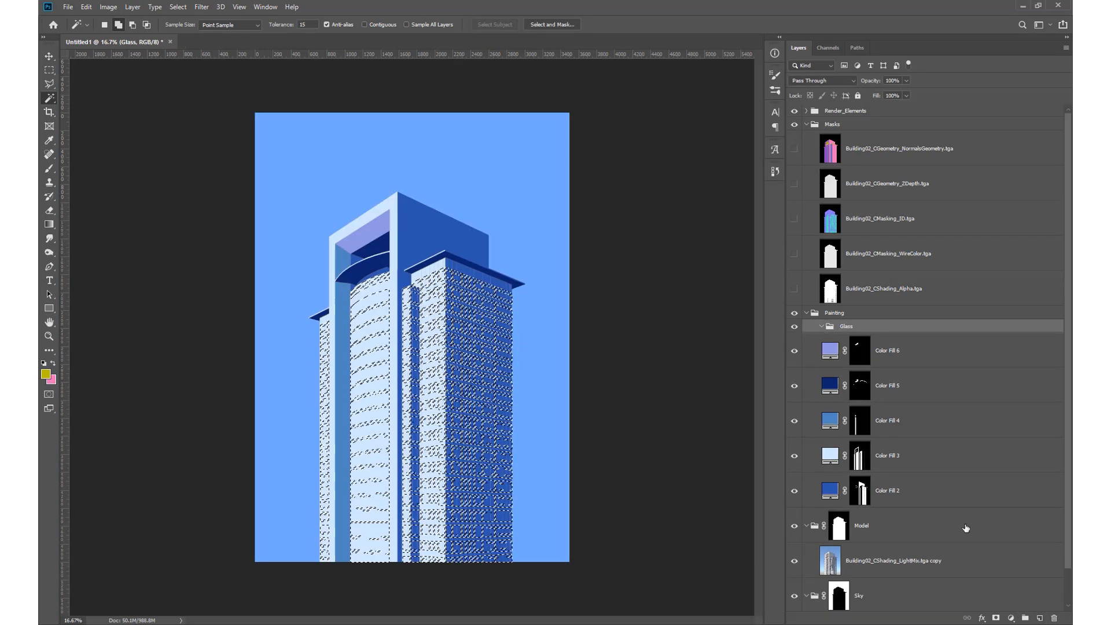
pyautogui.click(995, 617)
# Step: Load the side-face mask of Color Fill 2 as a selection and fill it with dark blue #004592 inside the Glass group
pyautogui.click(885, 516)
pyautogui.keyDown('ctrl'); pyautogui.click(859, 512); pyautogui.keyUp('ctrl')
pyautogui.click(905, 347)
pyautogui.click(1011, 618)
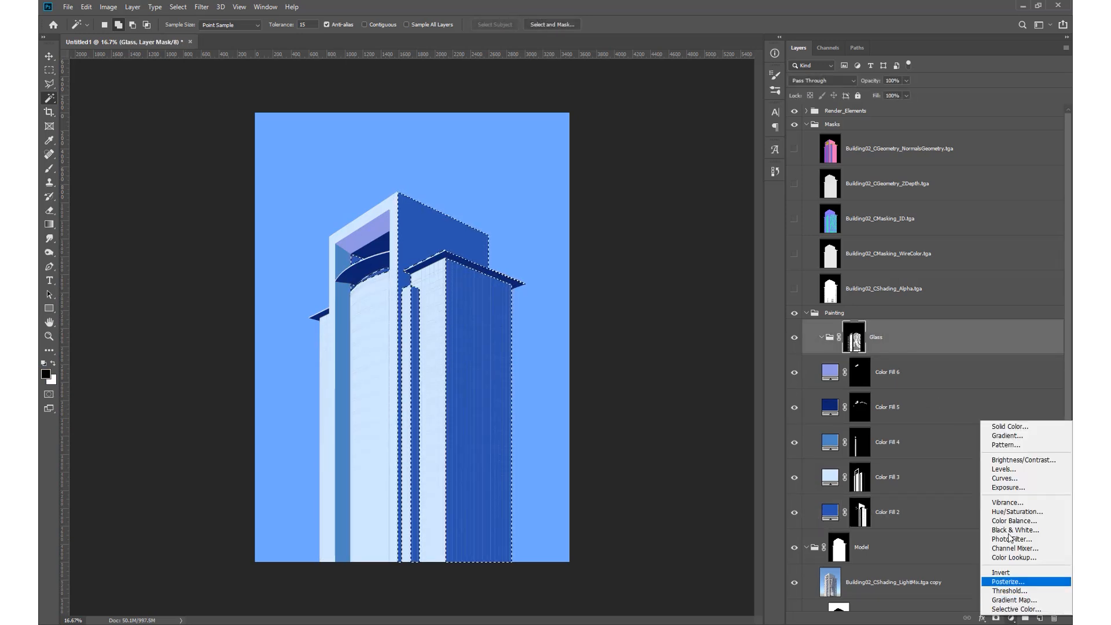
pyautogui.click(1012, 427)
pyautogui.click(689, 239)
pyautogui.moveTo(689, 239)
pyautogui.mouseDown()
pyautogui.moveTo(693, 259)
pyautogui.moveTo(694, 244)
pyautogui.mouseUp()
pyautogui.click(765, 187)
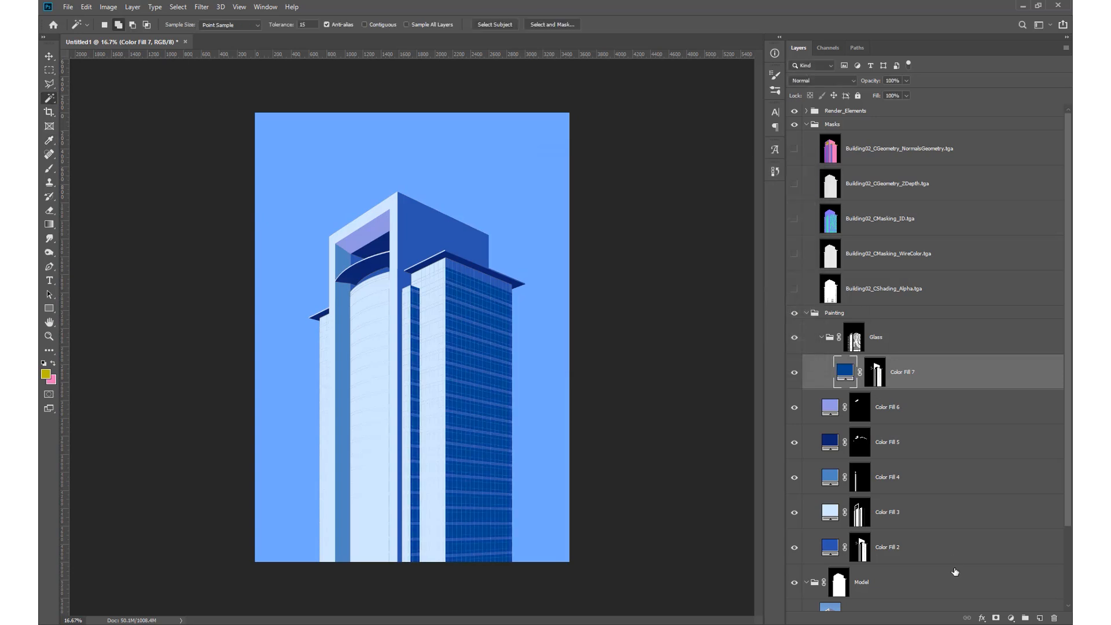
pyautogui.keyDown('ctrl'); pyautogui.click(859, 514); pyautogui.keyUp('ctrl')
pyautogui.click(1010, 619)
pyautogui.click(929, 383)
pyautogui.hotkey('ctrl', 'd')
# Step: Duplicate the dark blue glass fill within the Glass group and replace its mask with a copy of Color Fill 3's front-face mask
pyautogui.keyDown('alt'); pyautogui.moveTo(928, 379); pyautogui.dragTo(911, 361); pyautogui.keyUp('alt')
pyautogui.rightClick(879, 371)
pyautogui.click(911, 395)
pyautogui.keyDown('alt'); pyautogui.moveTo(859, 546); pyautogui.dragTo(843, 360); pyautogui.keyUp('alt')
# Step: Recolour the duplicated front-face glass fill to a lighter, bright blue
pyautogui.doubleClick(844, 361)
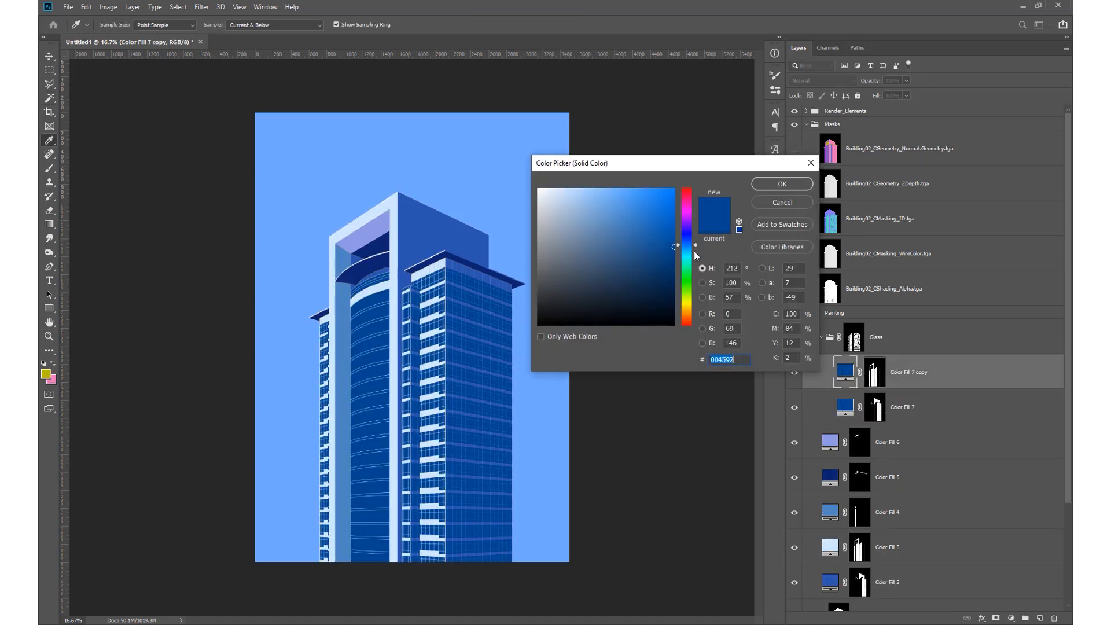
pyautogui.click(623, 211)
pyautogui.moveTo(624, 212); pyautogui.dragTo(628, 206)
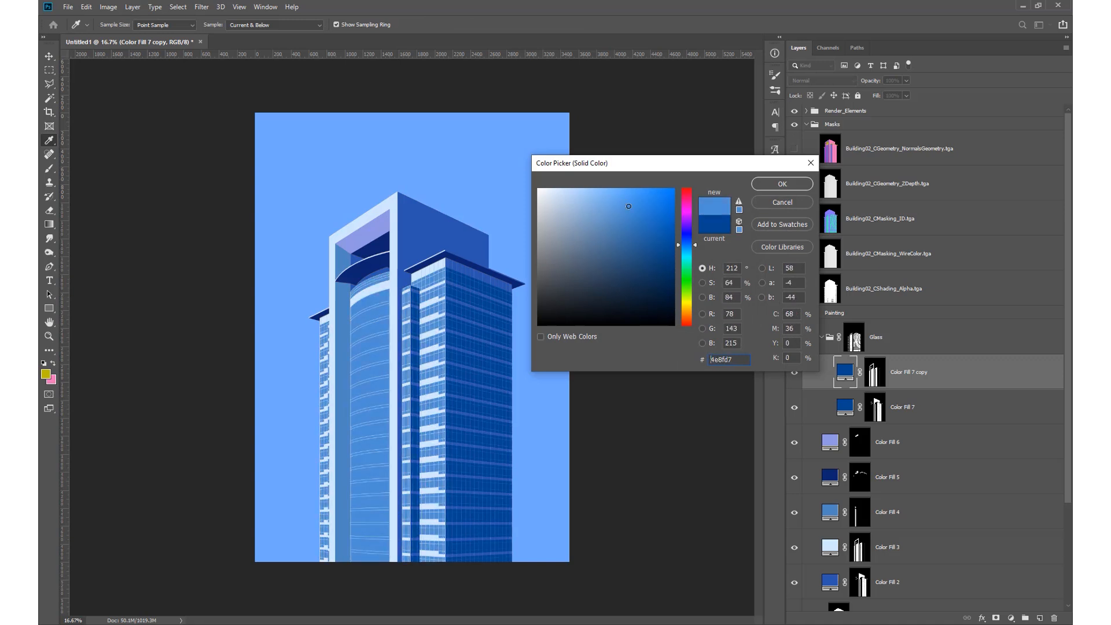
pyautogui.click(798, 186)
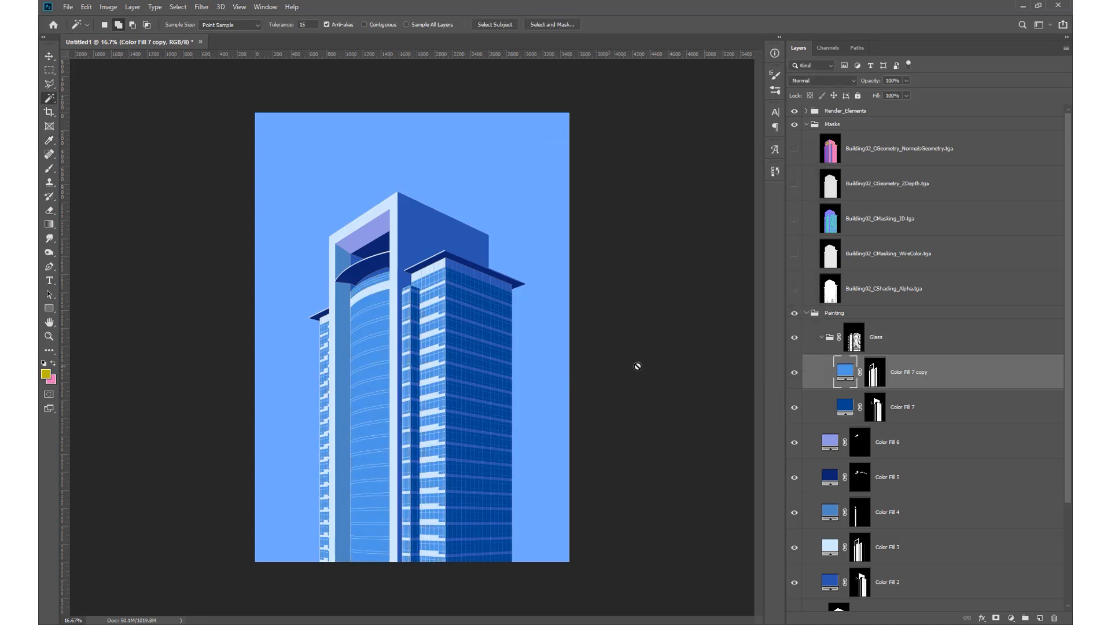
# Step: Collapse the Glass group and add a grey-blue Solid Color layer above the LightMix copy in the Model group
pyautogui.click(824, 340)
pyautogui.scroll(-2, 972, 424)
pyautogui.click(807, 528)
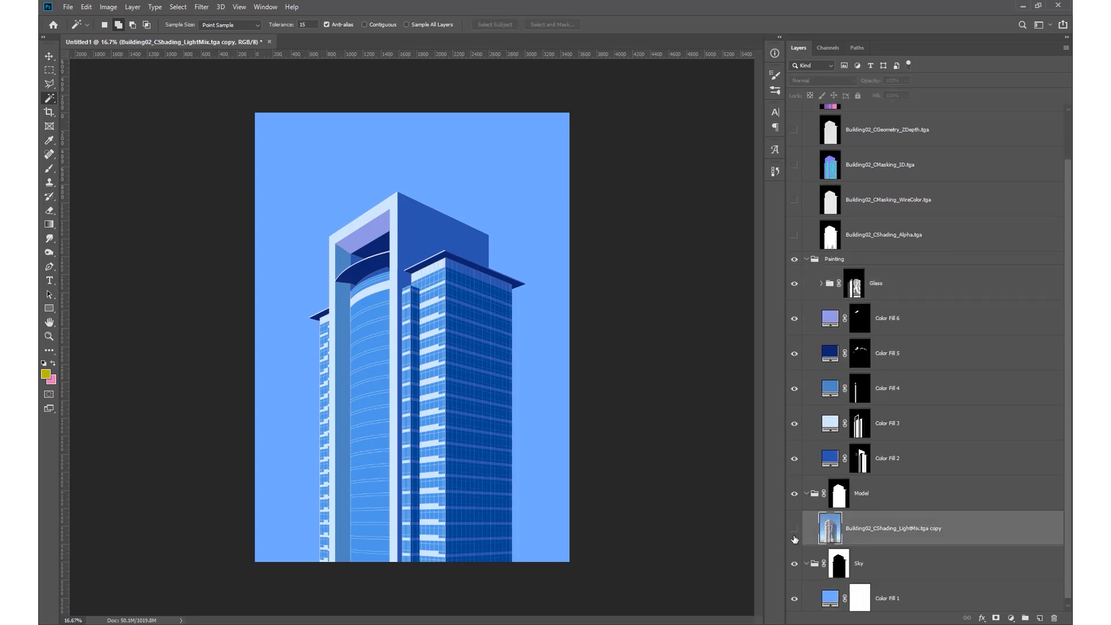
pyautogui.click(1011, 618)
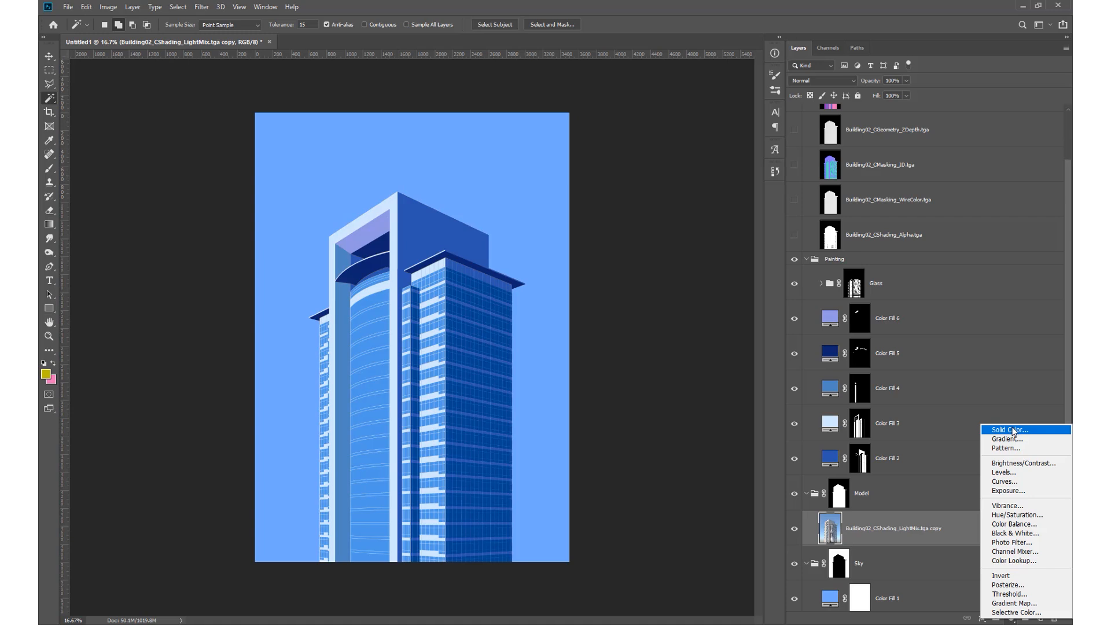
pyautogui.click(1004, 428)
pyautogui.click(684, 244)
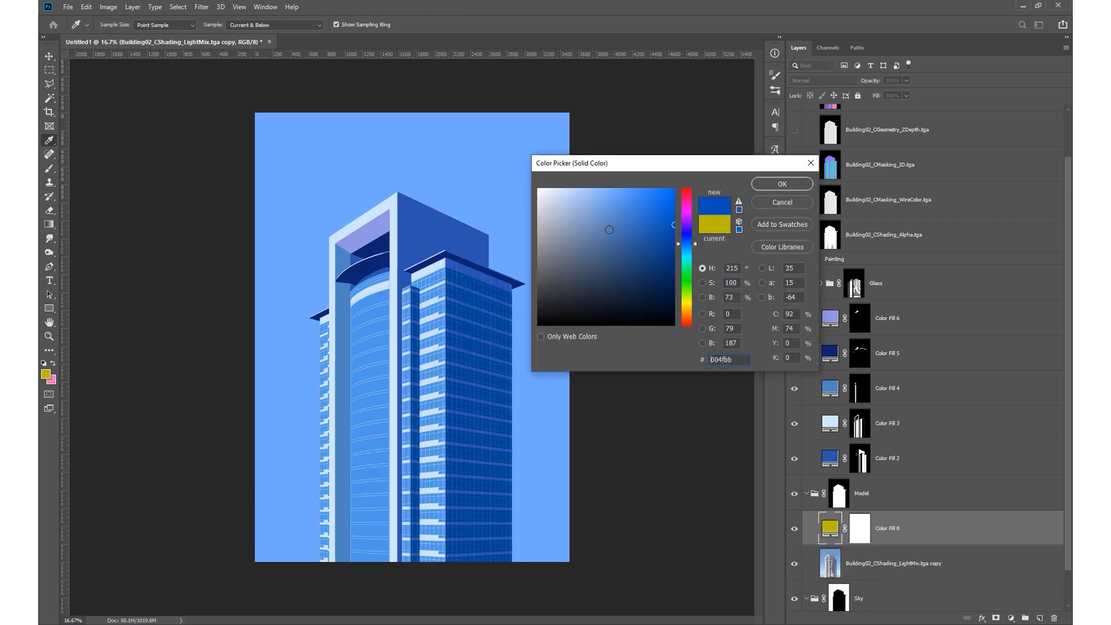
pyautogui.click(783, 184)
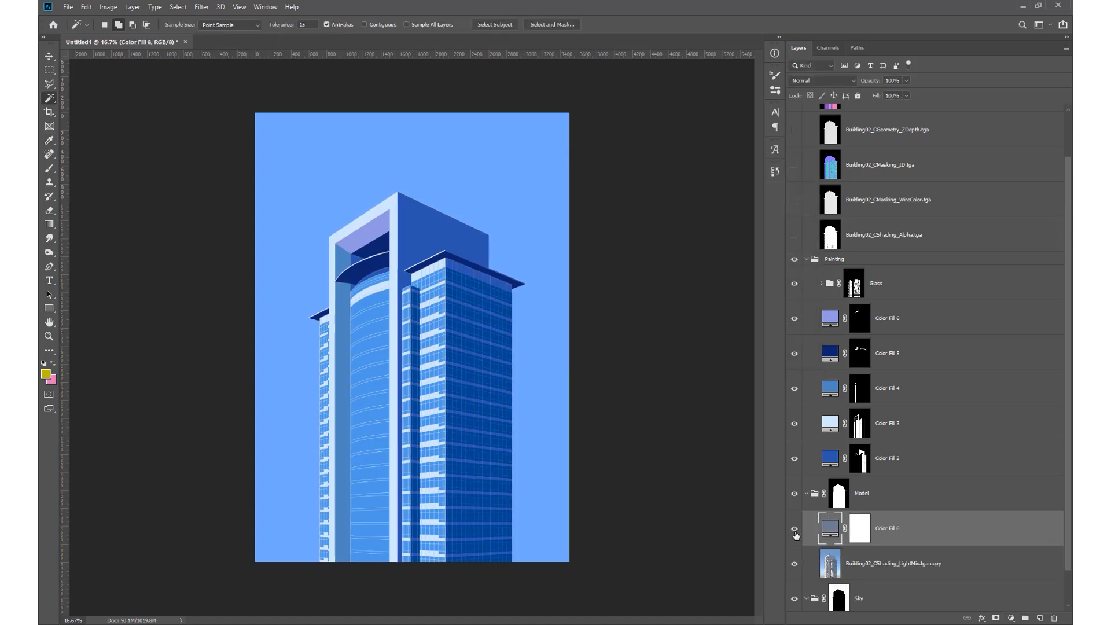
pyautogui.click(794, 529)
# Step: Collapse the Painting and Model groups and create a new group named Adjustments above Painting
pyautogui.scroll(1, 889, 531)
pyautogui.click(894, 325)
pyautogui.click(829, 298)
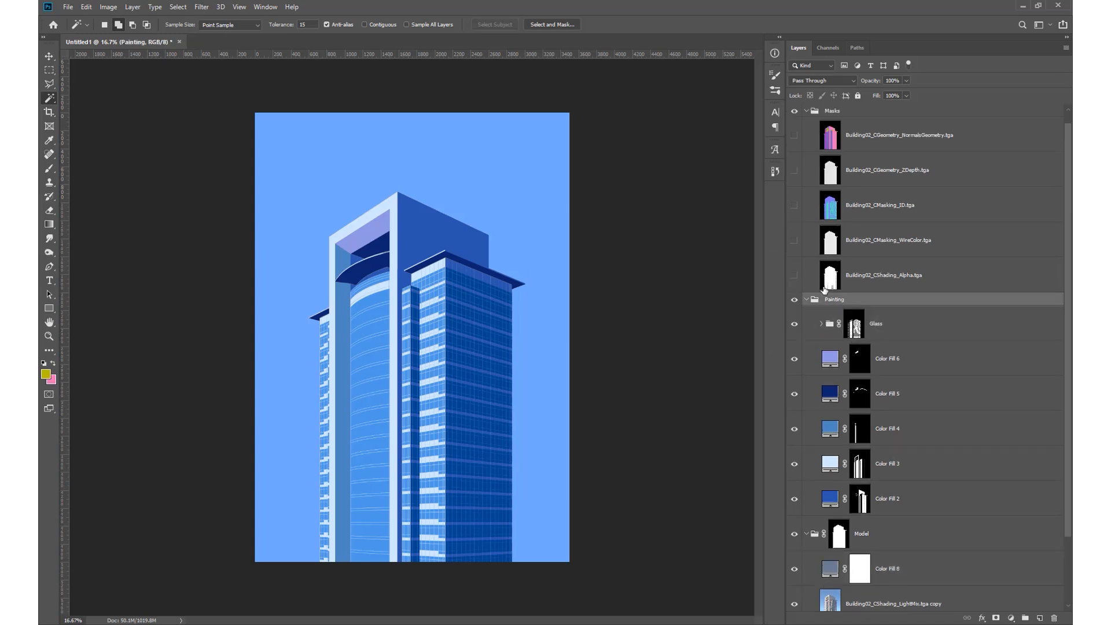
pyautogui.click(806, 300)
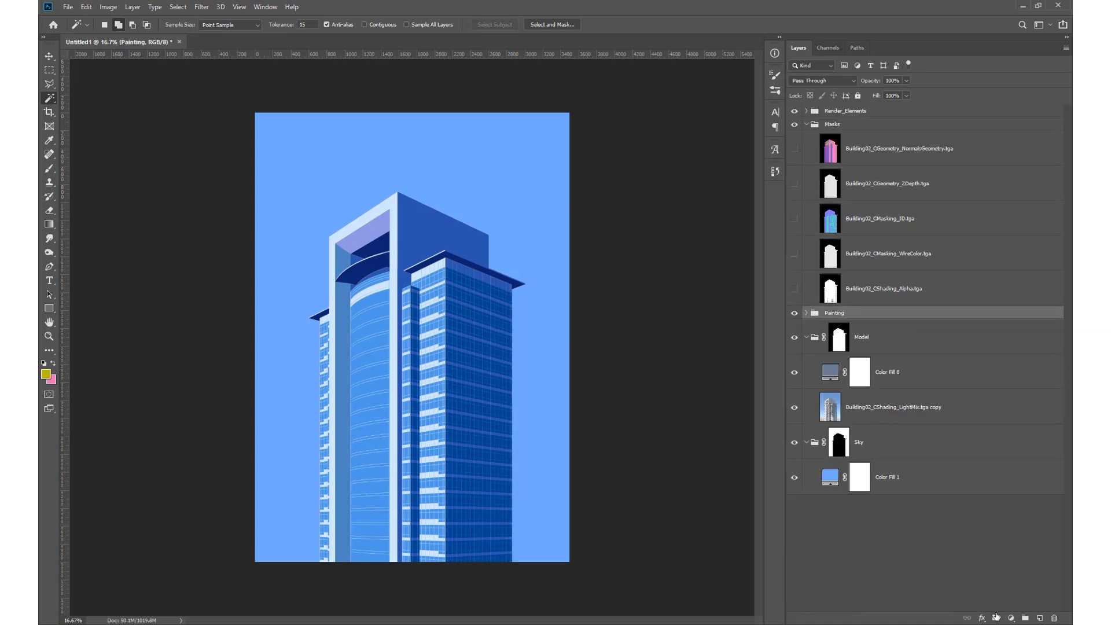
pyautogui.click(806, 337)
pyautogui.doubleClick(834, 312)
pyautogui.write('A')
pyautogui.press('Return')
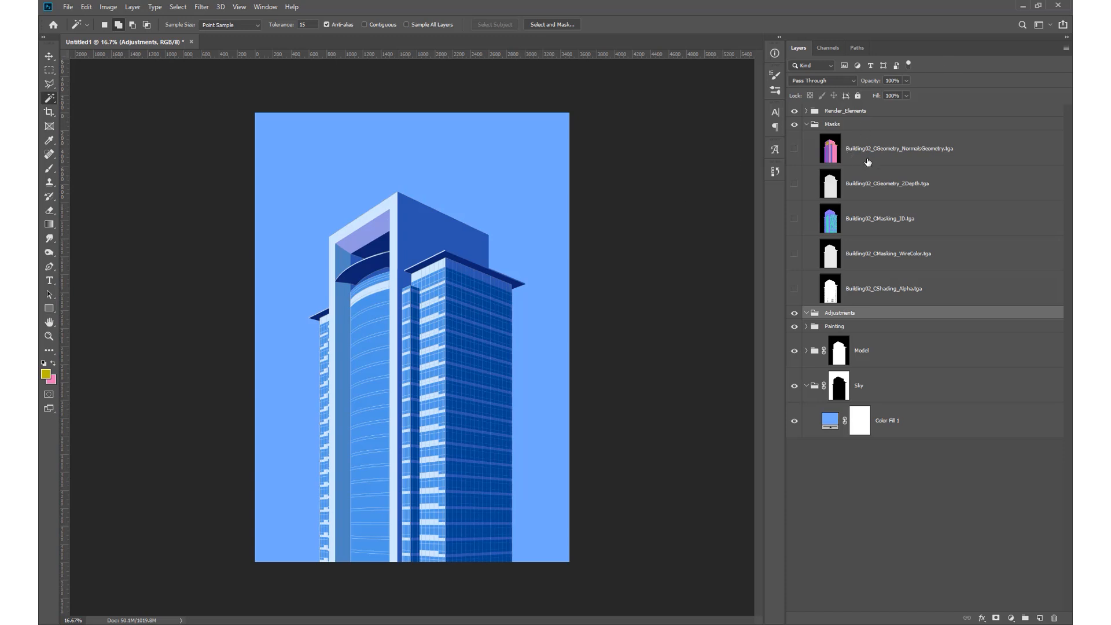
# Step: Duplicate the RawComponent_Diff render layer, hide the original and move the copy into the Adjustments group
pyautogui.click(807, 123)
pyautogui.click(807, 111)
pyautogui.scroll(-2, 857, 213)
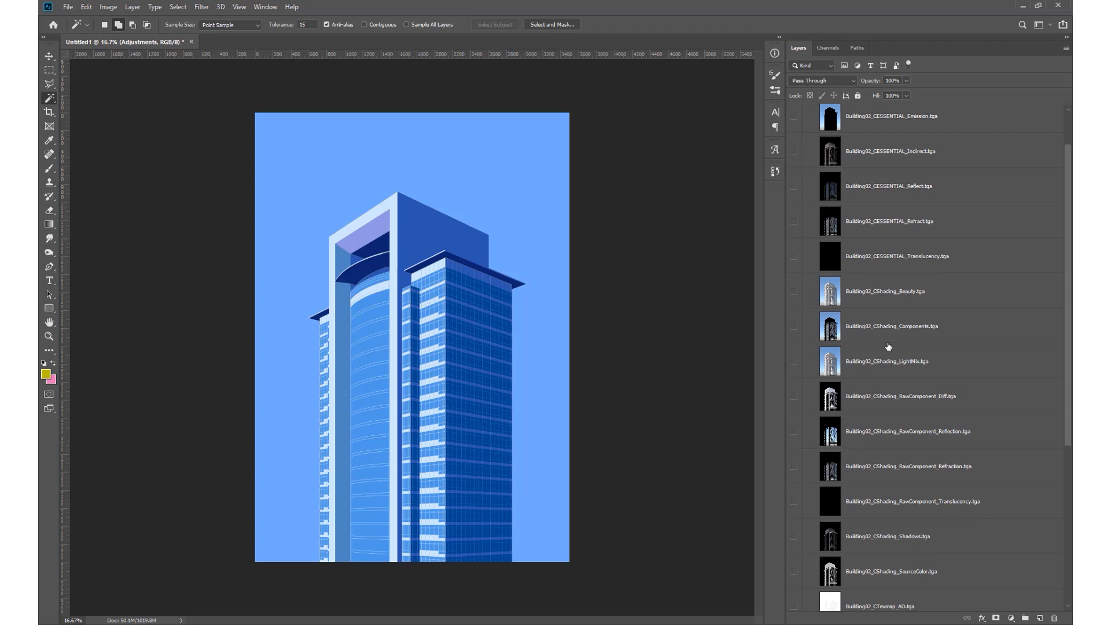
pyautogui.click(885, 318)
pyautogui.scroll(-1, 890, 324)
pyautogui.click(933, 359)
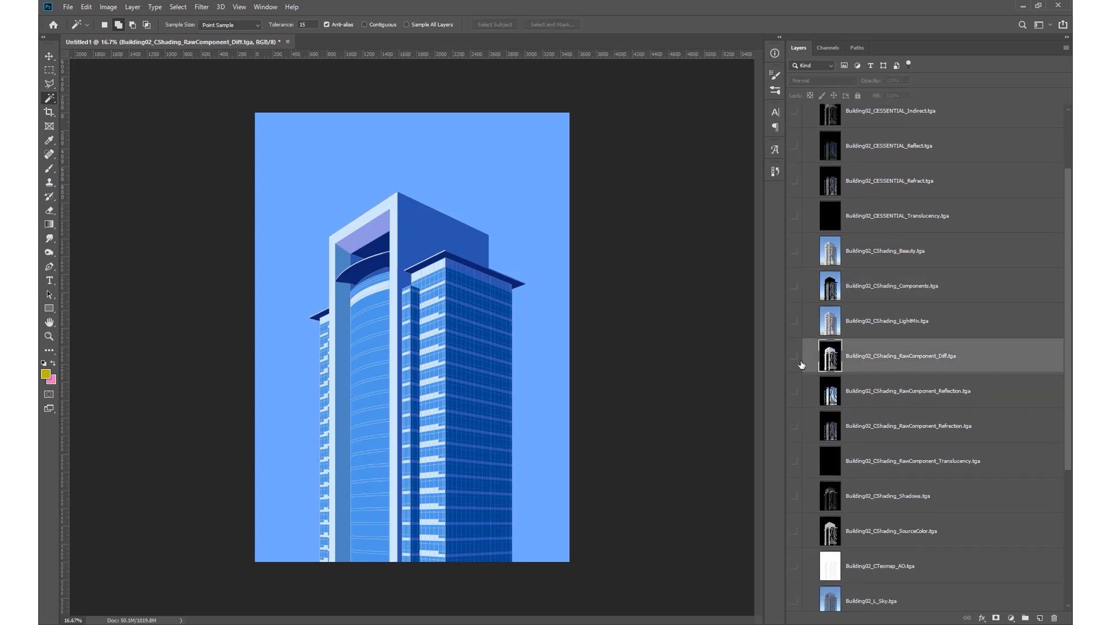
pyautogui.click(794, 356)
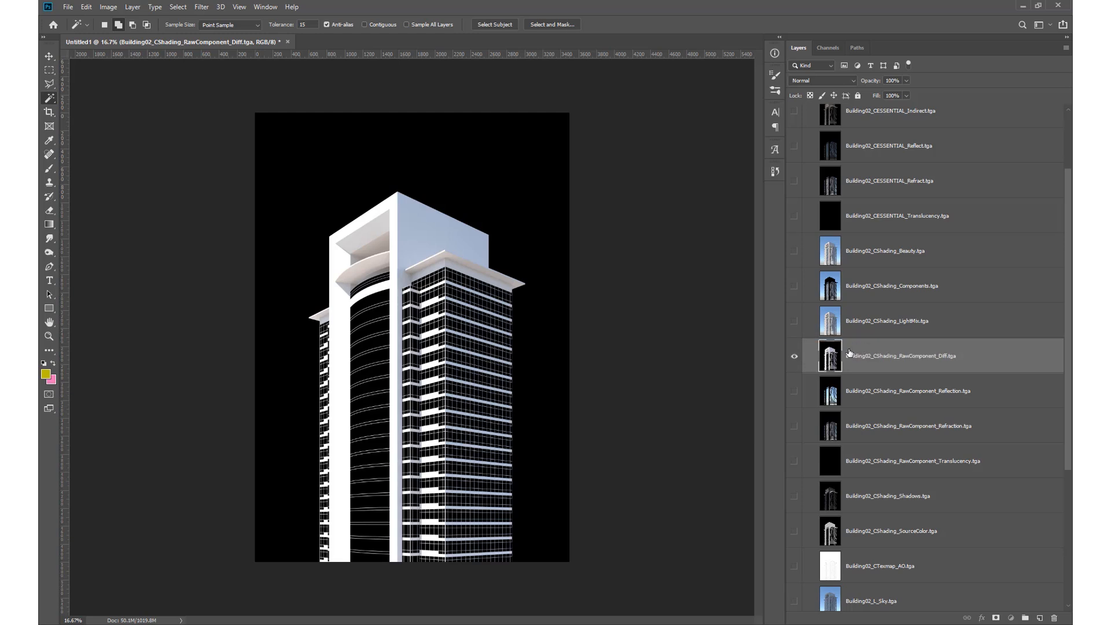
pyautogui.hotkey('ctrl', 'j')
pyautogui.click(795, 390)
pyautogui.moveTo(896, 358); pyautogui.dragTo(820, 495)
# Step: Set the diffuse copy's blend mode to Multiply and copy the Model group's mask onto it
pyautogui.click(821, 80)
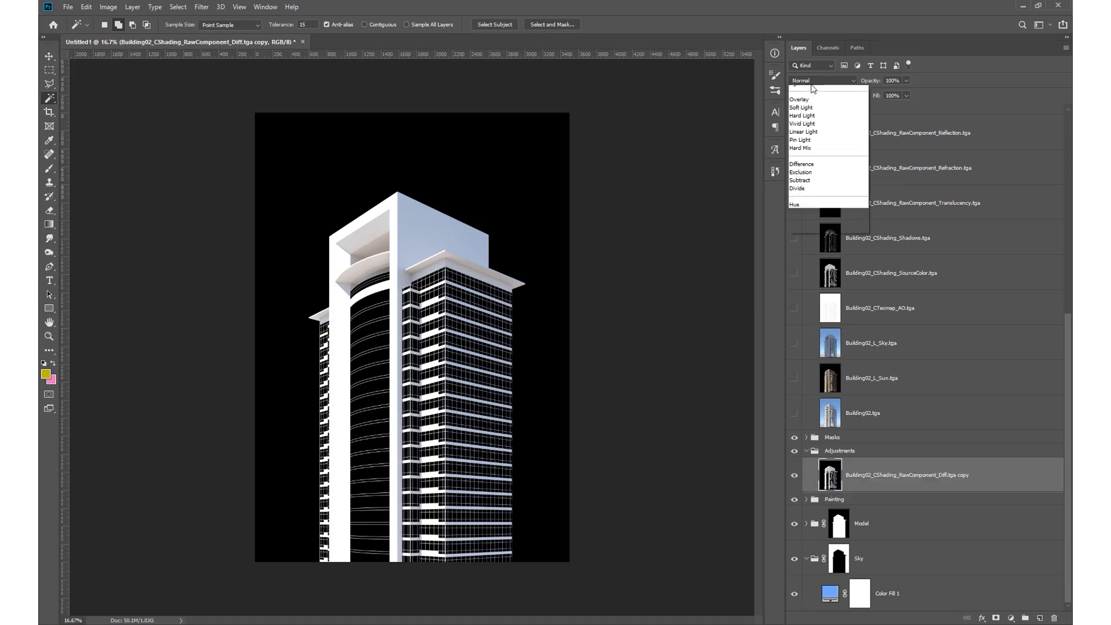
pyautogui.click(804, 123)
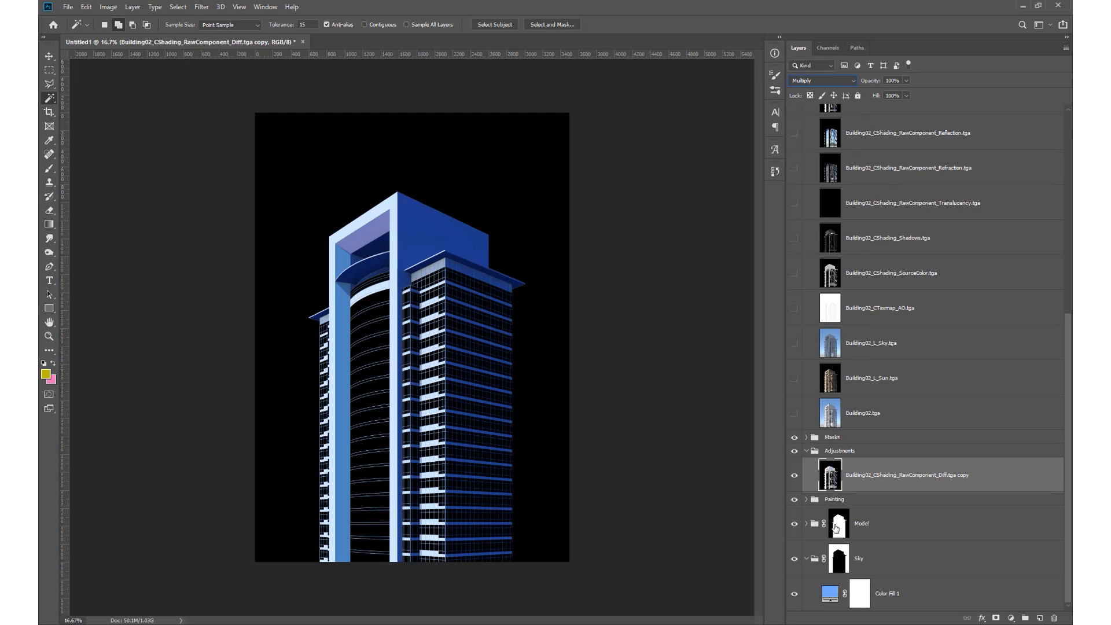
pyautogui.moveTo(838, 527); pyautogui.dragTo(834, 490)
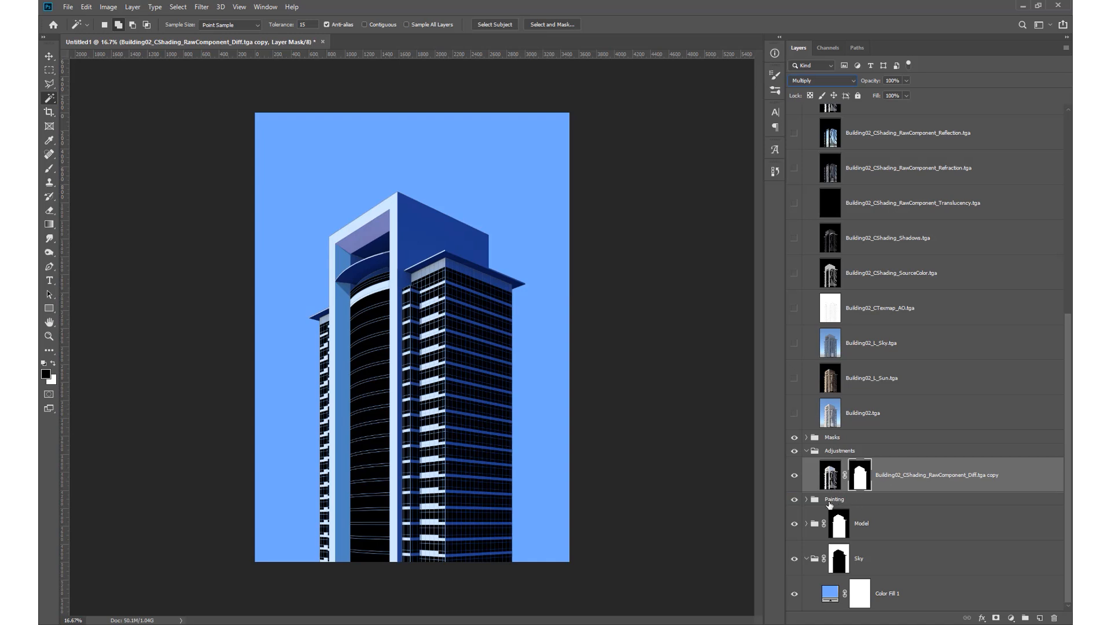
# Step: Load the Glass group's mask as a selection and fill those areas with black on the diffuse copy's mask
pyautogui.click(806, 499)
pyautogui.keyDown('ctrl'); pyautogui.click(859, 479); pyautogui.keyUp('ctrl')
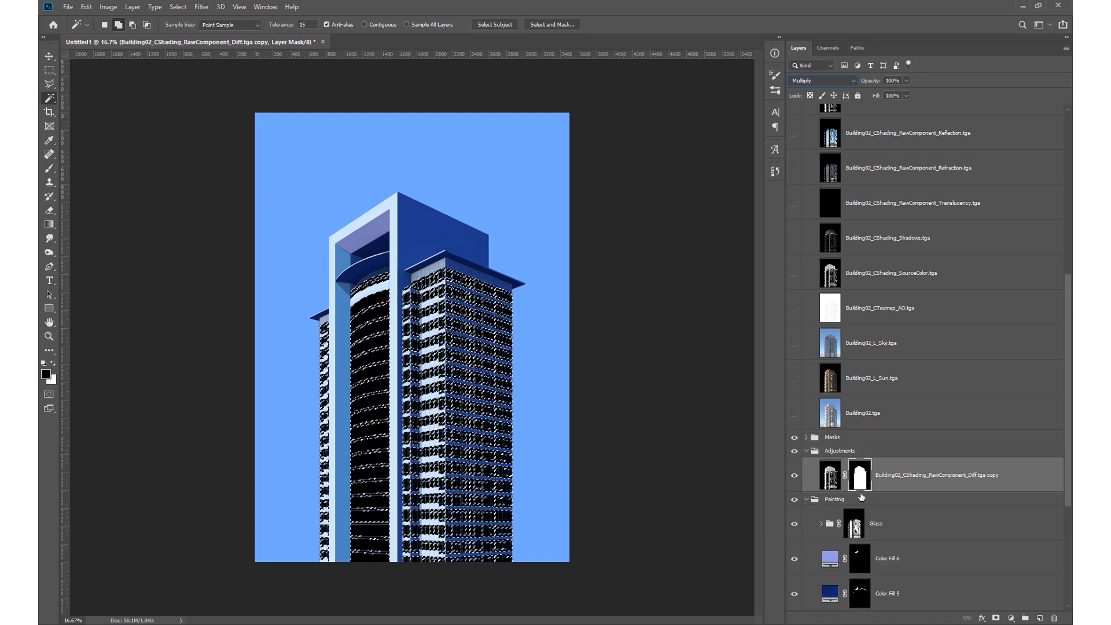
pyautogui.keyDown('alt'); pyautogui.click(860, 481); pyautogui.keyUp('alt')
pyautogui.hotkey('shift', 'F5')
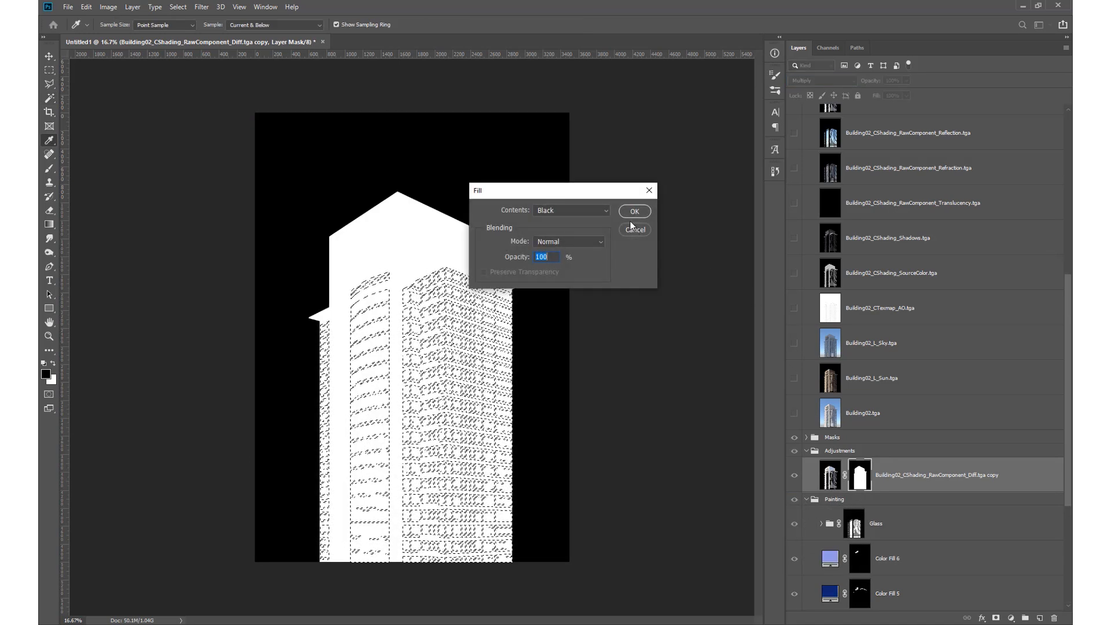
pyautogui.press('Return')
pyautogui.keyDown('alt'); pyautogui.click(860, 481); pyautogui.keyUp('alt')
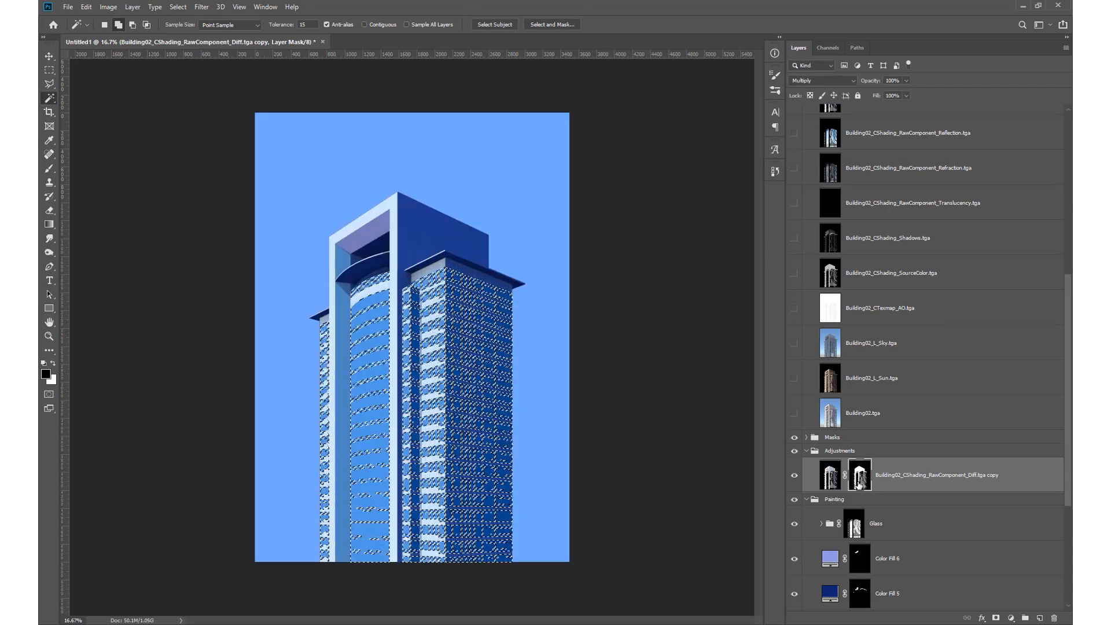
# Step: Deselect, lower the diffuse copy's Fill to 22%, and check its shading on the tower's upper part
pyautogui.click(794, 475)
pyautogui.click(794, 475)
pyautogui.click(828, 479)
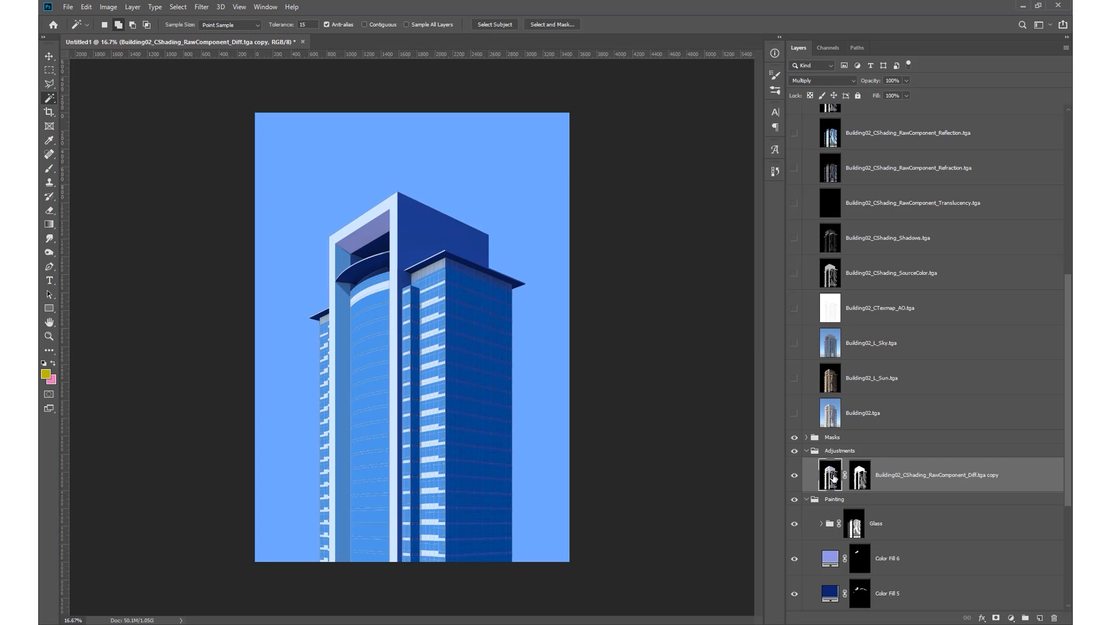
pyautogui.click(869, 107)
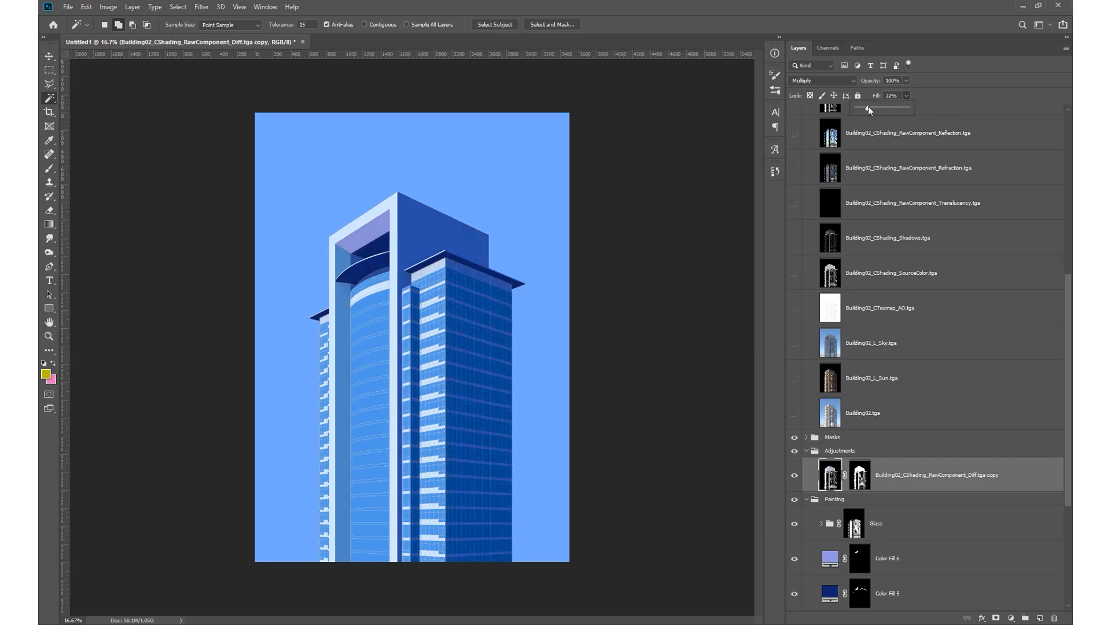
pyautogui.click(790, 482)
pyautogui.click(790, 482)
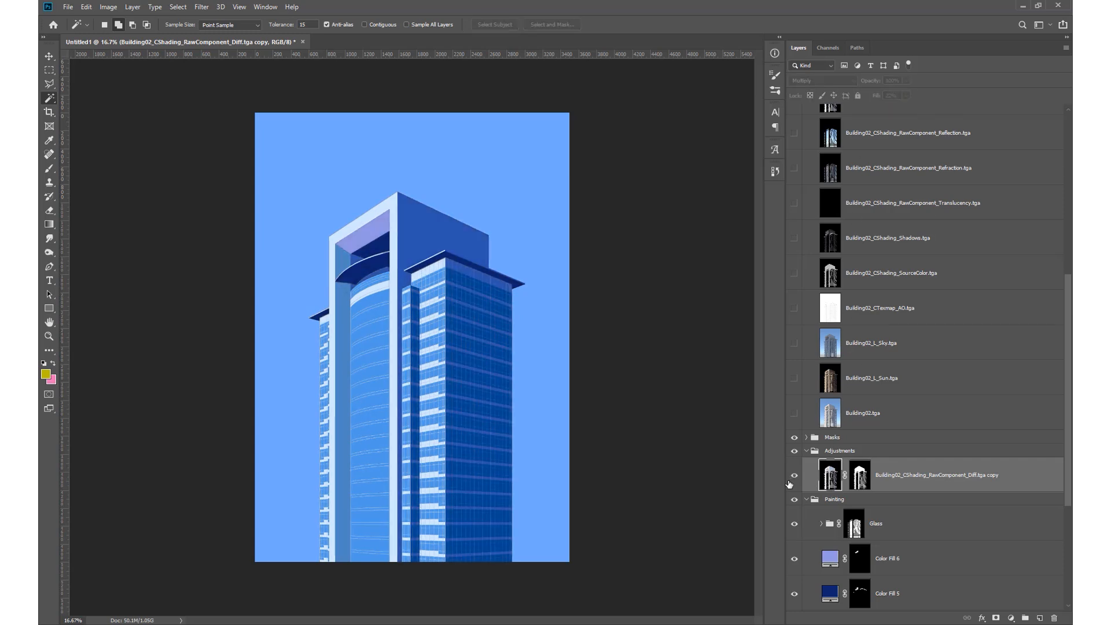
pyautogui.press('z')
pyautogui.moveTo(349, 262); pyautogui.dragTo(474, 462)
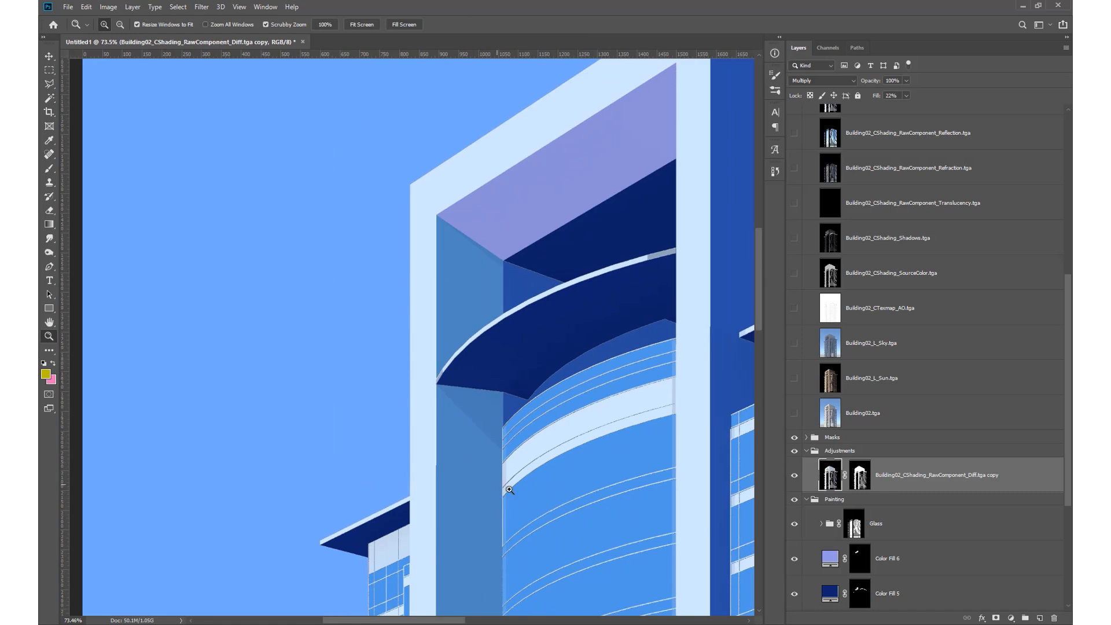
# Step: Add a Curves adjustment layer above the diffuse copy and lift its upper tones to brighten the image
pyautogui.moveTo(569, 474); pyautogui.dragTo(499, 475)
pyautogui.moveTo(674, 474); pyautogui.dragTo(485, 316)
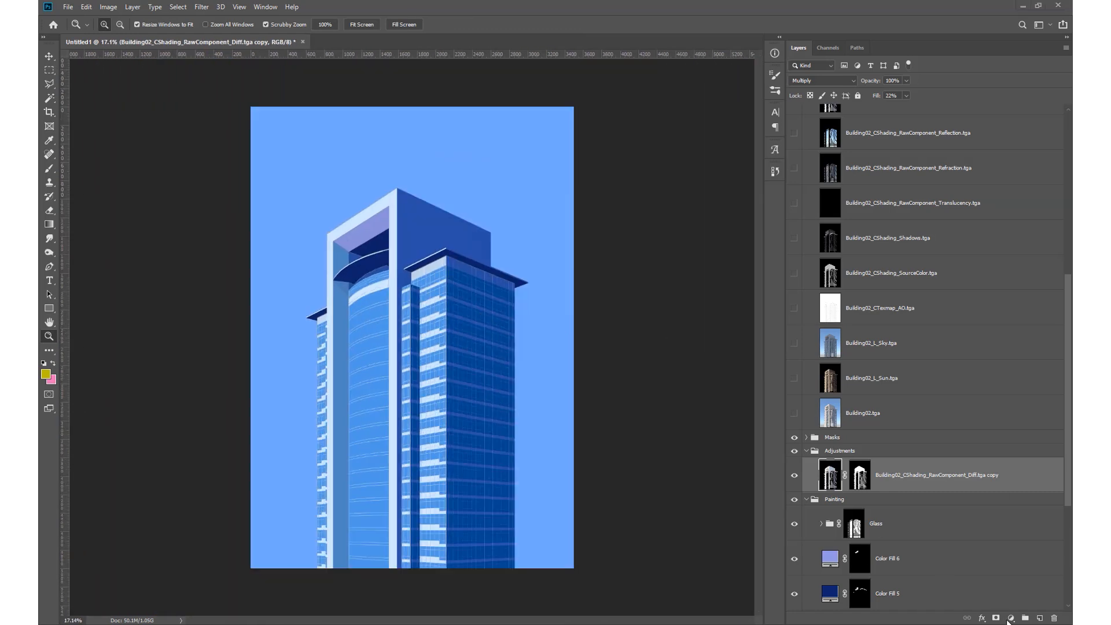
pyautogui.click(1011, 618)
pyautogui.click(992, 483)
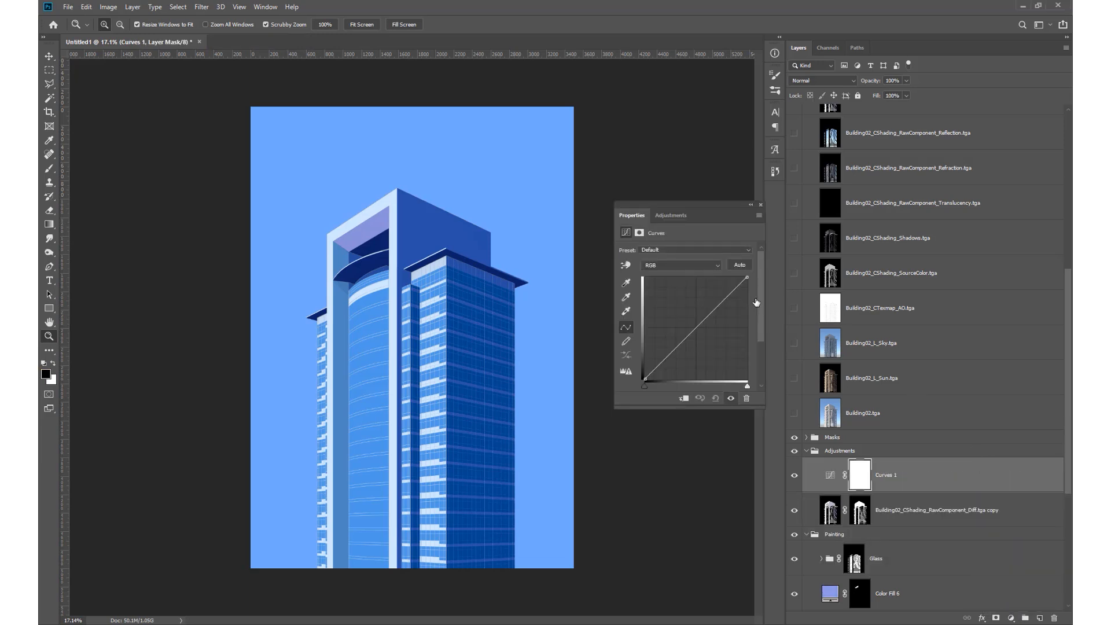
pyautogui.moveTo(718, 301); pyautogui.dragTo(719, 294)
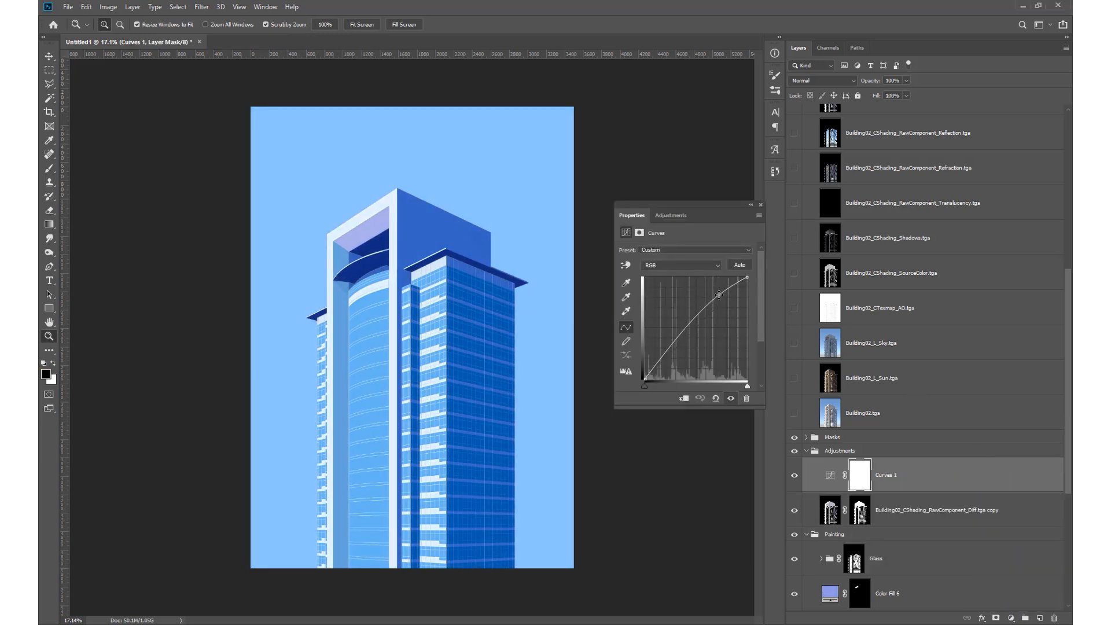
# Step: Copy the Model group's mask onto the Curves 1 layer so it affects only the tower
pyautogui.scroll(-7, 850, 557)
pyautogui.moveTo(840, 525); pyautogui.dragTo(858, 233)
pyautogui.keyDown('alt'); pyautogui.click(557, 302); pyautogui.keyUp('alt')
pyautogui.scroll(3, 838, 324)
# Step: Collapse the Adjustments, Painting and Sky groups and create a group named Graphic Elements above Adjustments
pyautogui.click(839, 313)
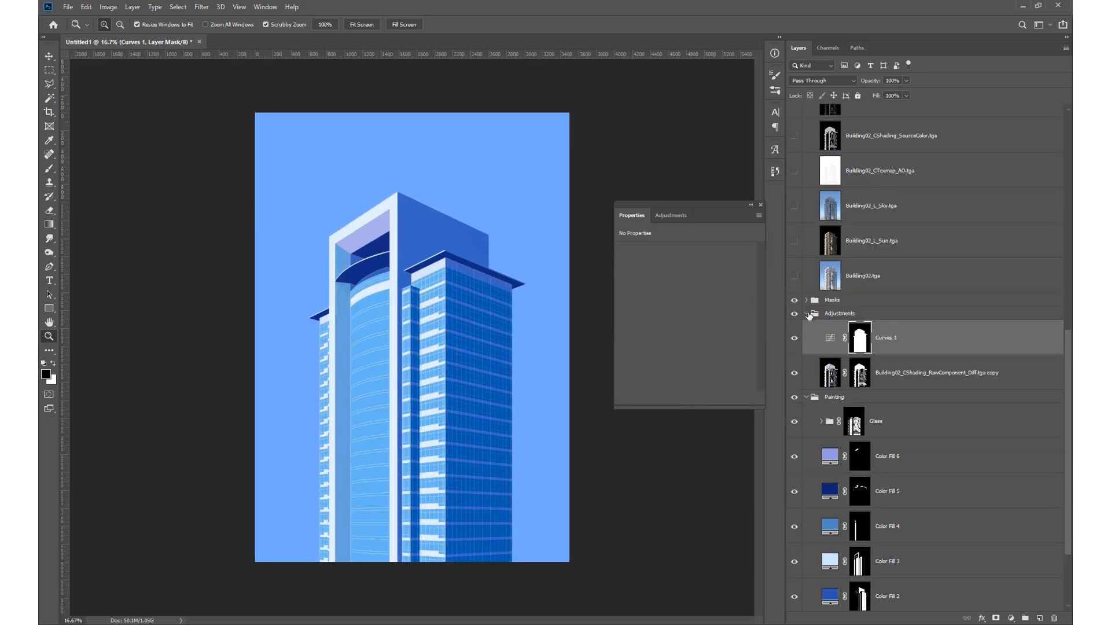
pyautogui.click(806, 313)
pyautogui.click(806, 327)
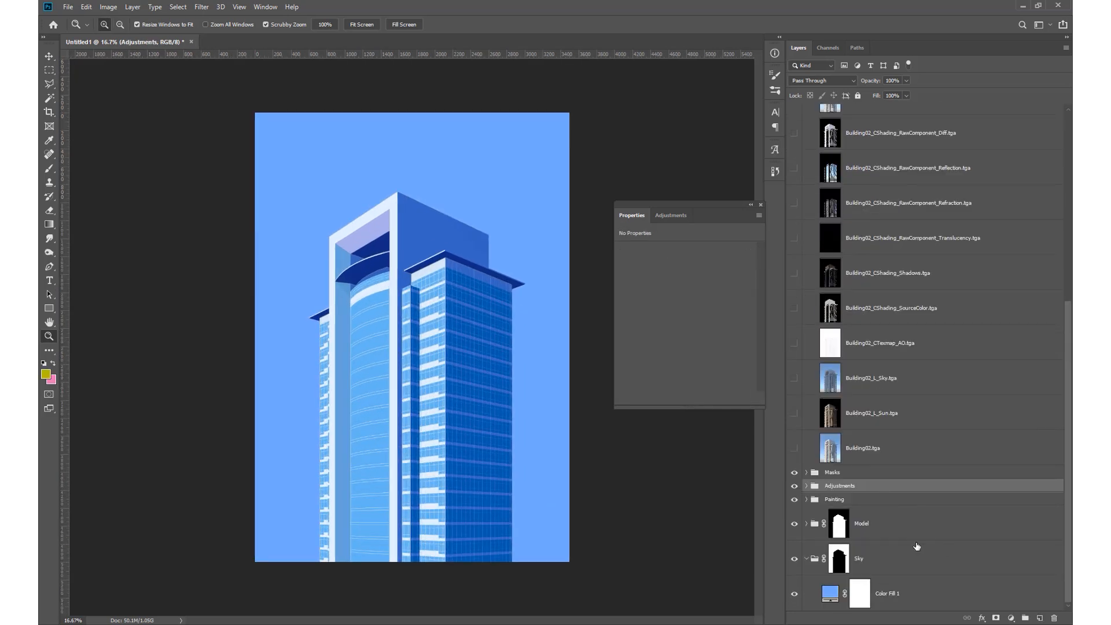
pyautogui.click(806, 559)
pyautogui.click(1025, 617)
pyautogui.doubleClick(836, 521)
pyautogui.write('G')
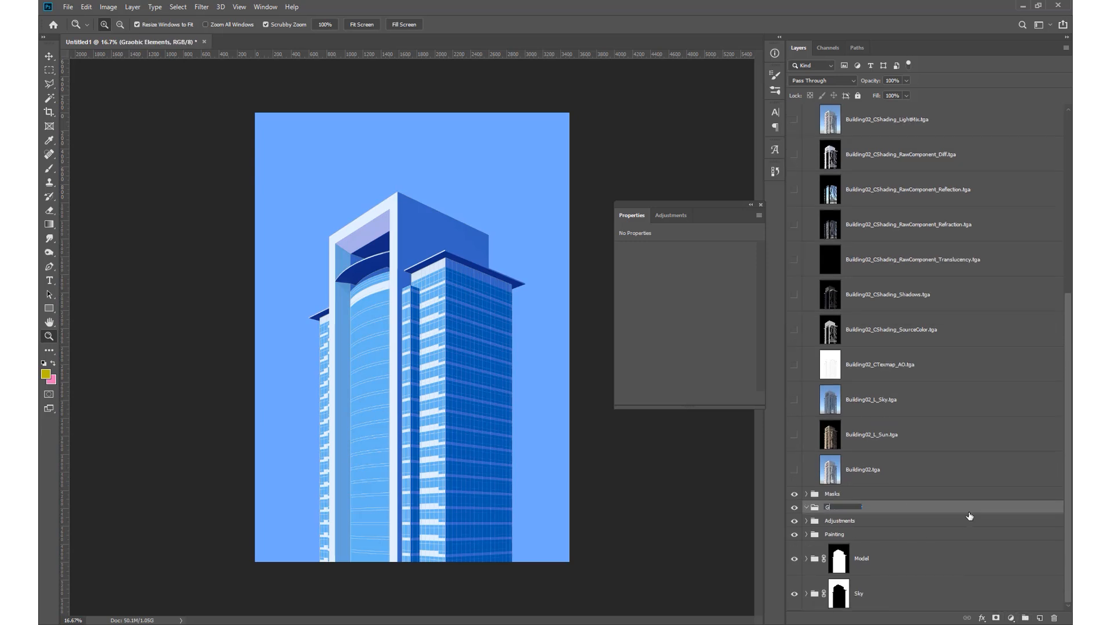
pyautogui.write('raphic Elements')
pyautogui.press('Return')
# Step: Add a text box over the tower's upper part reading "Urban spaces" and select all of its text
pyautogui.click(391, 244)
pyautogui.scroll(-2, 391, 244)
pyautogui.press('t')
pyautogui.moveTo(308, 145); pyautogui.dragTo(519, 442)
pyautogui.write('Urban spaces')
pyautogui.click(553, 24)
pyautogui.tripleClick(313, 144)
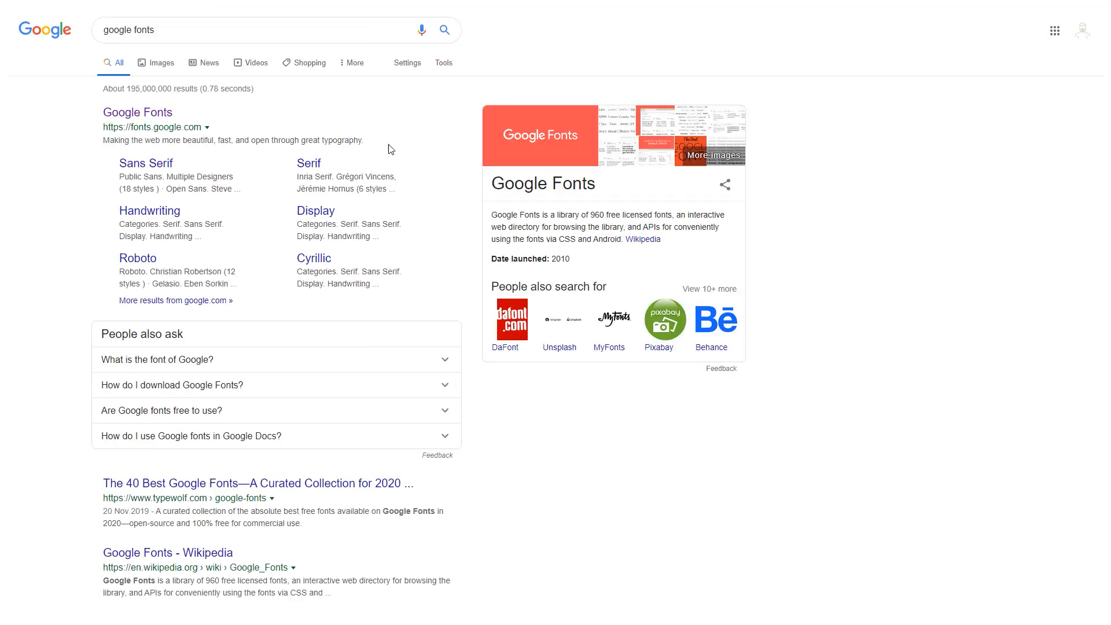
# Step: Switch to the web browser, open Google Fonts from the search results and browse its font catalogue
pyautogui.click(170, 115)
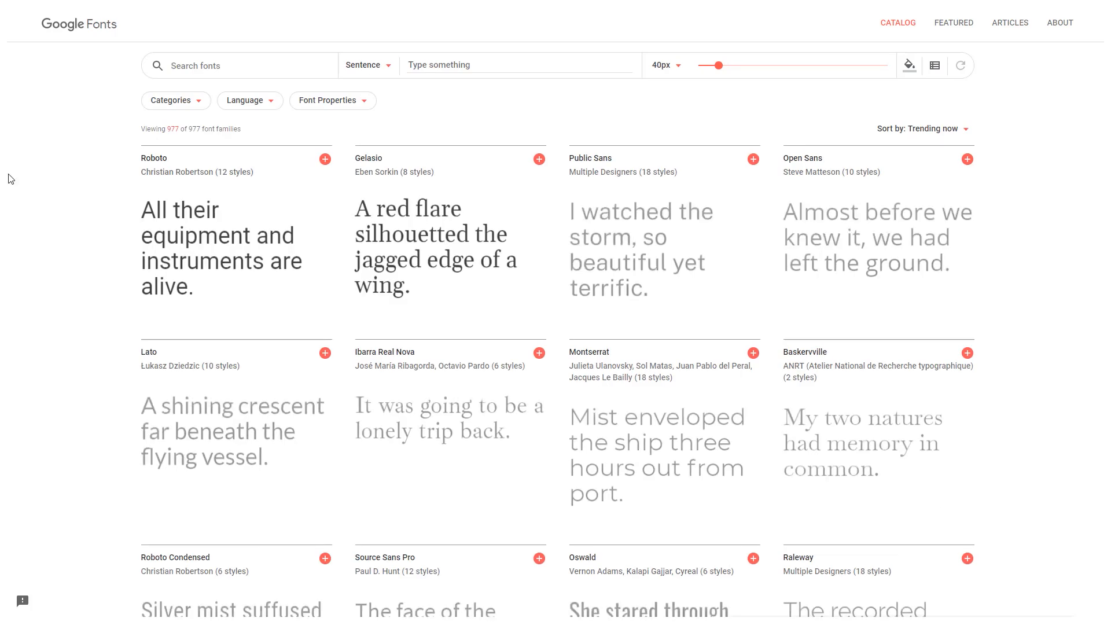
pyautogui.scroll(-7, 53, 220)
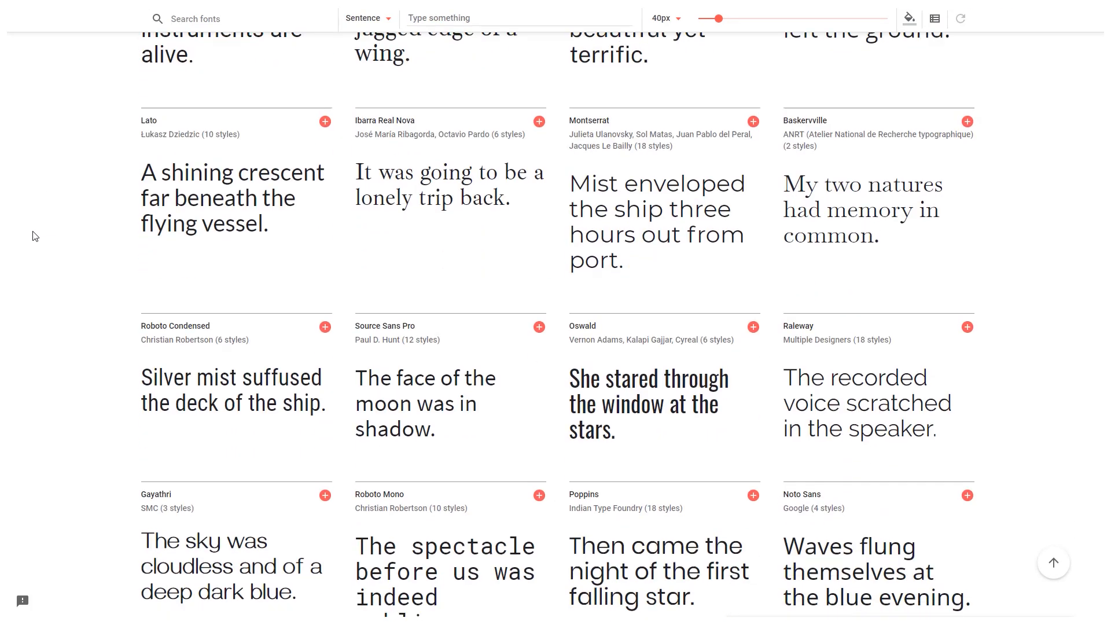
pyautogui.scroll(-3, 33, 238)
pyautogui.scroll(-5, 33, 242)
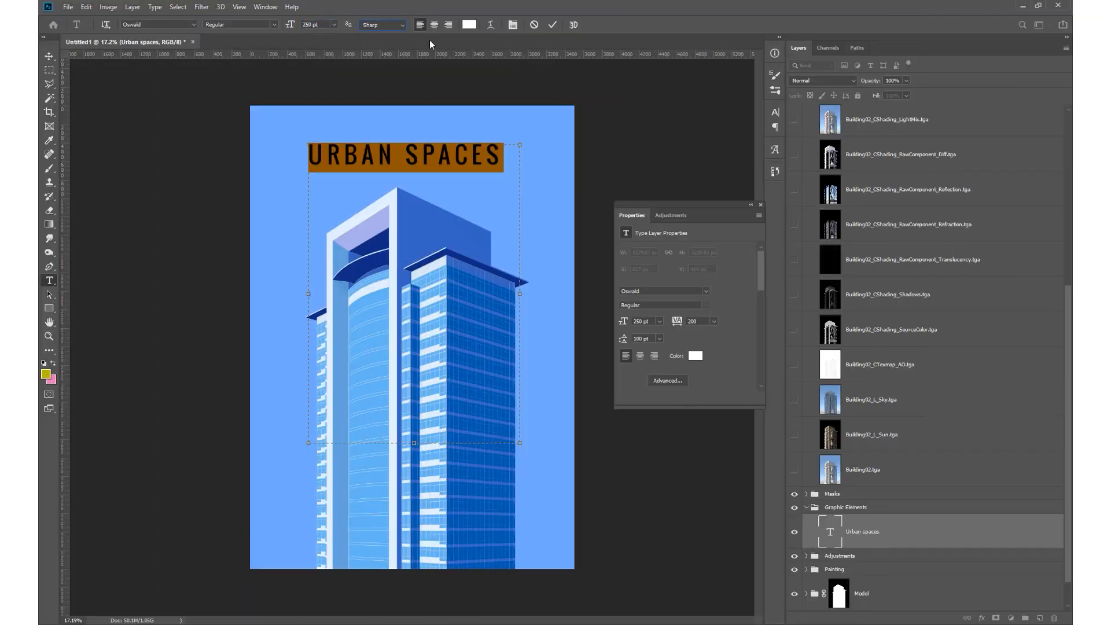
# Step: Back in Photoshop, set the title's font size to 500 pt and its leading to Auto
pyautogui.hotkey('shift', 'Tab')
pyautogui.write('500')
pyautogui.press('Tab')
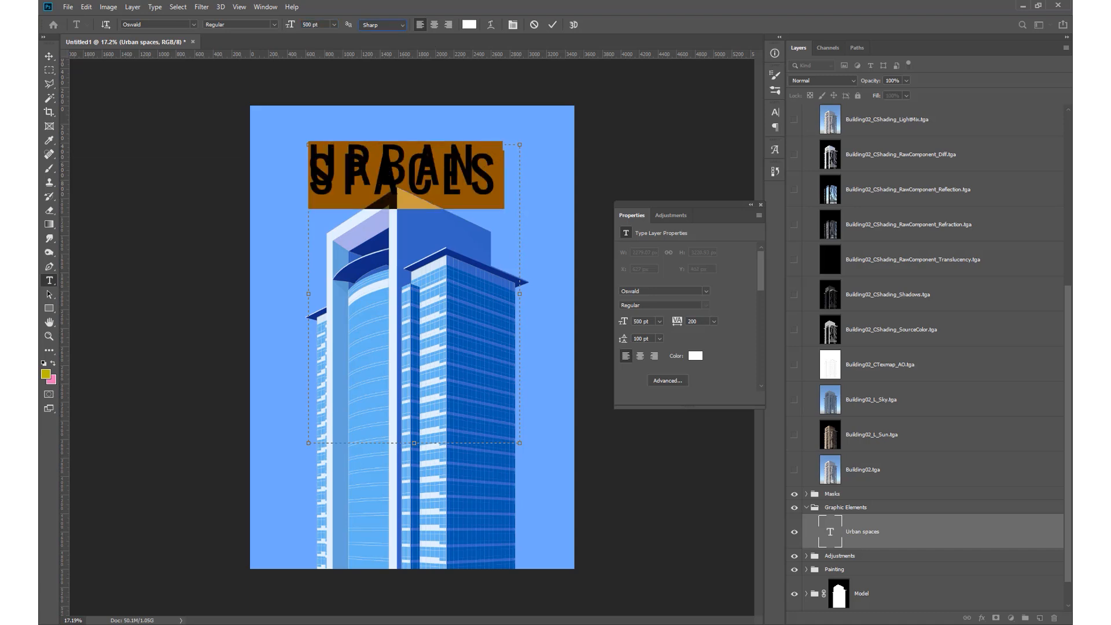
pyautogui.click(511, 27)
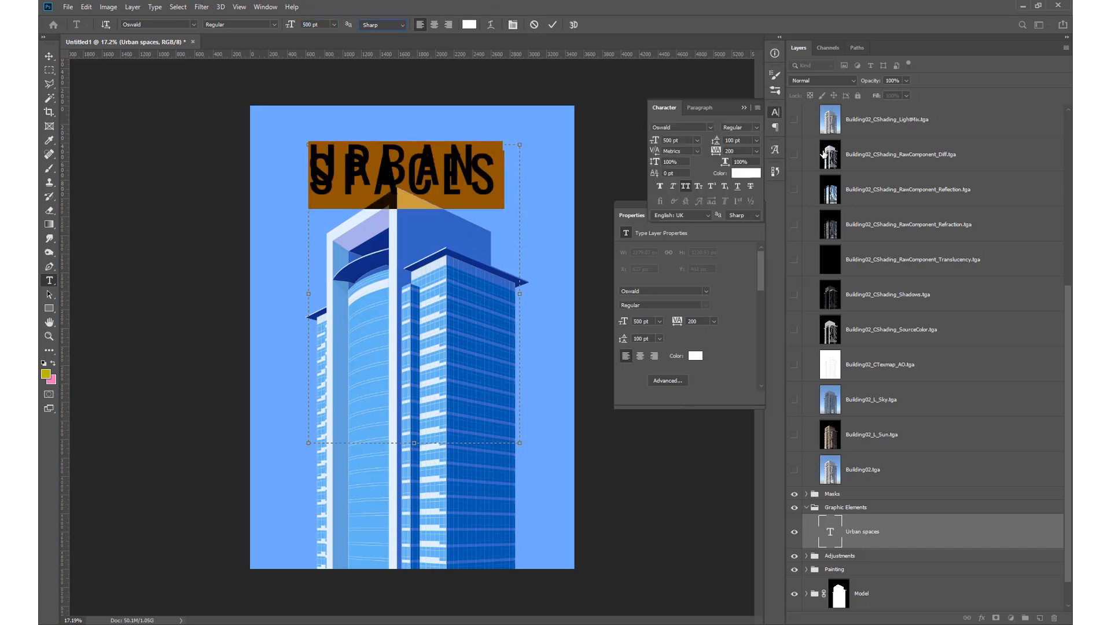
pyautogui.click(756, 139)
pyautogui.click(744, 147)
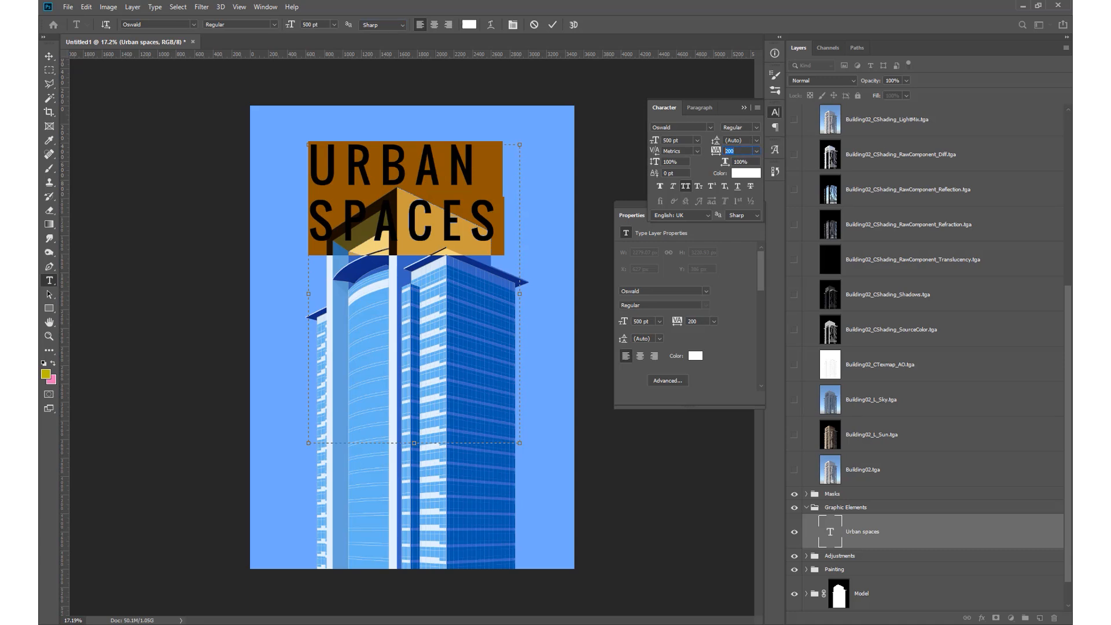
# Step: Try the title's tracking at 0, set it back to 200 and commit the text
pyautogui.press('Tab')
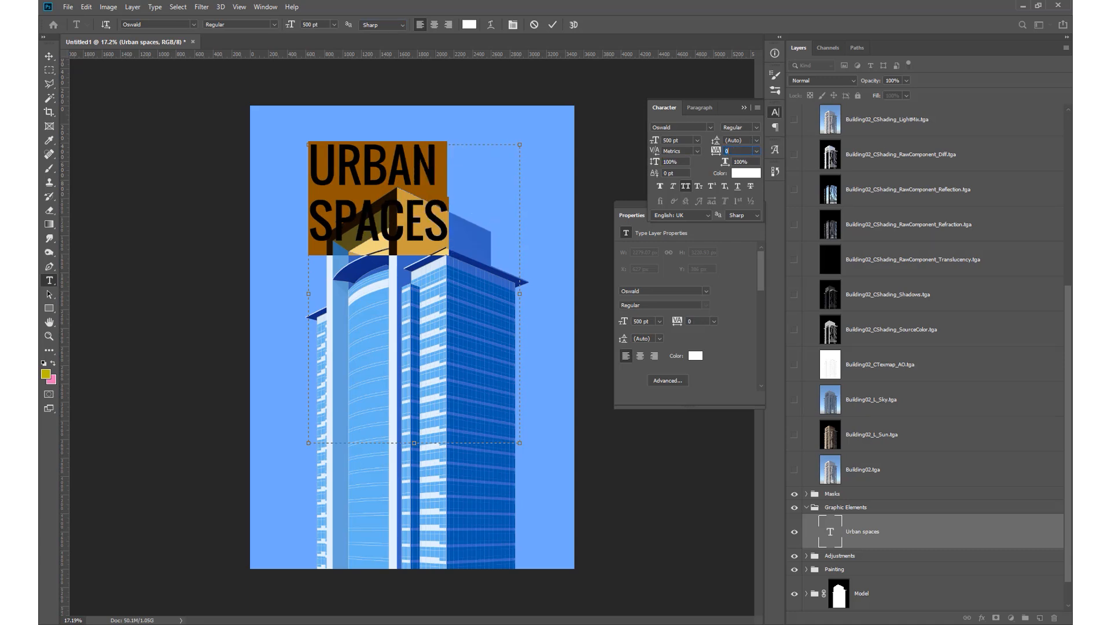
pyautogui.write('200')
pyautogui.press('Tab')
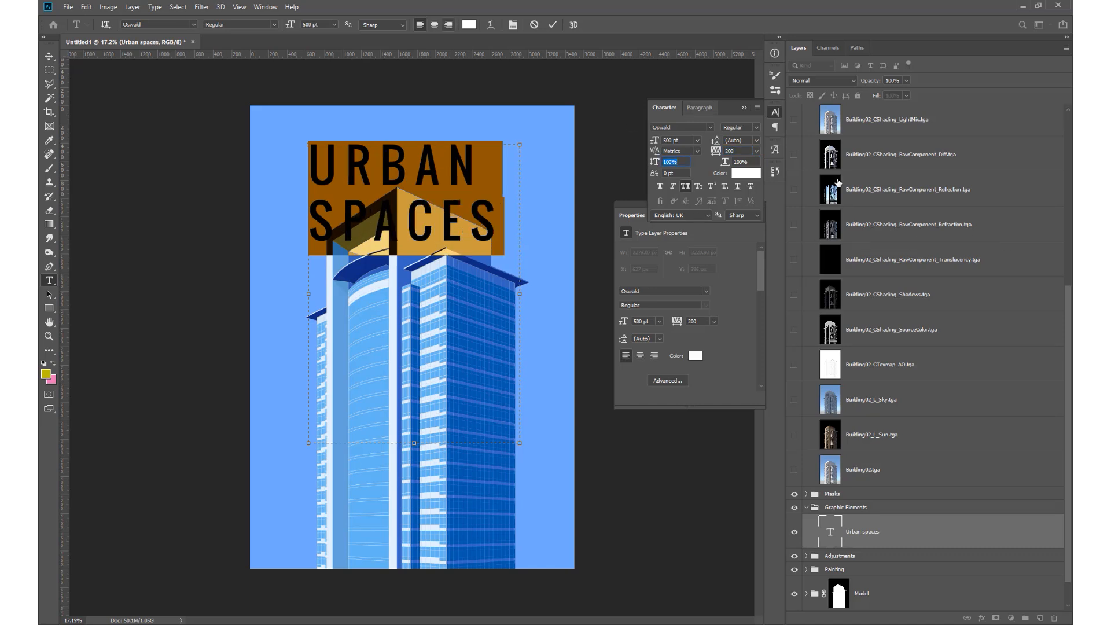
pyautogui.click(552, 25)
# Step: Nudge the title slightly up and left, and extend the canvas above the artwork with Crop
pyautogui.press('v')
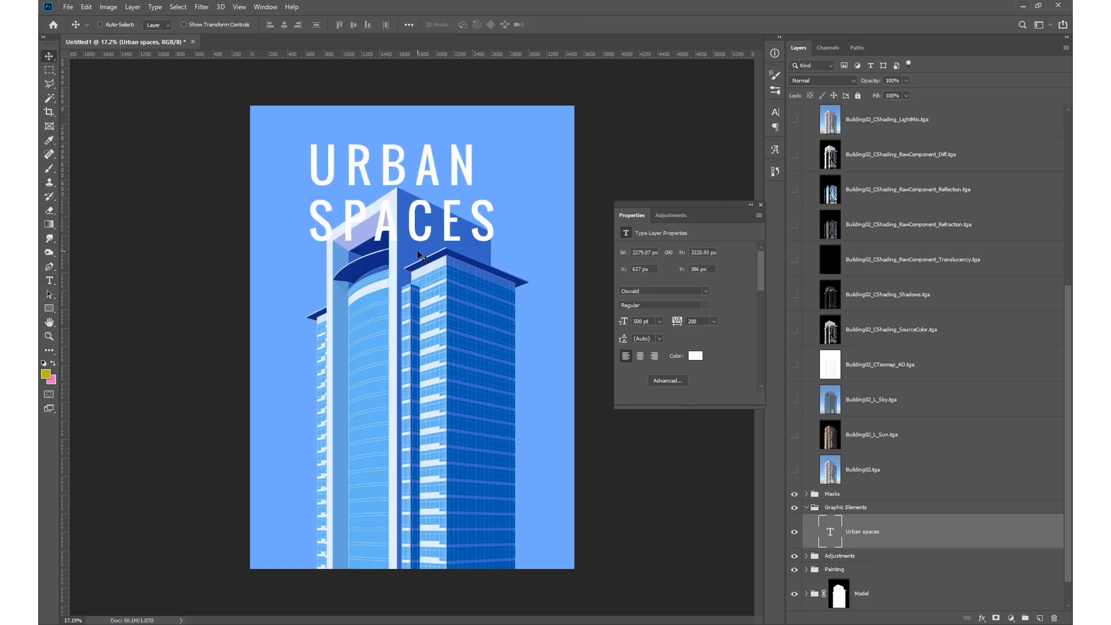
pyautogui.moveTo(456, 258); pyautogui.dragTo(451, 251)
pyautogui.press('c')
pyautogui.moveTo(413, 106); pyautogui.dragTo(413, 87)
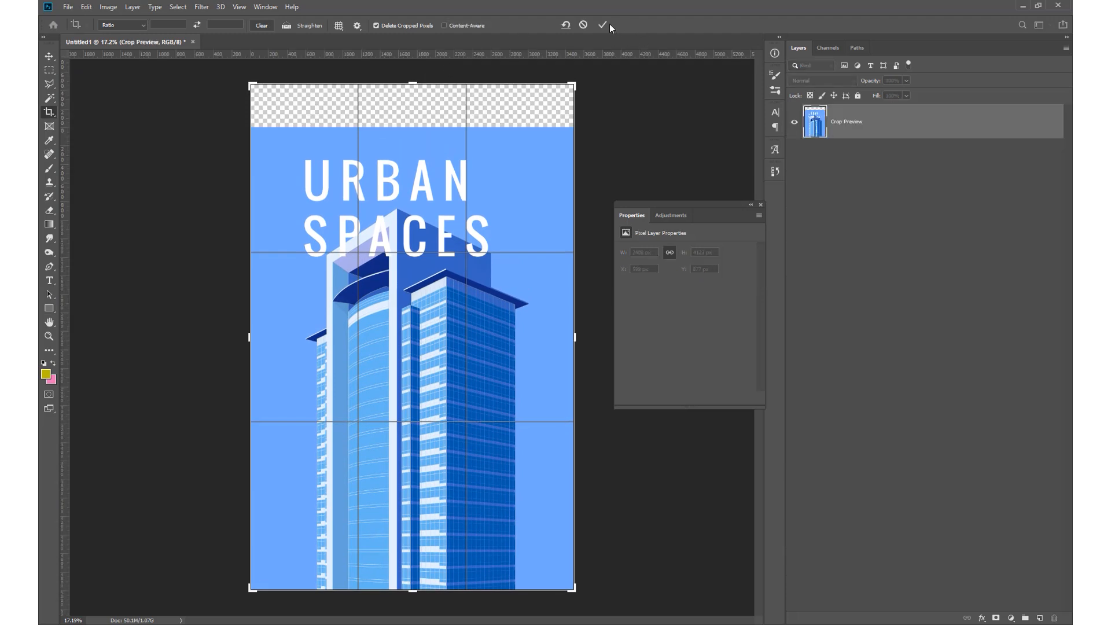
pyautogui.press('Return')
# Step: Move the title up into the added sky area above the tower
pyautogui.click(760, 205)
pyautogui.press('v')
pyautogui.moveTo(443, 230); pyautogui.dragTo(433, 195)
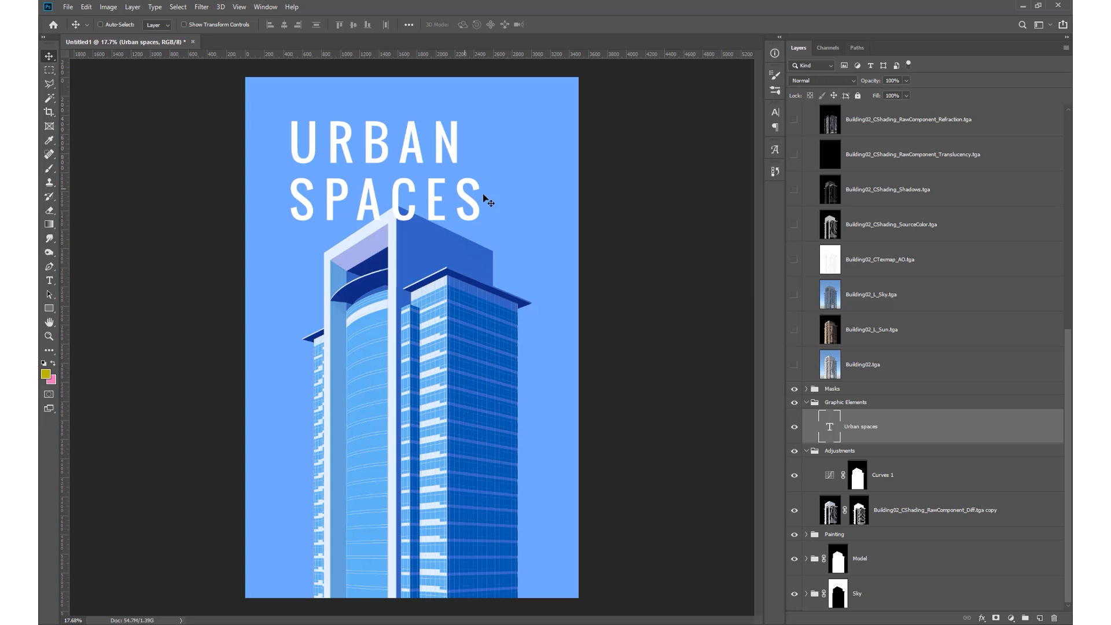
# Step: Reduce the title's font size to 475 pt and shift the text slightly down
pyautogui.doubleClick(456, 200)
pyautogui.hotkey('ctrl', 'a')
pyautogui.doubleClick(312, 24)
pyautogui.write('475')
pyautogui.press('Return')
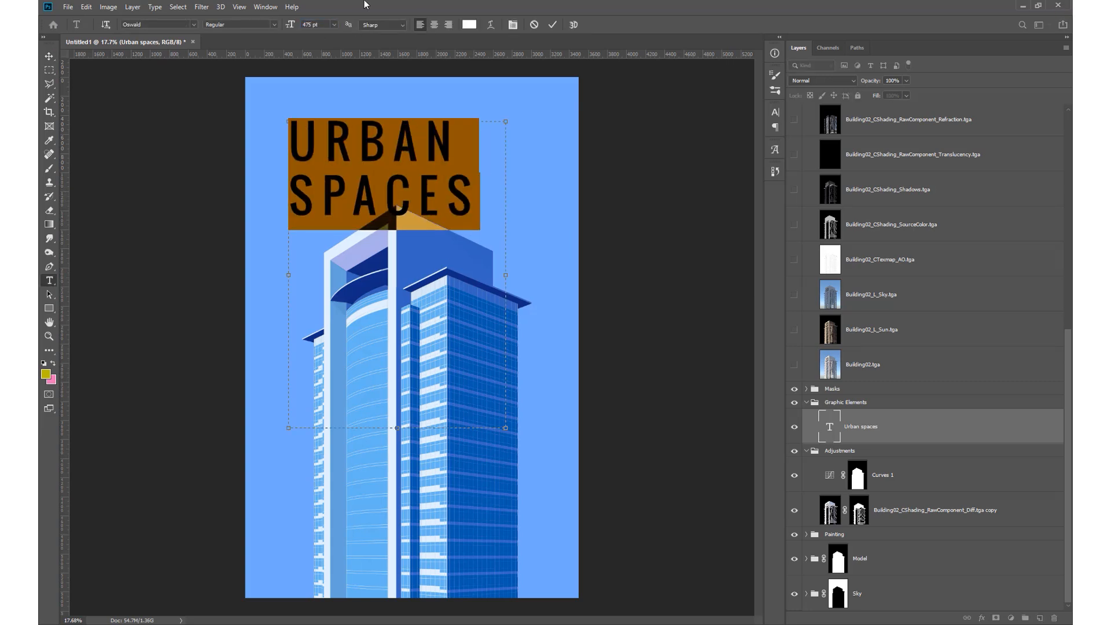
pyautogui.click(552, 25)
pyautogui.moveTo(492, 153); pyautogui.dragTo(489, 161)
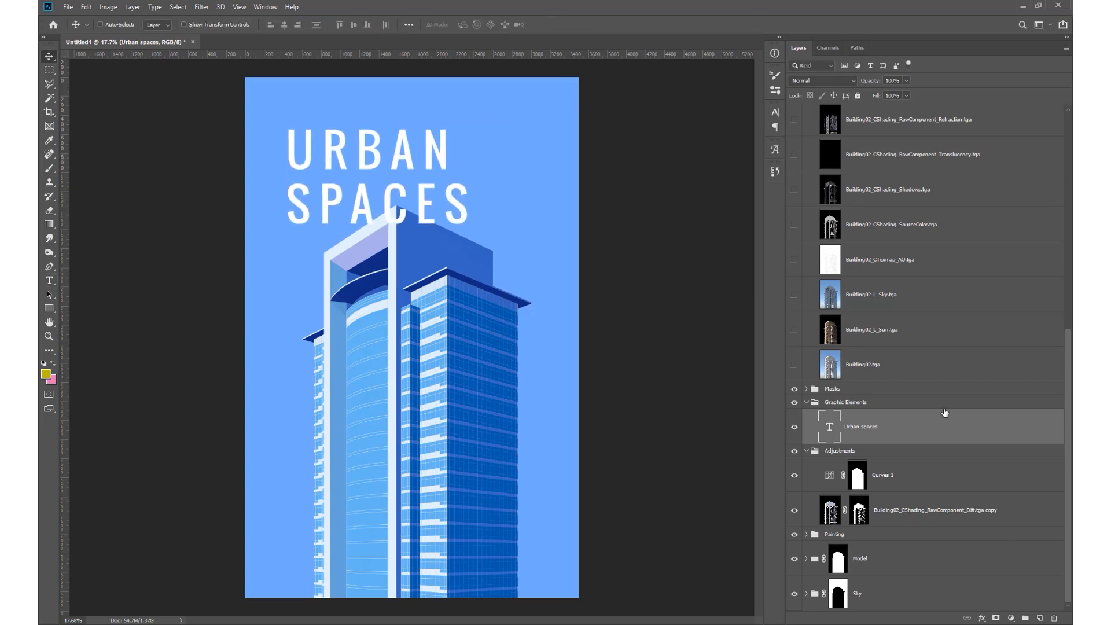
# Step: Copy the Sky group's mask onto the Graphic Elements group and nudge the title slightly to the right
pyautogui.click(857, 484)
pyautogui.moveTo(842, 591); pyautogui.dragTo(863, 409)
pyautogui.click(882, 460)
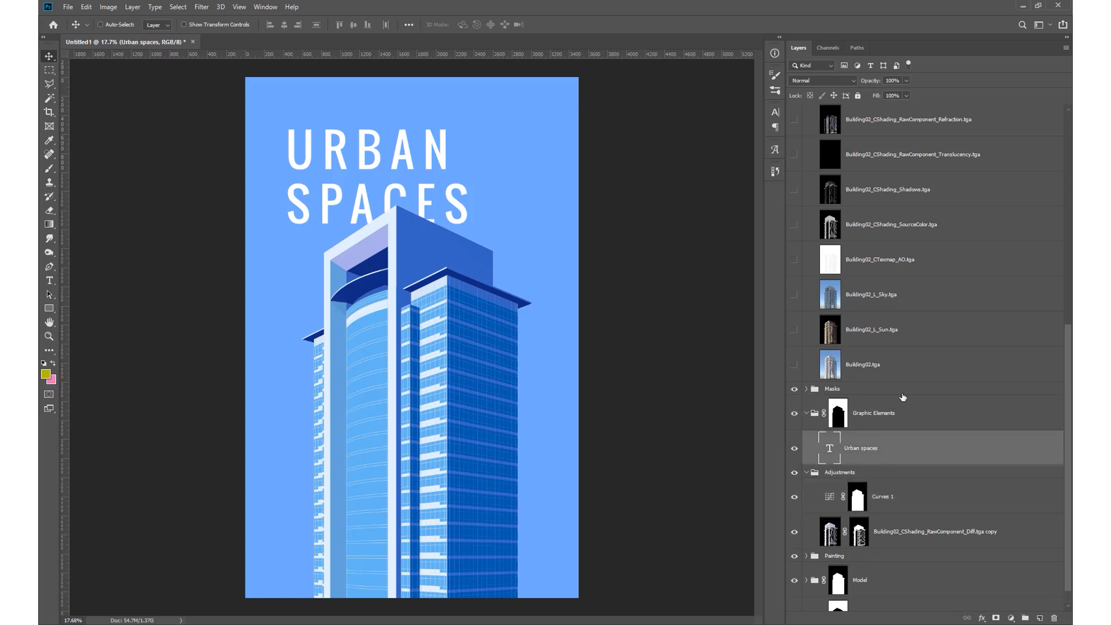
pyautogui.moveTo(461, 155)
pyautogui.mouseDown()
pyautogui.moveTo(463, 143)
pyautogui.moveTo(470, 152)
pyautogui.mouseUp()
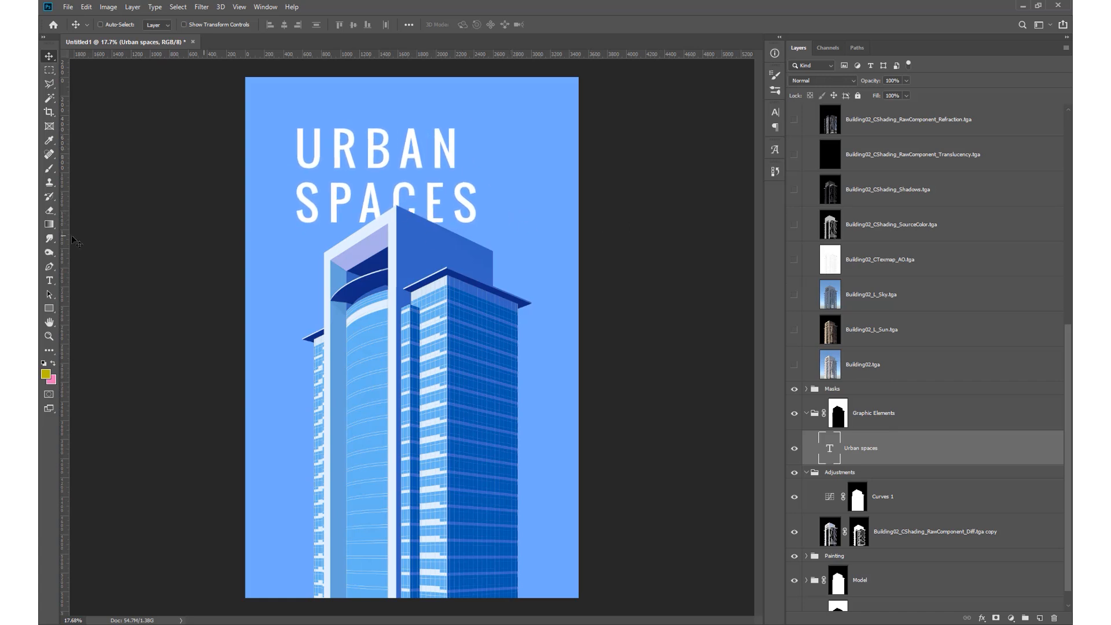
# Step: Draw an unfilled rectangle frame about 2308 × 4041 px around the title with a 35 px white stroke
pyautogui.moveTo(49, 308); pyautogui.dragTo(86, 312)
pyautogui.click(85, 309)
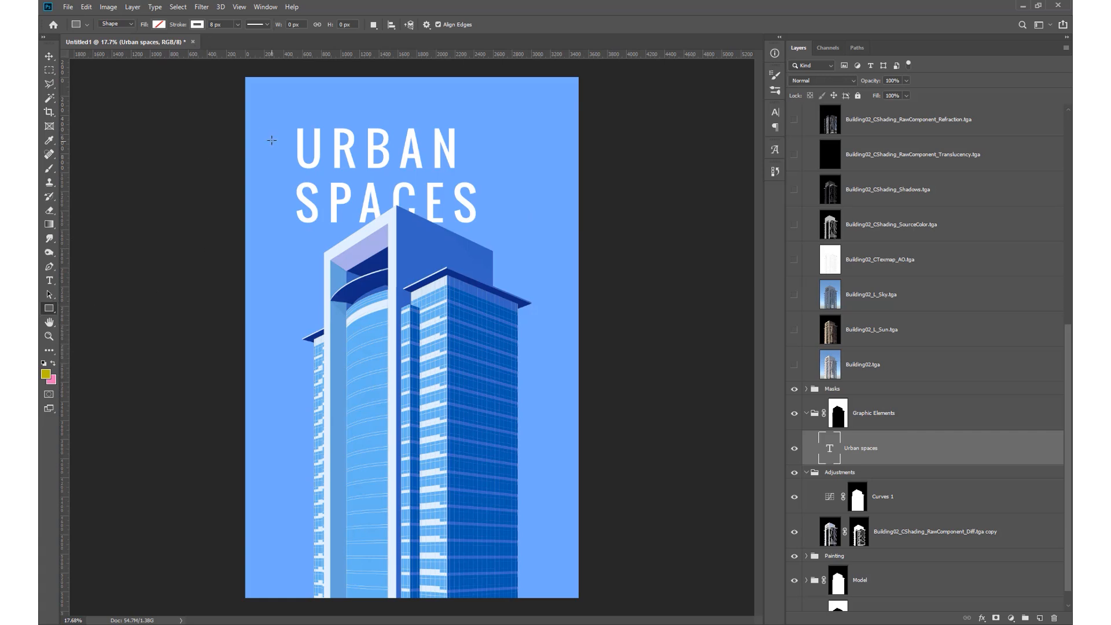
pyautogui.moveTo(280, 112); pyautogui.dragTo(499, 496)
pyautogui.write('25')
pyautogui.press('Return')
pyautogui.write('35')
pyautogui.press('Tab')
pyautogui.press('Escape')
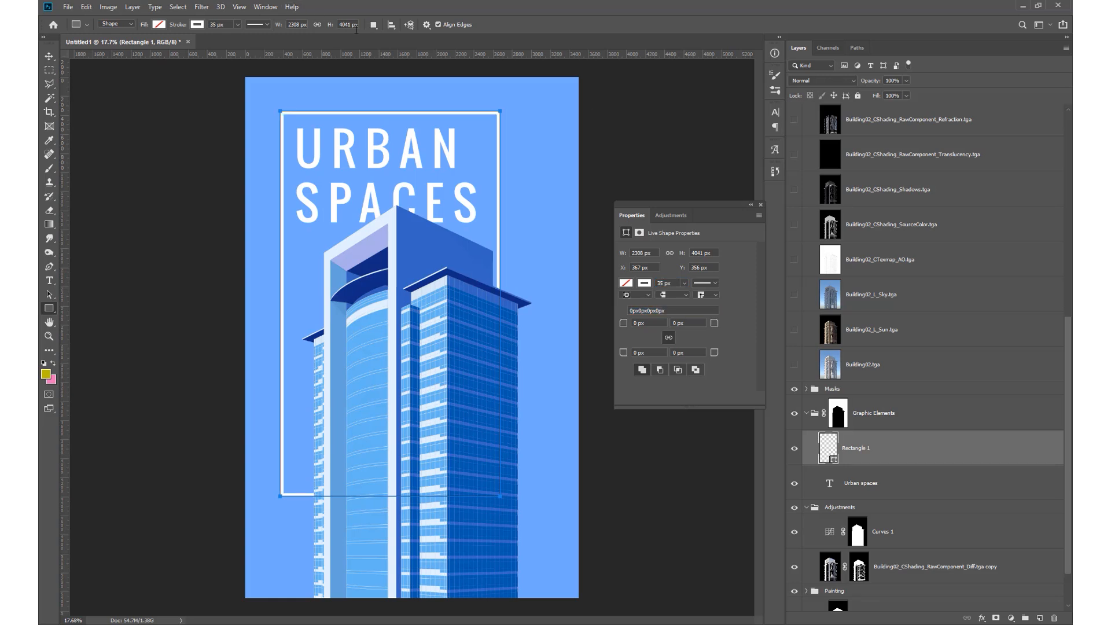
pyautogui.click(761, 205)
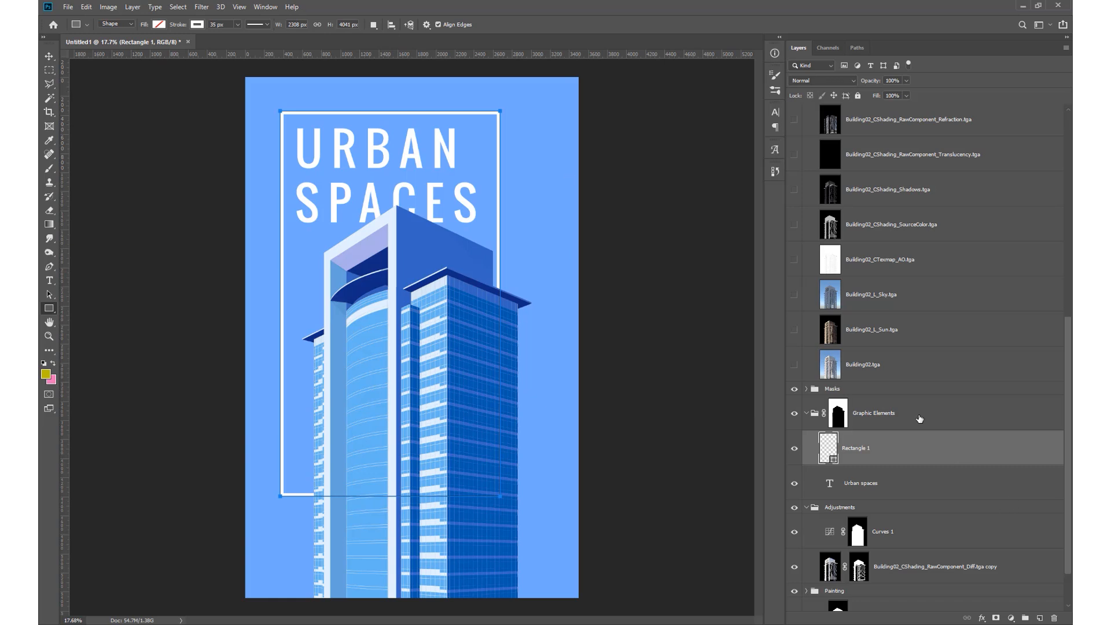
# Step: Select the frame and title layers together and move both slightly up and left on the poster
pyautogui.click(924, 487)
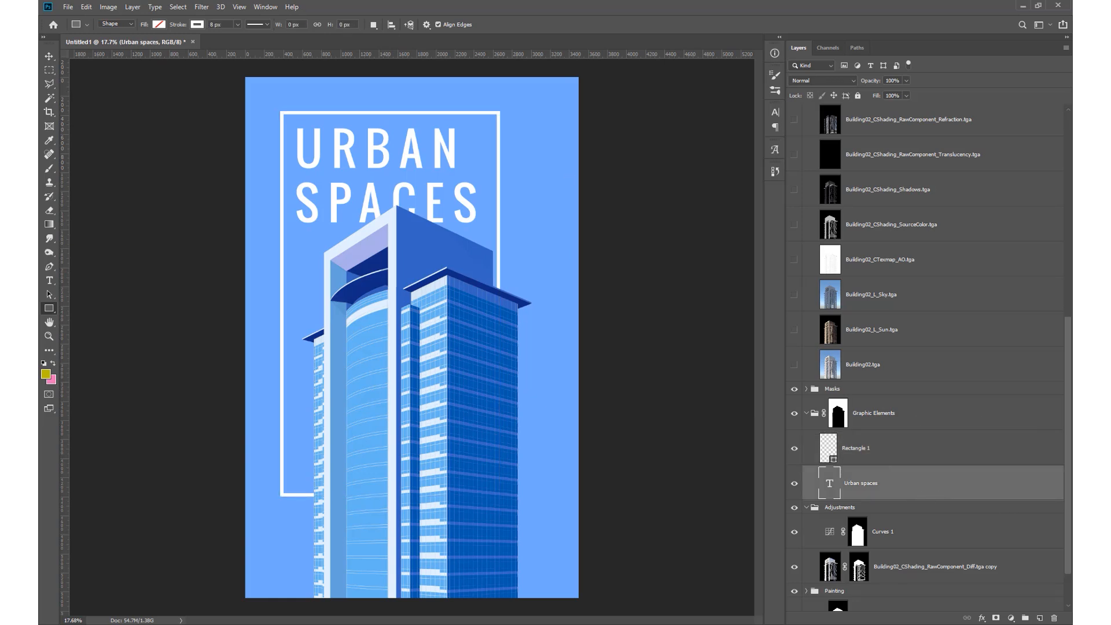
pyautogui.click(902, 449)
pyautogui.press('v')
pyautogui.moveTo(462, 416); pyautogui.dragTo(448, 400)
pyautogui.hotkey('ctrl', 'z')
pyautogui.hotkey('shift', 'alt', '[')
pyautogui.moveTo(472, 438); pyautogui.dragTo(456, 419)
pyautogui.press('z')
pyautogui.moveTo(362, 288); pyautogui.dragTo(342, 293)
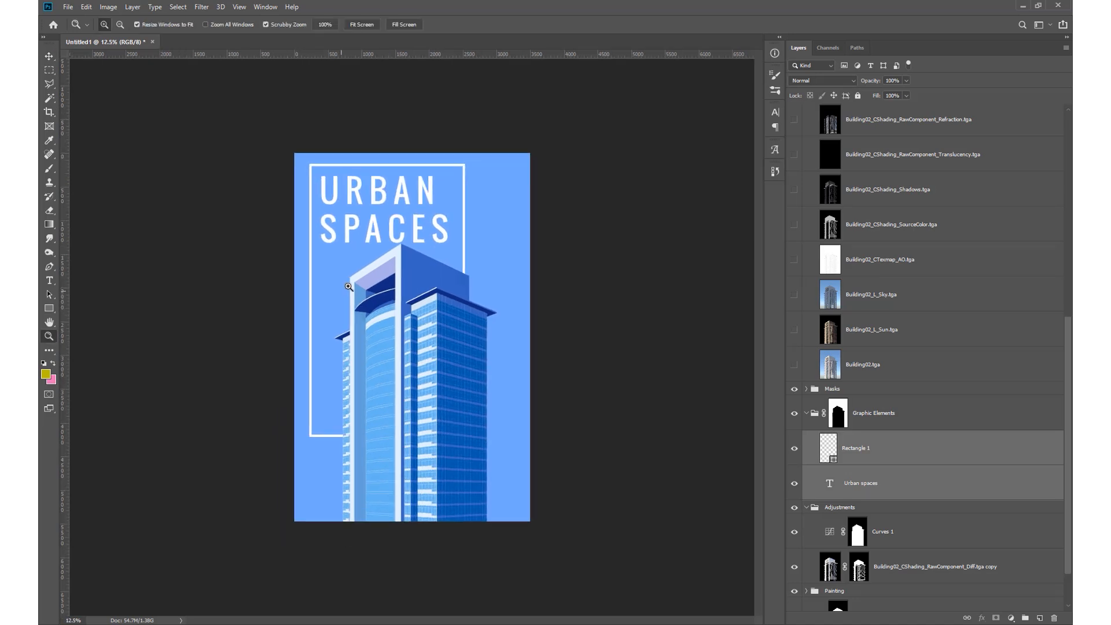
# Step: Scale the title down to about 469 pt with Free Transform and move it slightly lower inside the frame
pyautogui.moveTo(445, 246); pyautogui.dragTo(461, 241)
pyautogui.press('t')
pyautogui.click(861, 483)
pyautogui.hotkey('ctrl', 't')
pyautogui.moveTo(492, 409)
pyautogui.mouseDown()
pyautogui.moveTo(486, 377)
pyautogui.moveTo(471, 366)
pyautogui.moveTo(503, 397)
pyautogui.moveTo(484, 412)
pyautogui.moveTo(480, 403)
pyautogui.mouseUp()
pyautogui.moveTo(428, 289); pyautogui.dragTo(428, 301)
pyautogui.click(555, 24)
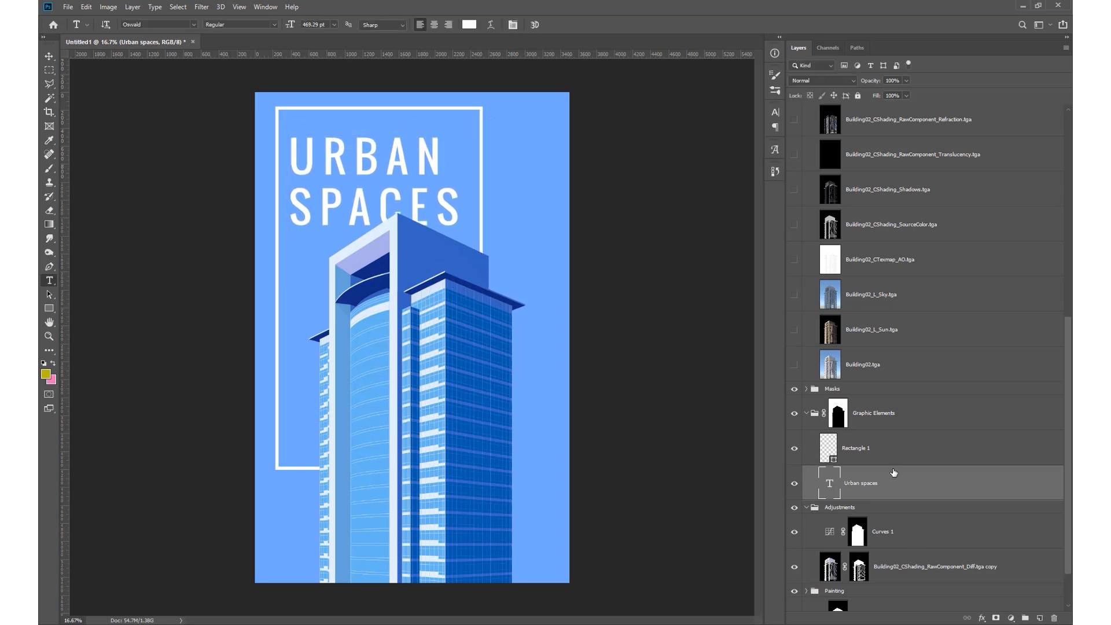
# Step: Lower the rectangle frame's upper edge closer to the title with Free Transform
pyautogui.click(875, 446)
pyautogui.hotkey('ctrl', 't')
pyautogui.moveTo(377, 103); pyautogui.dragTo(377, 114)
pyautogui.press('Return')
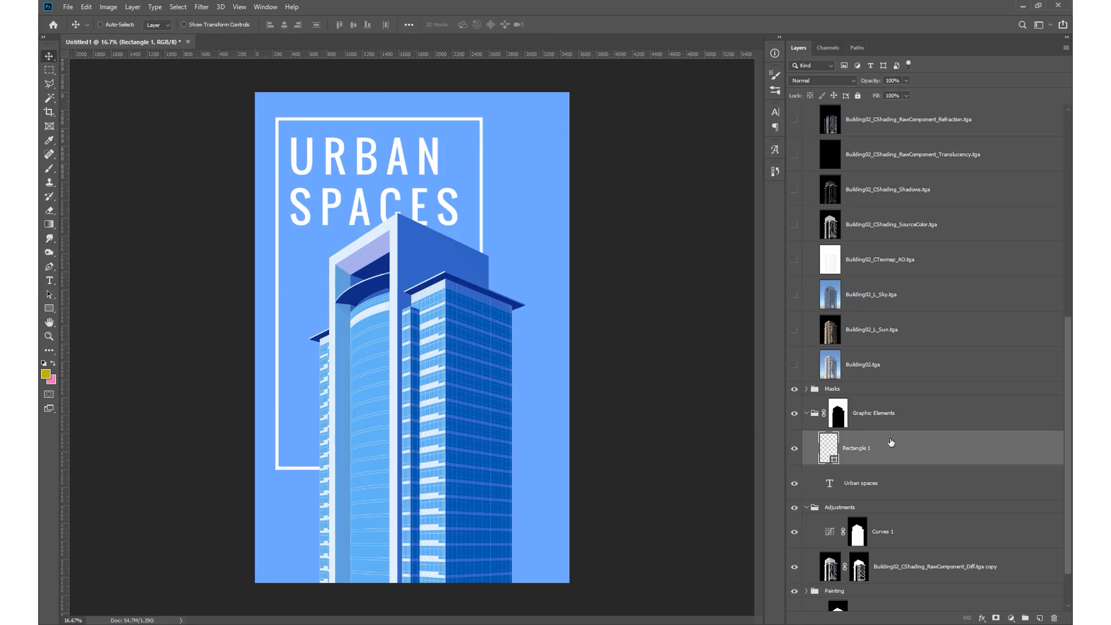
# Step: Draw a small text box just right of the frame beside the title and set its font size to 60 pt
pyautogui.press('t')
pyautogui.moveTo(487, 148); pyautogui.dragTo(563, 198)
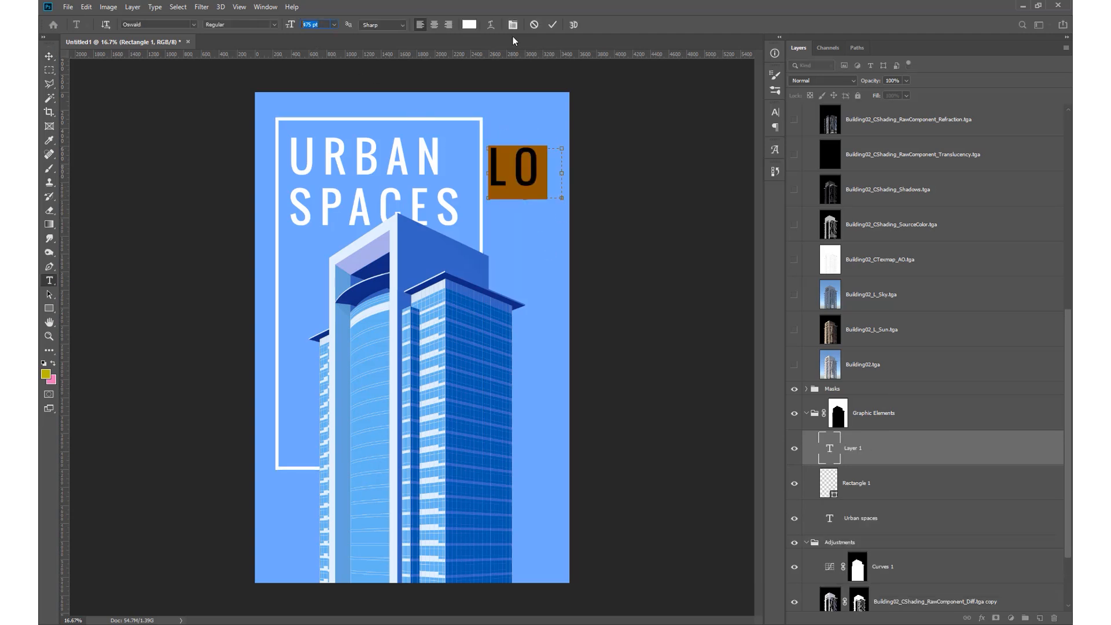
pyautogui.write('120')
pyautogui.press('Tab')
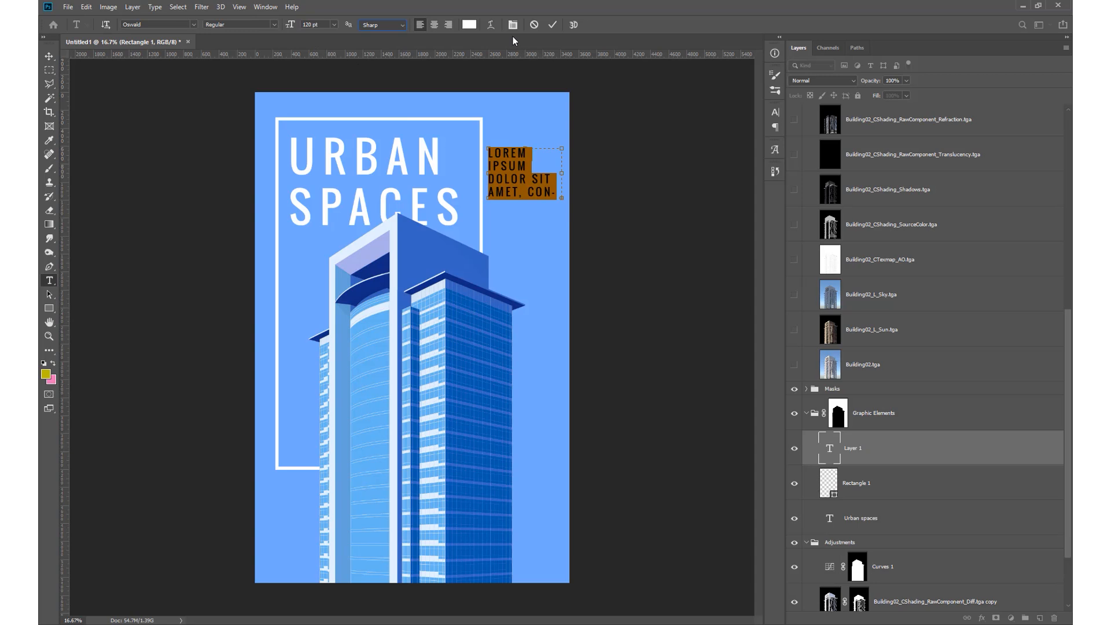
pyautogui.write('60')
pyautogui.press('Tab')
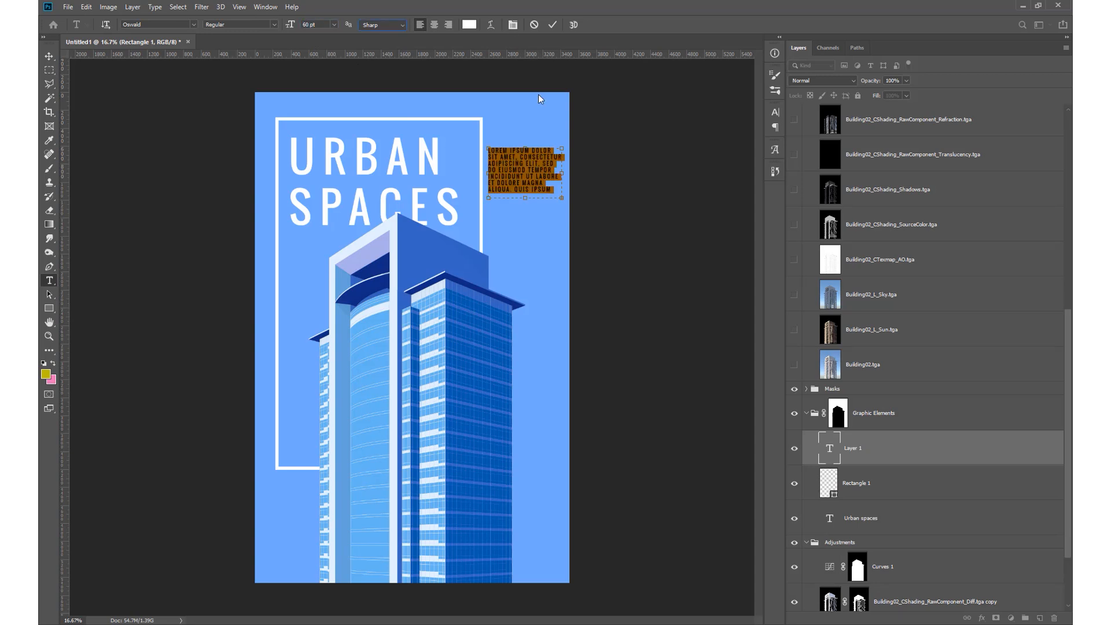
# Step: Replace the placeholder text in the small box with "An Arqui9 graphic exploration"
pyautogui.click(538, 182)
pyautogui.hotkey('ctrl', 'a')
pyautogui.write('AR ARQ')
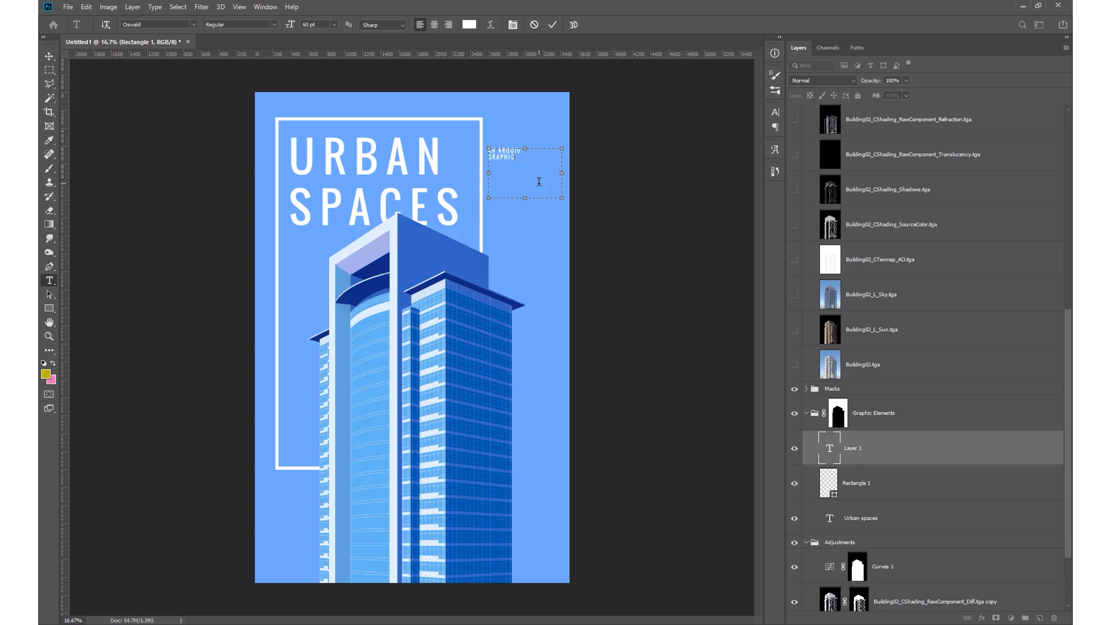
# Step: Set the leading of the whole small caption to 72 pt and commit the text
pyautogui.hotkey('ctrl', 'a')
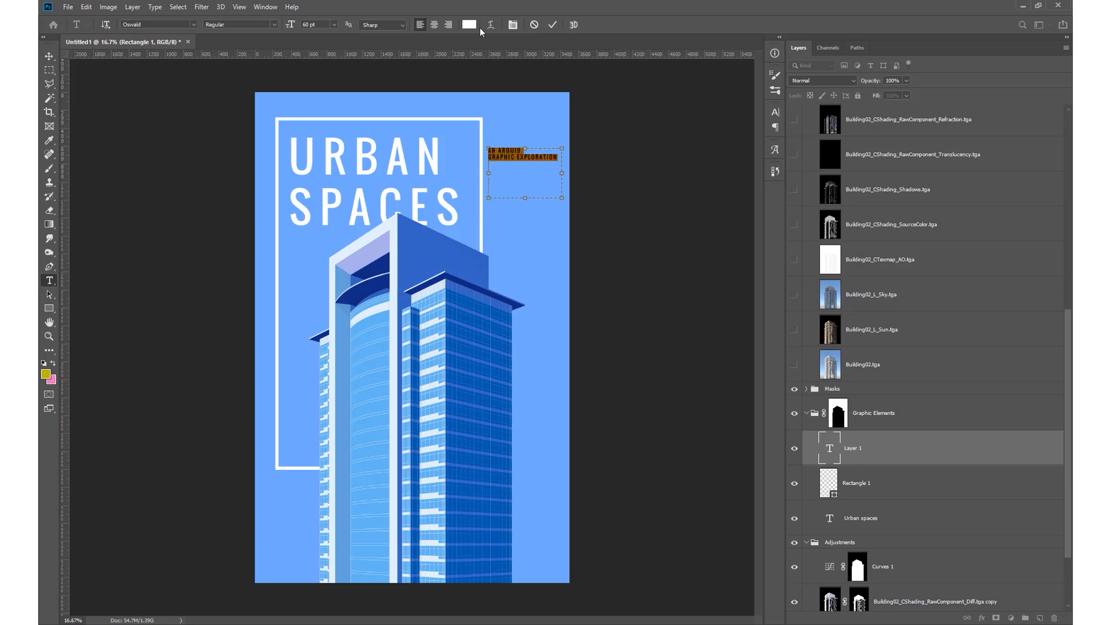
pyautogui.click(512, 24)
pyautogui.click(756, 140)
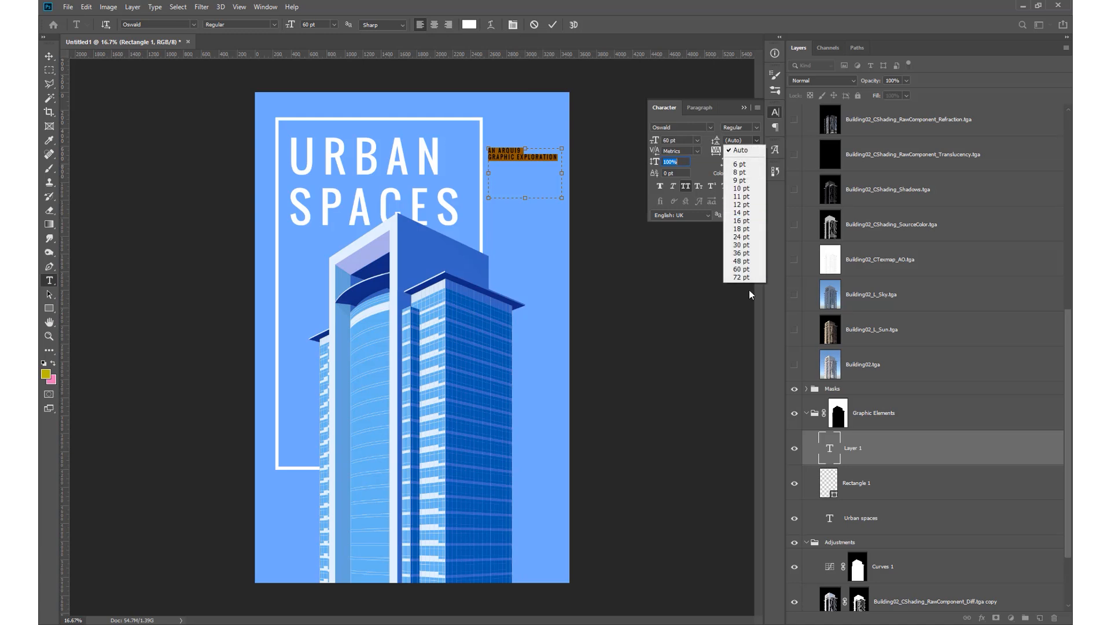
pyautogui.click(740, 237)
pyautogui.click(755, 141)
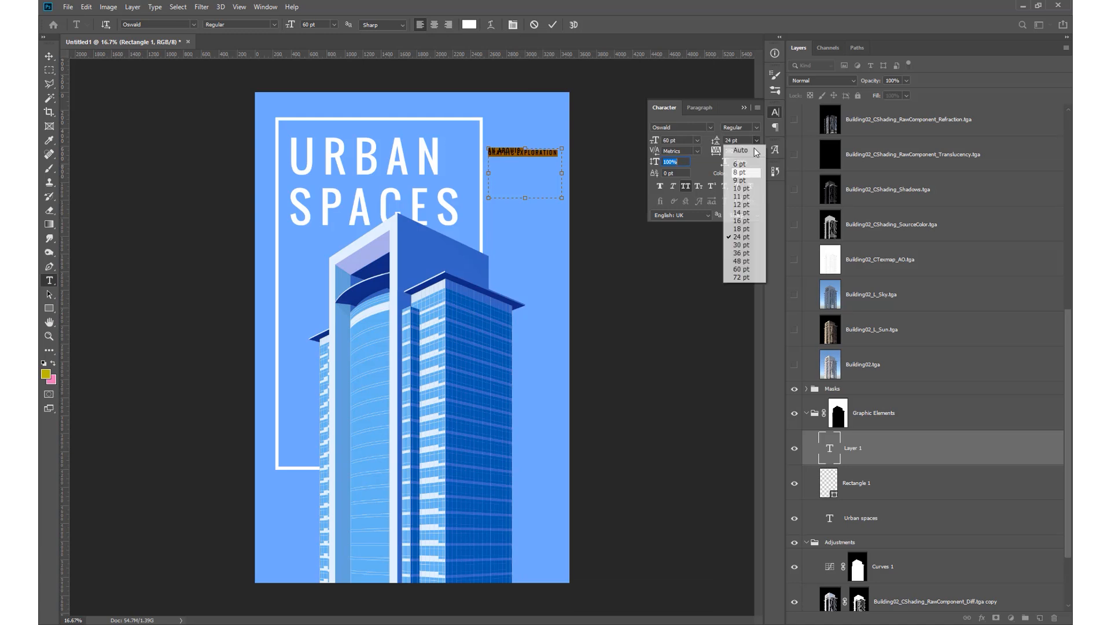
pyautogui.click(742, 277)
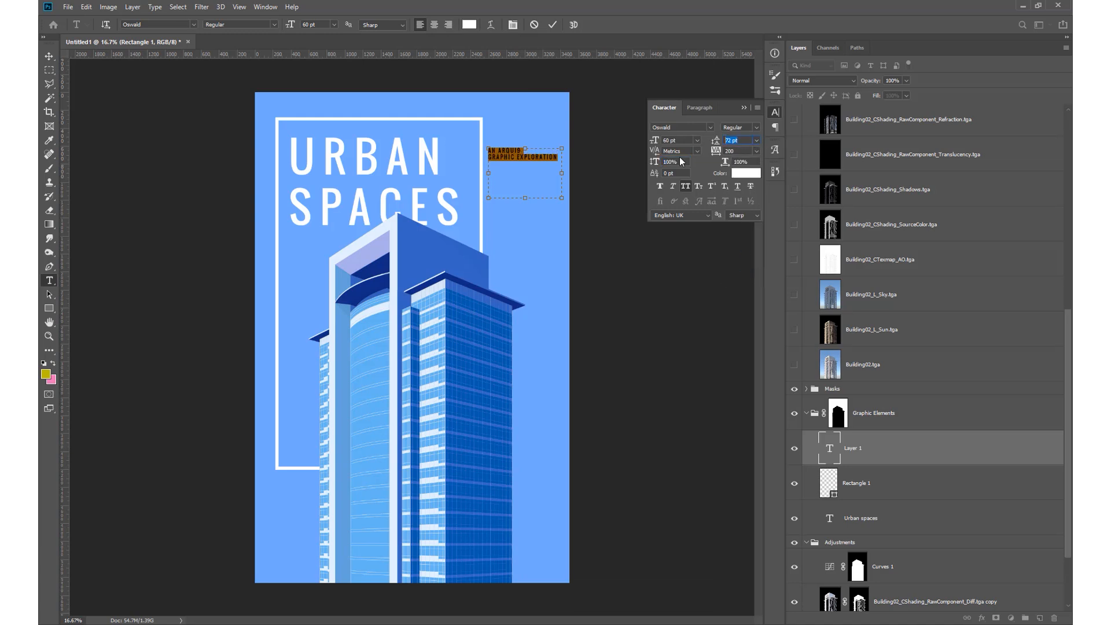
pyautogui.click(553, 25)
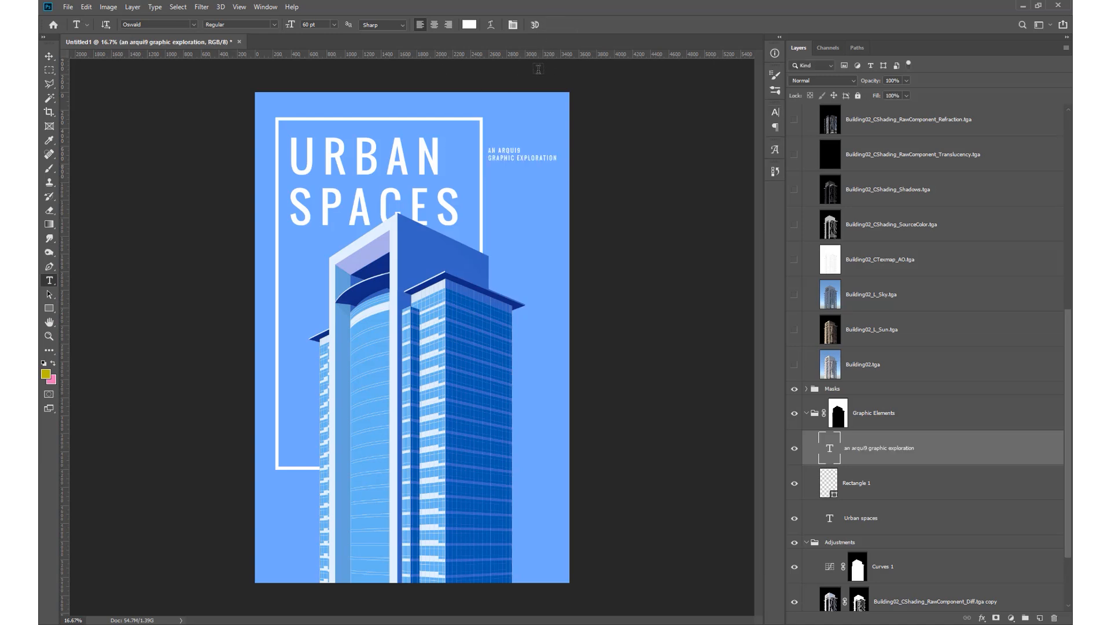
pyautogui.press('v')
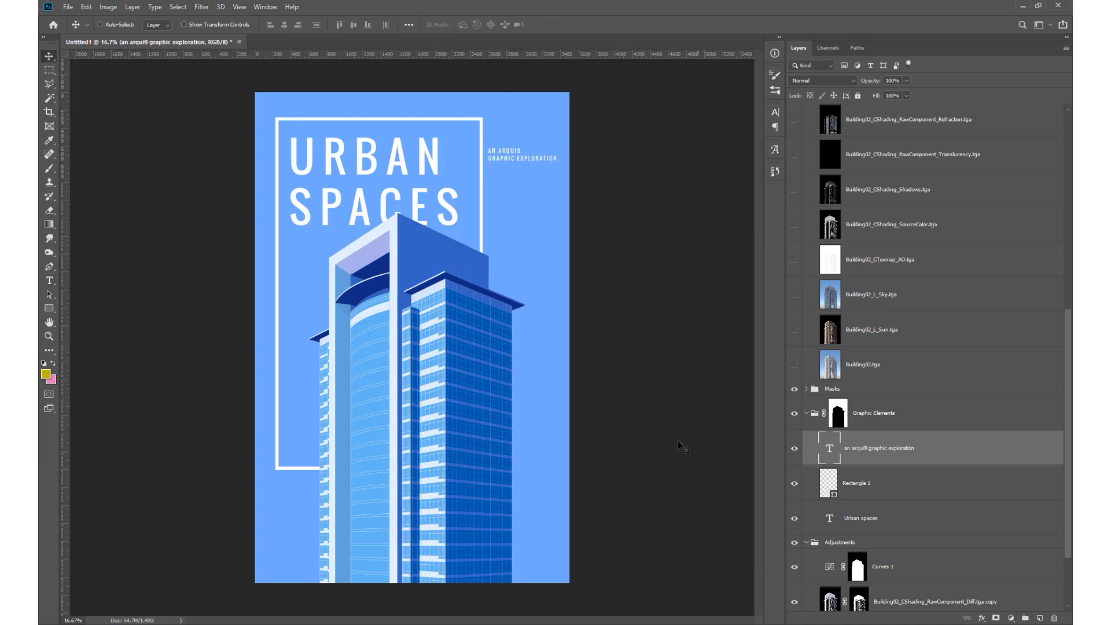
# Step: Add a layer mask to the title and fade the lower part of the word SPACES with black-to-transparent gradients
pyautogui.click(1003, 518)
pyautogui.press('m')
pyautogui.click(996, 617)
pyautogui.moveTo(281, 185)
pyautogui.mouseDown()
pyautogui.moveTo(471, 212)
pyautogui.moveTo(473, 233)
pyautogui.mouseUp()
pyautogui.press('g')
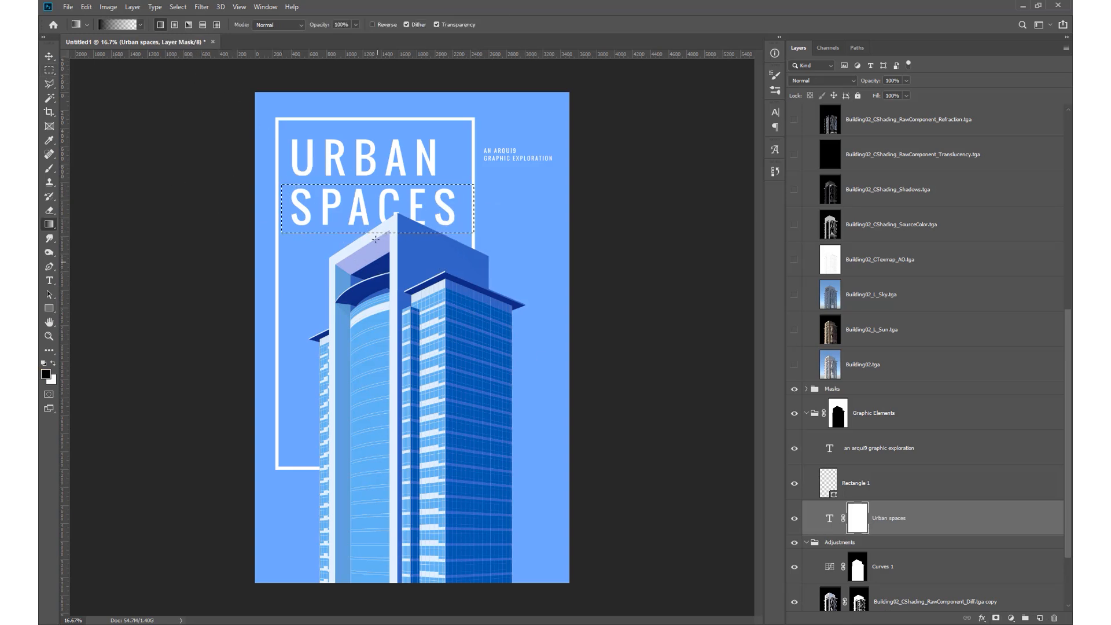
pyautogui.moveTo(390, 255); pyautogui.dragTo(376, 213)
pyautogui.moveTo(414, 235); pyautogui.dragTo(413, 202)
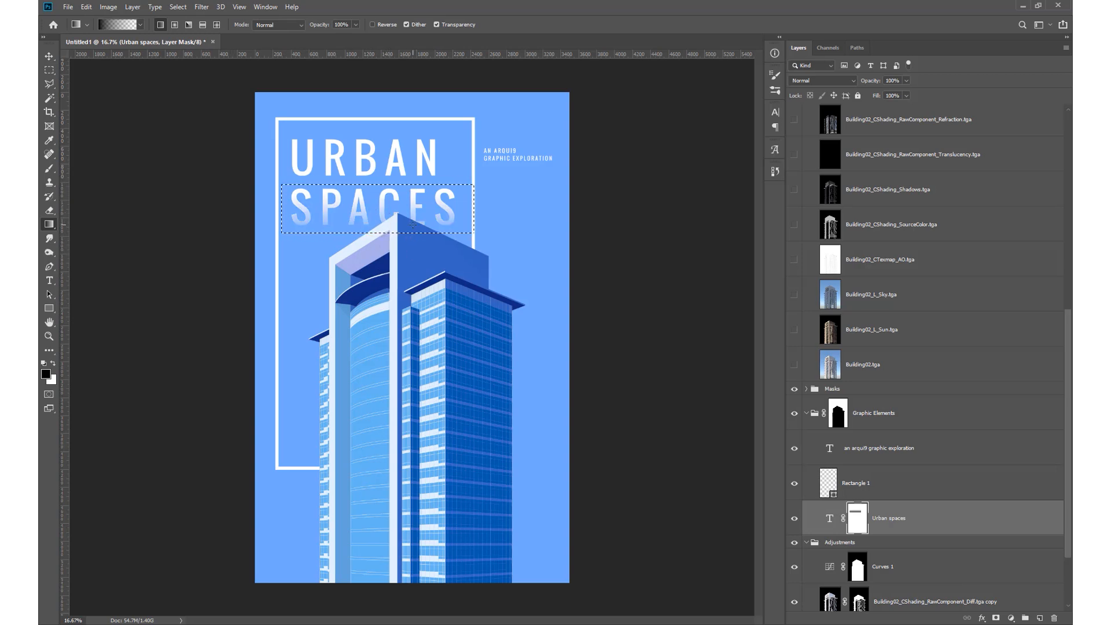
# Step: Fade the lower part of URBAN on the title mask with a black gradient, restore its upper part with white, and deselect
pyautogui.press('m')
pyautogui.moveTo(266, 109); pyautogui.dragTo(442, 147)
pyautogui.press('g')
pyautogui.moveTo(443, 185); pyautogui.dragTo(446, 160)
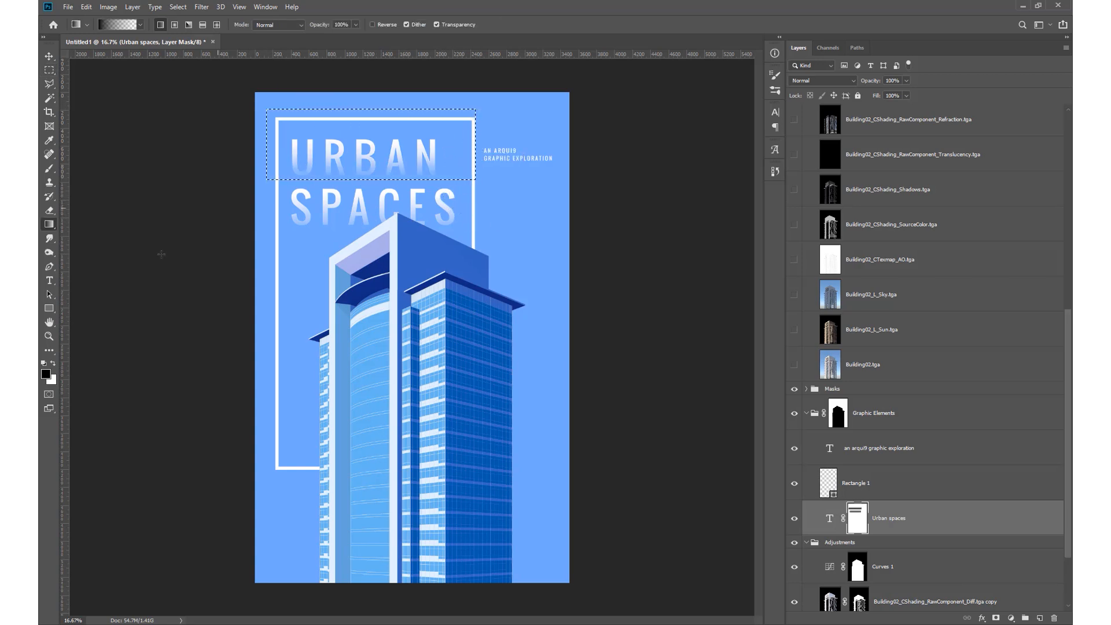
pyautogui.click(53, 363)
pyautogui.moveTo(239, 140); pyautogui.dragTo(239, 157)
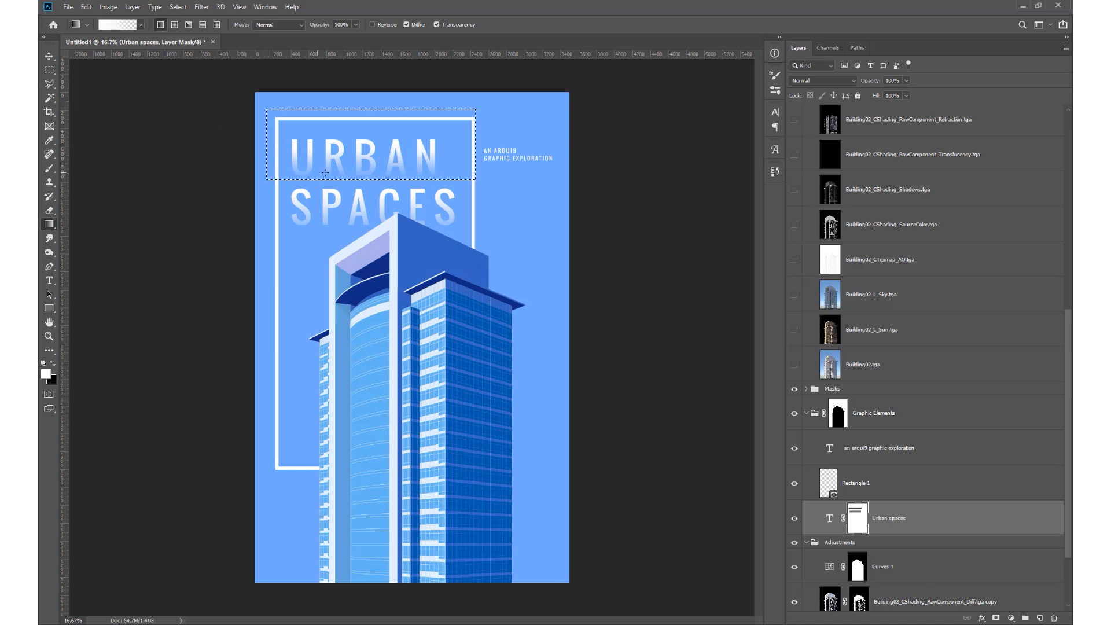
pyautogui.hotkey('ctrl', 'd')
pyautogui.press('z')
# Step: Add a layer mask to the rectangle frame and fade its lower portion with a black-to-transparent gradient
pyautogui.click(902, 483)
pyautogui.click(996, 618)
pyautogui.press('g')
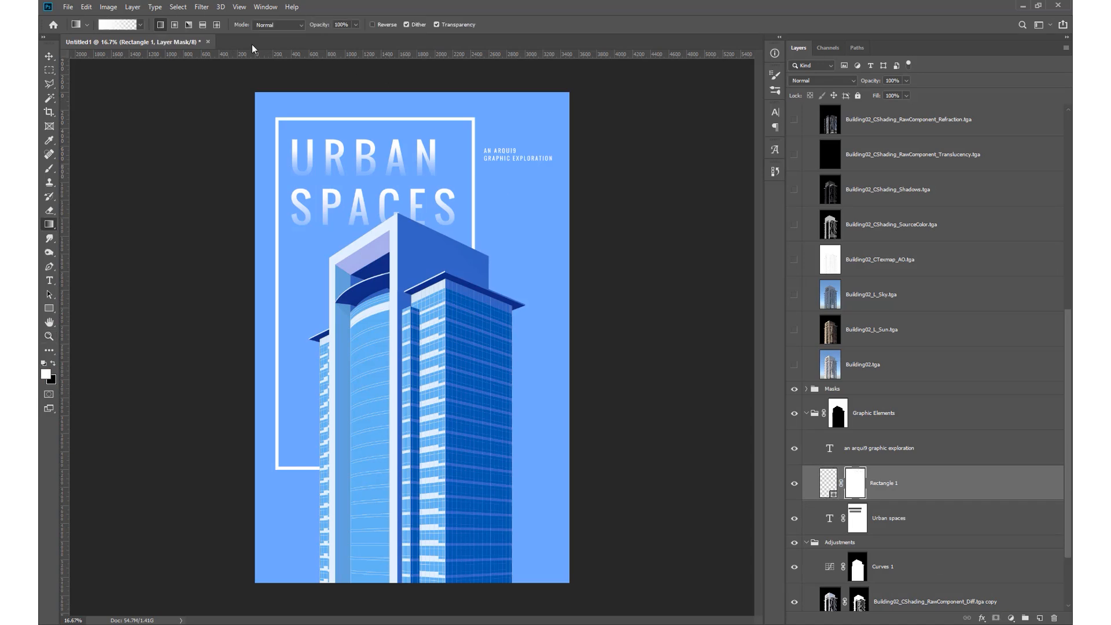
pyautogui.click(53, 363)
pyautogui.moveTo(283, 247); pyautogui.dragTo(282, 247)
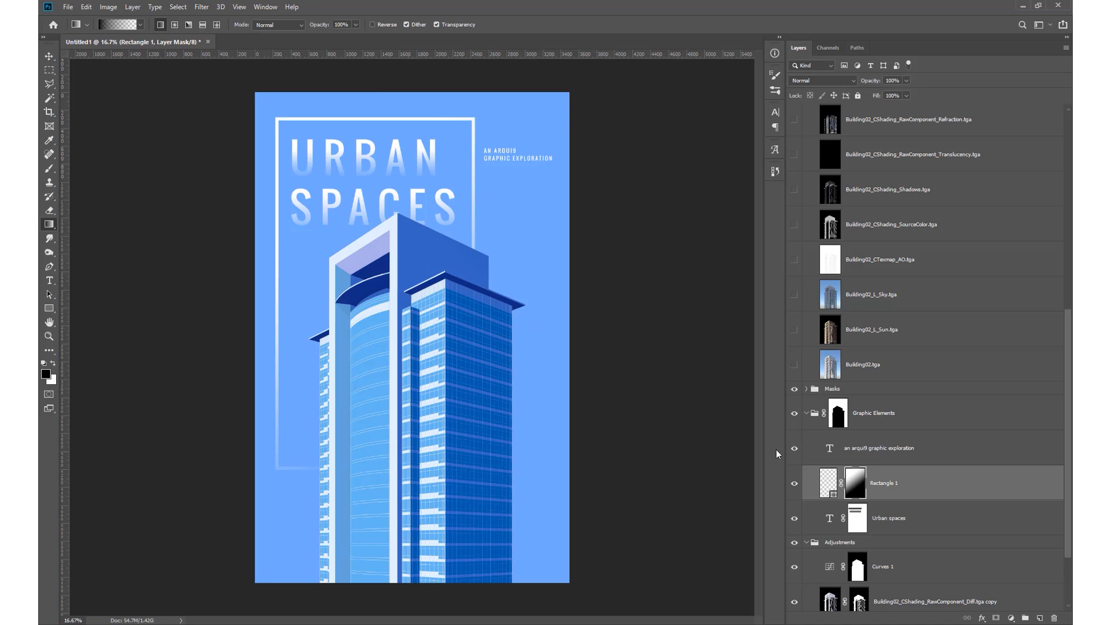
# Step: Change the Sky group's solid colour fill to a brighter, fully saturated azure blue
pyautogui.scroll(-3, 830, 482)
pyautogui.click(806, 593)
pyautogui.doubleClick(826, 591)
pyautogui.moveTo(635, 194)
pyautogui.mouseDown()
pyautogui.moveTo(658, 154)
pyautogui.moveTo(661, 135)
pyautogui.moveTo(646, 130)
pyautogui.mouseUp()
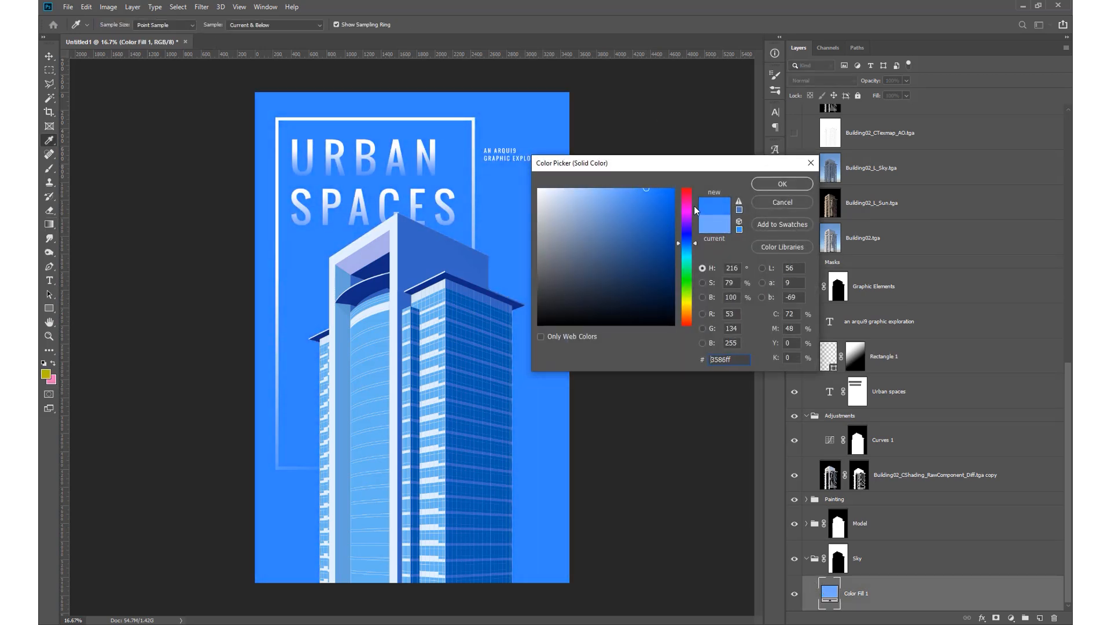
pyautogui.moveTo(693, 206); pyautogui.dragTo(680, 249)
pyautogui.moveTo(670, 191); pyautogui.dragTo(675, 137)
pyautogui.click(689, 252)
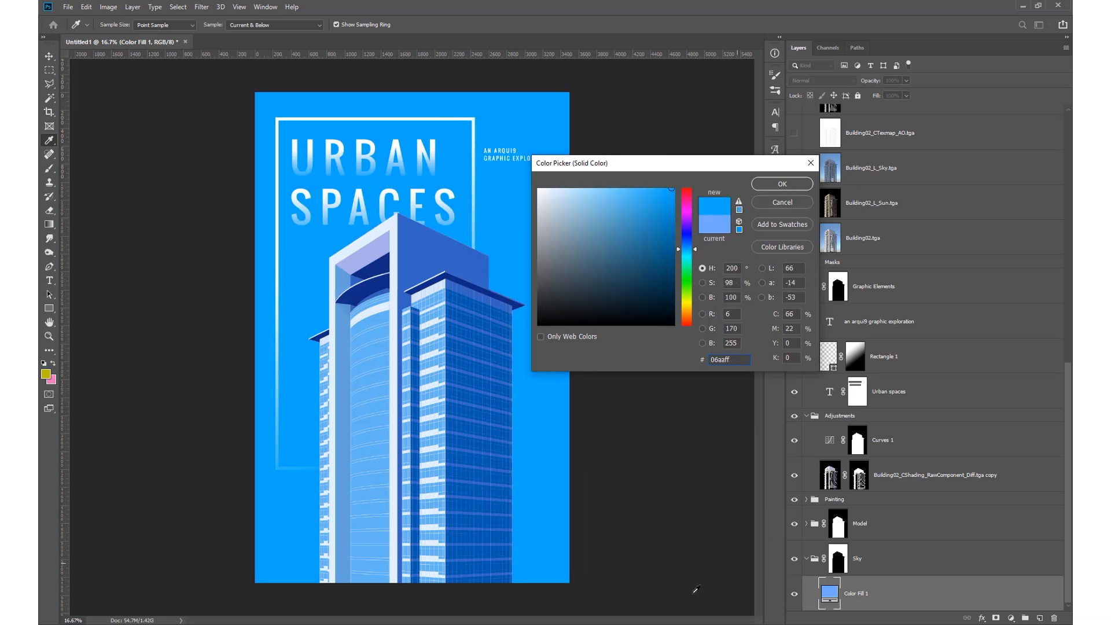
pyautogui.click(689, 247)
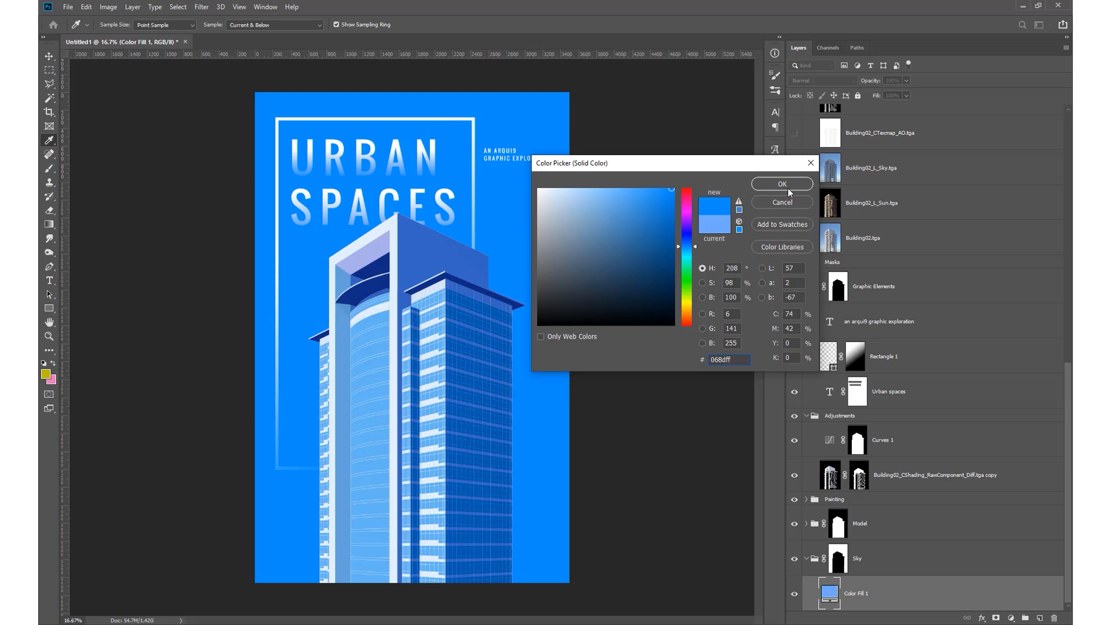
pyautogui.click(689, 249)
pyautogui.press('Return')
# Step: Collapse the expanded layer groups and create a new group named "Final Touches" above Graphic Elements
pyautogui.press('z')
pyautogui.keyDown('alt'); pyautogui.click(619, 292); pyautogui.keyUp('alt')
pyautogui.click(619, 293)
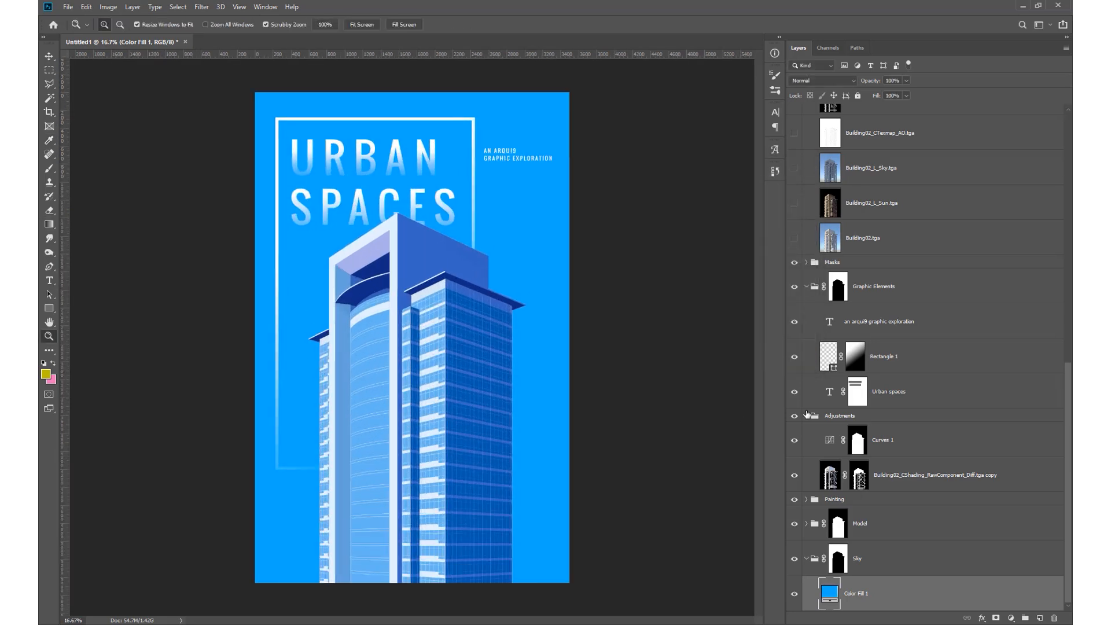
pyautogui.click(805, 286)
pyautogui.click(806, 415)
pyautogui.click(926, 461)
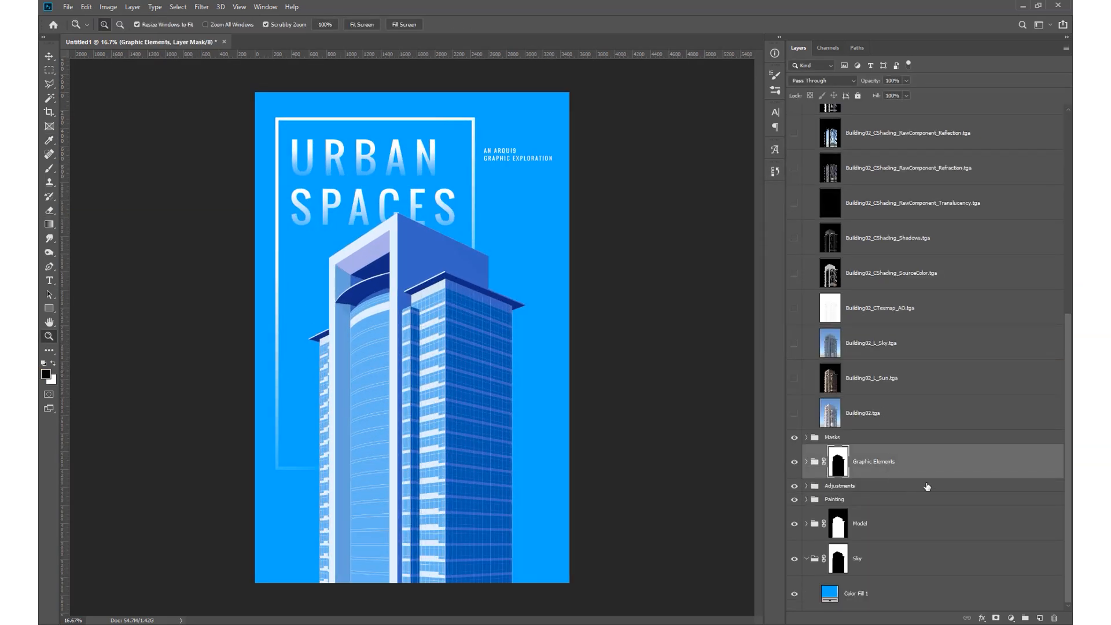
pyautogui.scroll(10, 897, 477)
pyautogui.click(806, 111)
pyautogui.hotkey('ctrl', 'g')
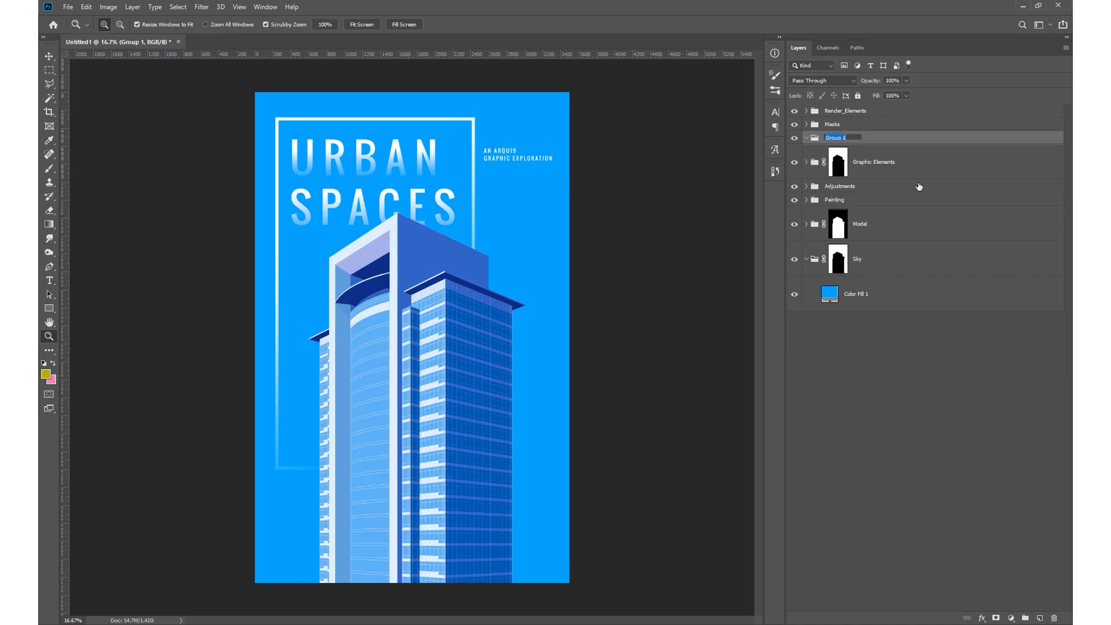
pyautogui.write('Final Touches')
pyautogui.press('Return')
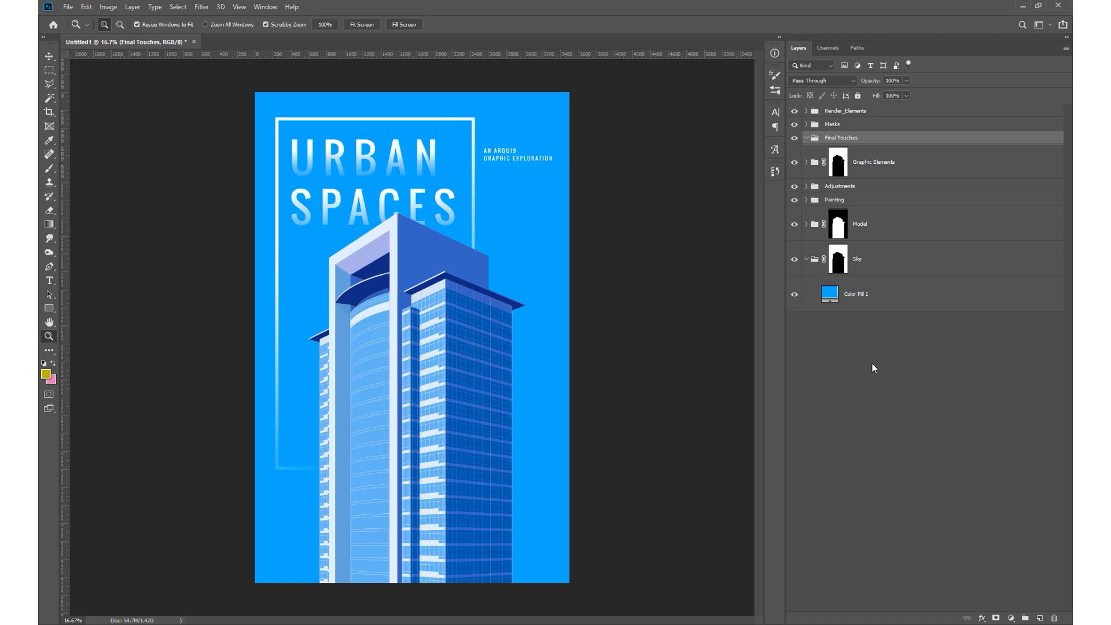
# Step: Add a new layer in the Final Touches group and fill it with Apply Image from the merged RGB image, Multiply at 100%
pyautogui.hotkey('ctrl', 'shift', 'alt', 'n')
pyautogui.click(131, 6)
pyautogui.moveTo(108, 6)
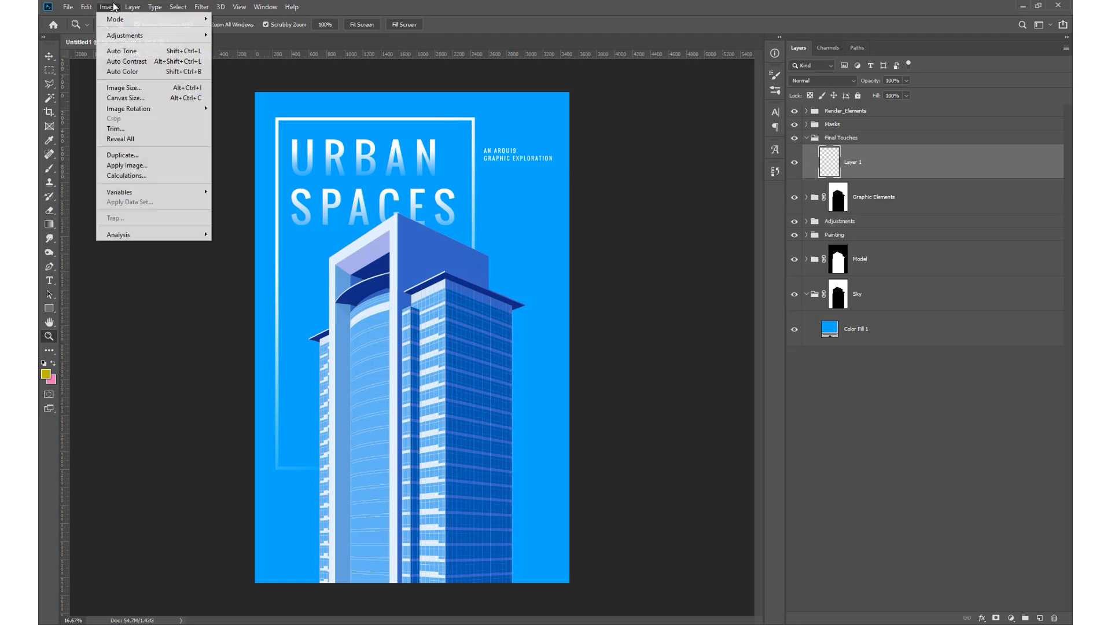
pyautogui.click(182, 166)
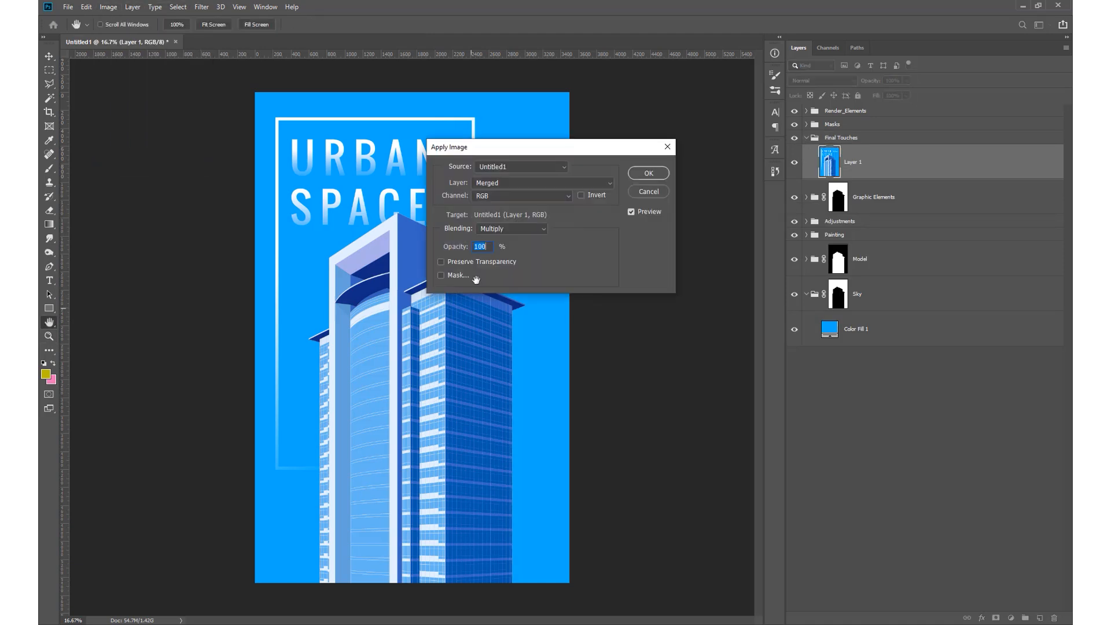
pyautogui.click(648, 173)
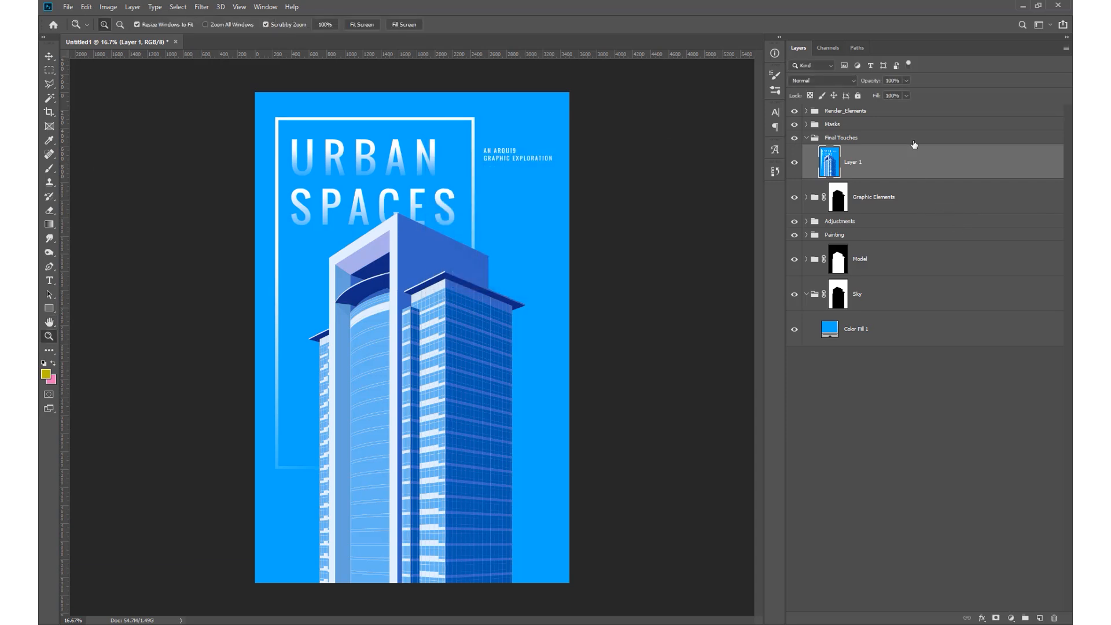
# Step: Apply the basic Blur filter to the merged layer
pyautogui.click(207, 8)
pyautogui.moveTo(278, 129)
pyautogui.click(345, 139)
# Step: Apply the Add Noise filter to the merged layer and inspect the grain around the title and tower top
pyautogui.click(201, 6)
pyautogui.moveTo(284, 161)
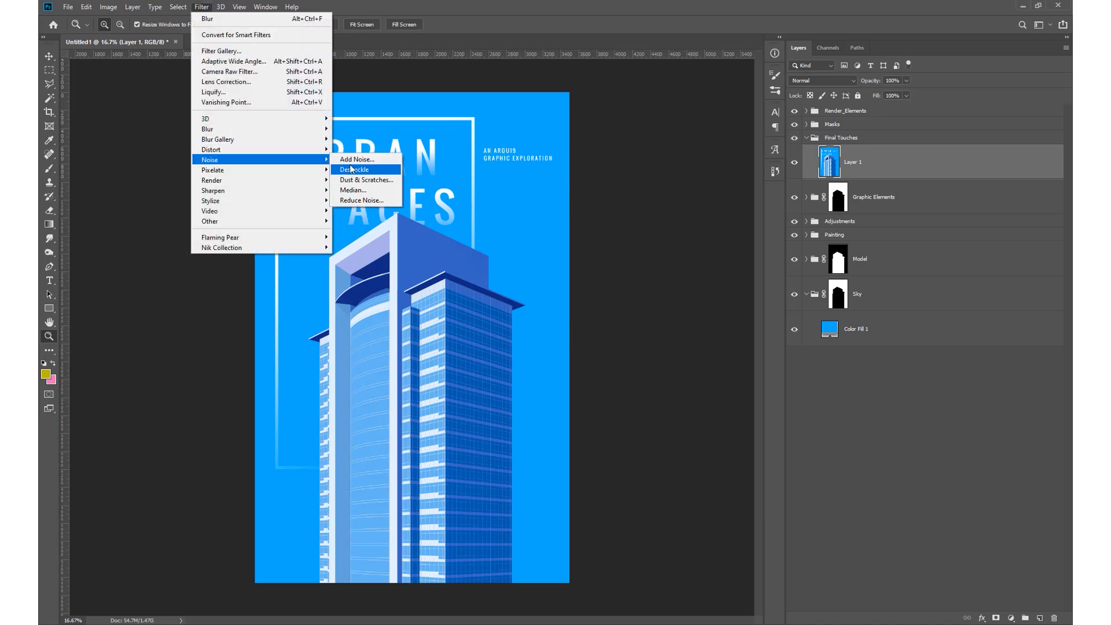
pyautogui.click(356, 159)
pyautogui.click(606, 138)
pyautogui.press('z')
pyautogui.moveTo(304, 223); pyautogui.dragTo(305, 223)
pyautogui.moveTo(338, 373); pyautogui.dragTo(399, 295)
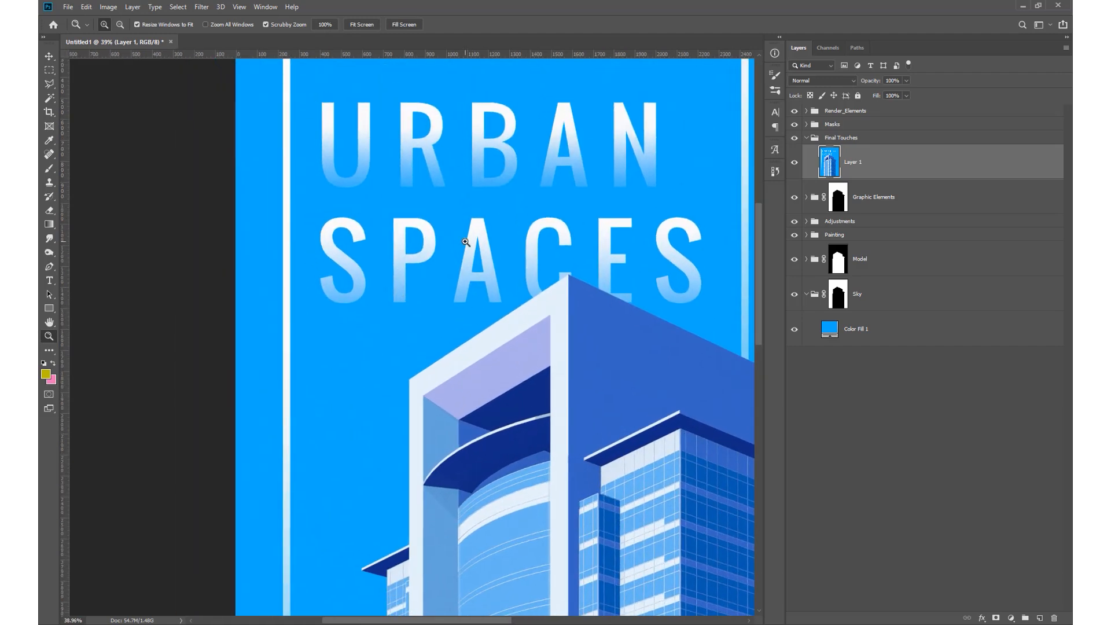
# Step: Sharpen the merged layer with Unsharp Mask at 80% amount, 0.7 pixel radius and threshold 0, and review the whole poster
pyautogui.click(202, 6)
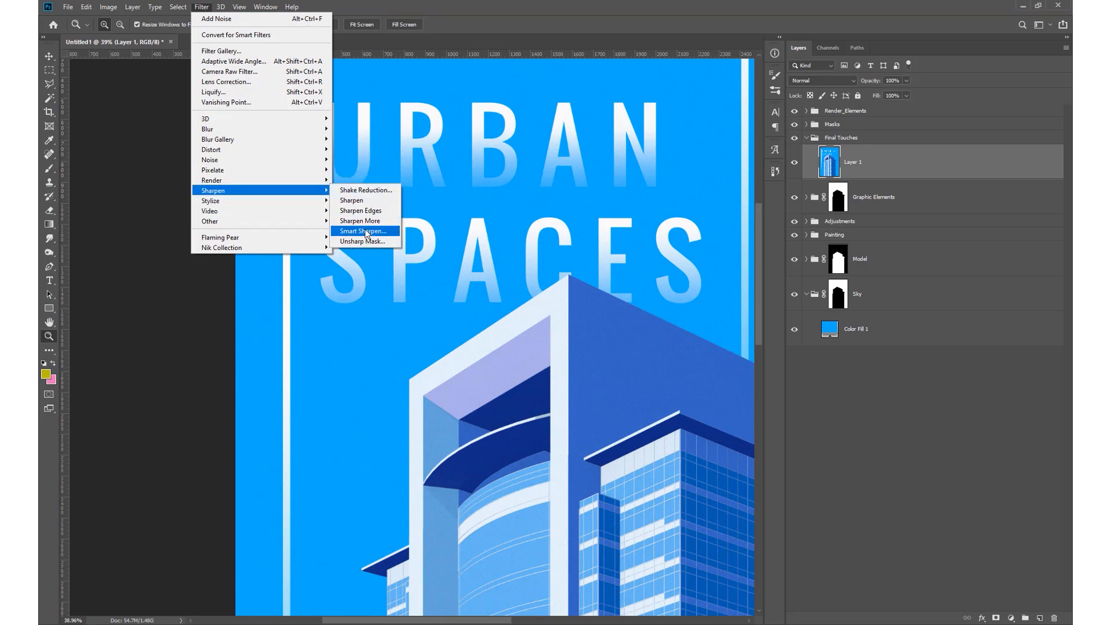
pyautogui.click(363, 241)
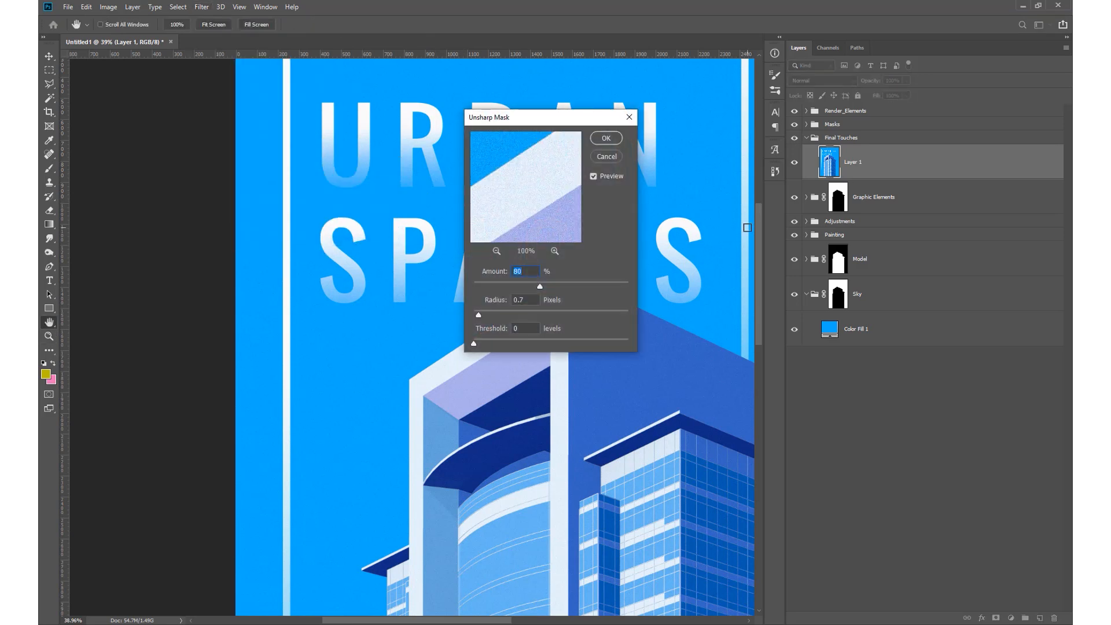
pyautogui.press('Return')
pyautogui.moveTo(572, 330); pyautogui.dragTo(506, 376)
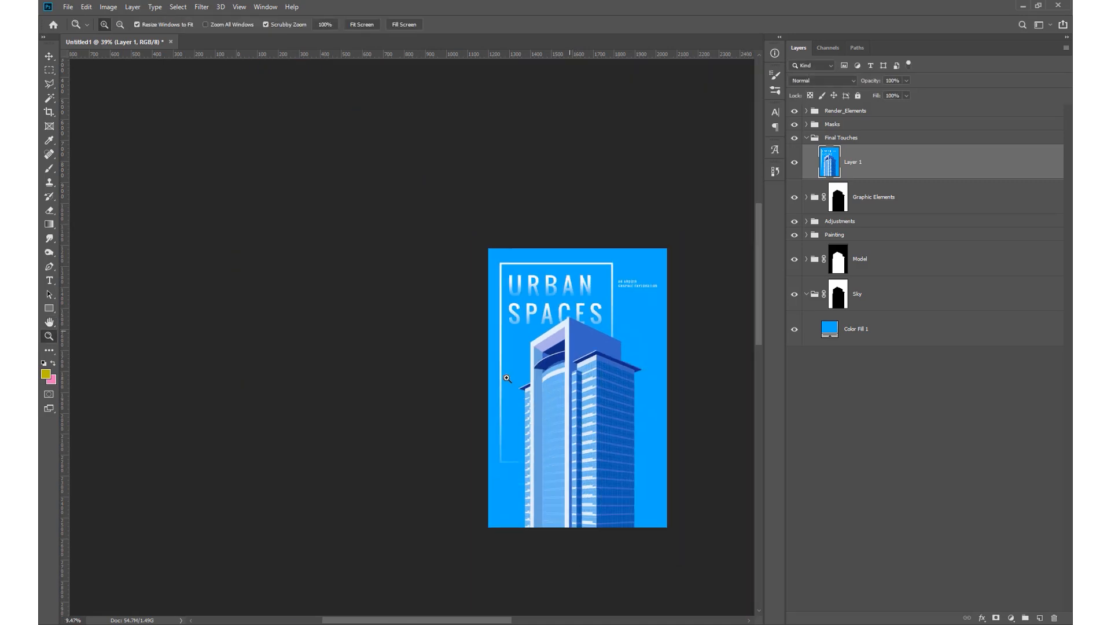
pyautogui.click(432, 353)
pyautogui.click(453, 331)
pyautogui.hotkey('ctrl', '+')
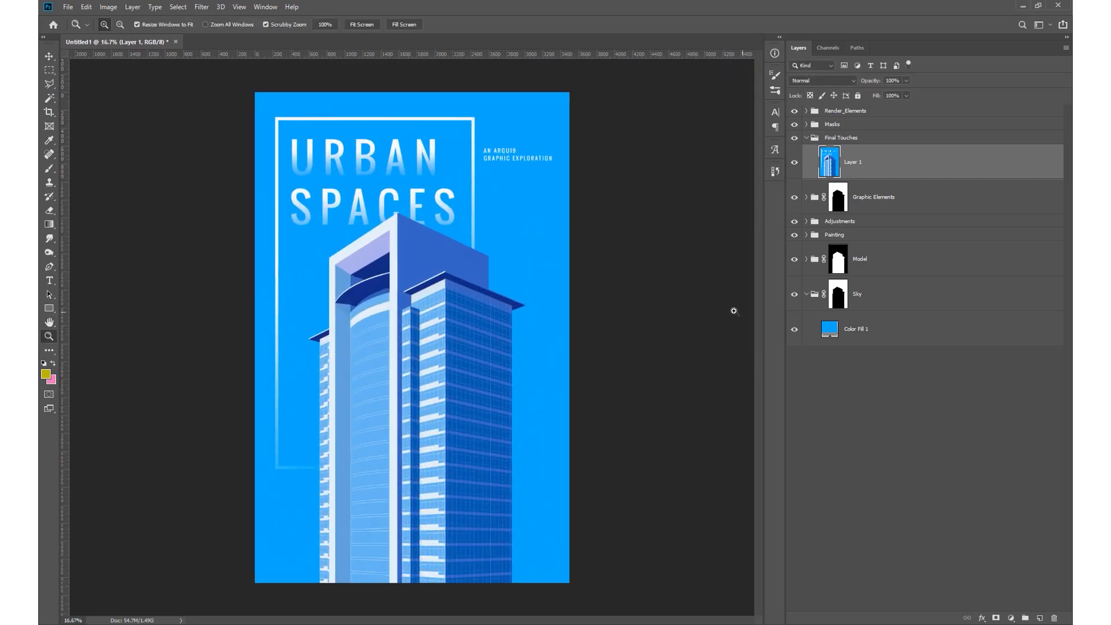